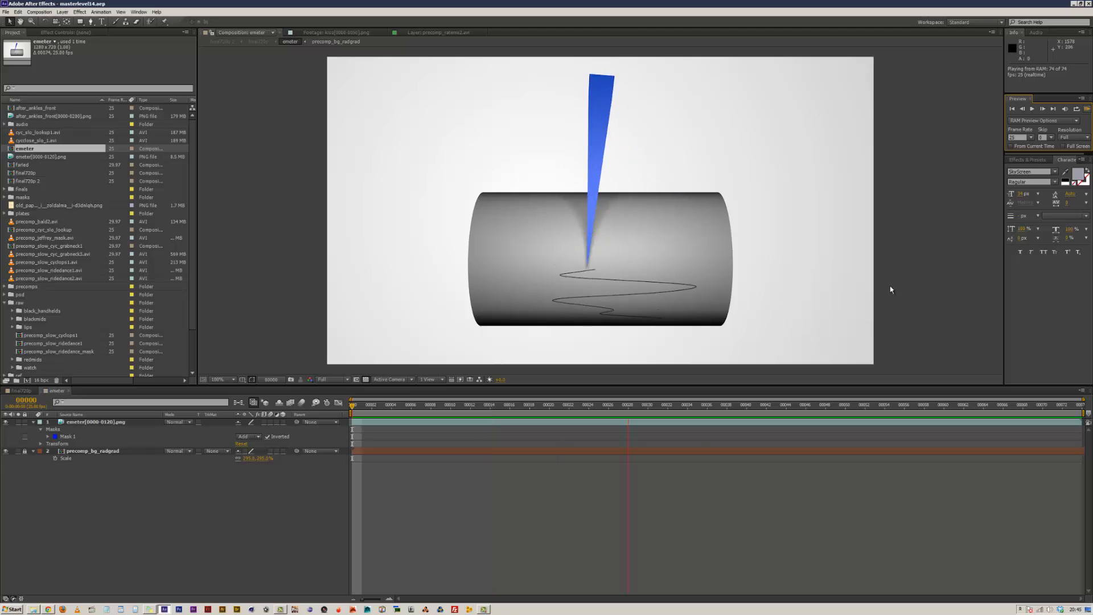
# Switch to Cinema 4D, start a new project and show the grid in the perspective view
pyautogui.click(1086, 113)
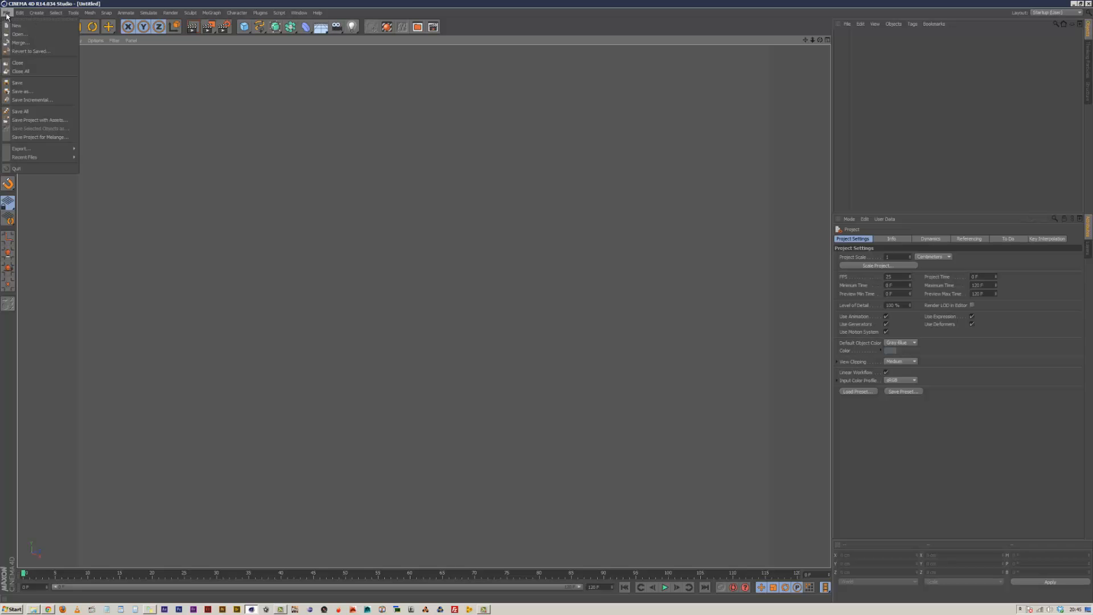
pyautogui.click(20, 27)
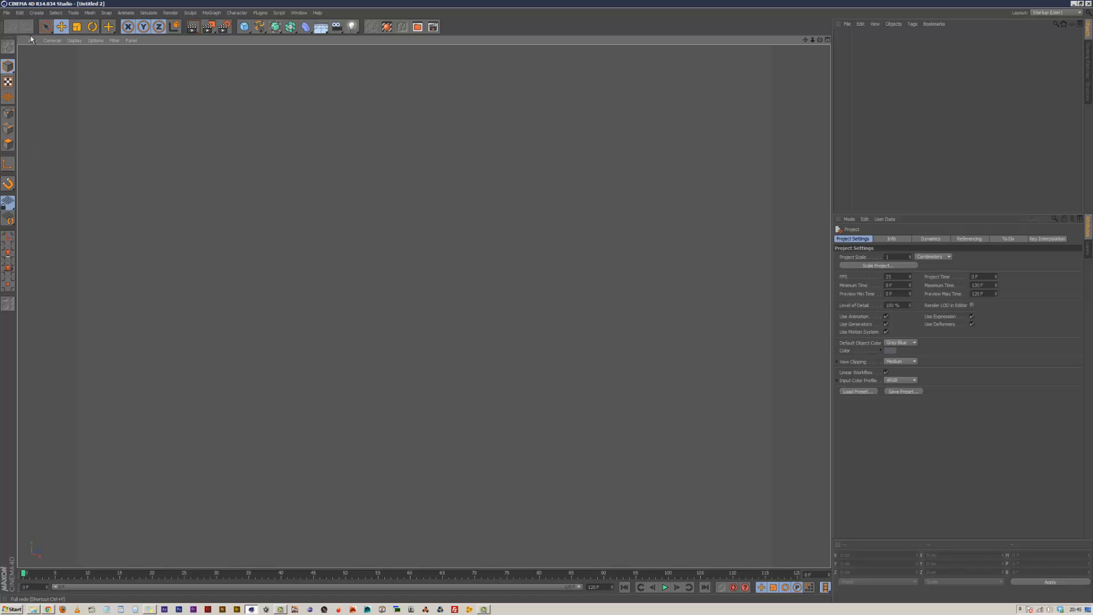
pyautogui.click(123, 40)
pyautogui.click(267, 241)
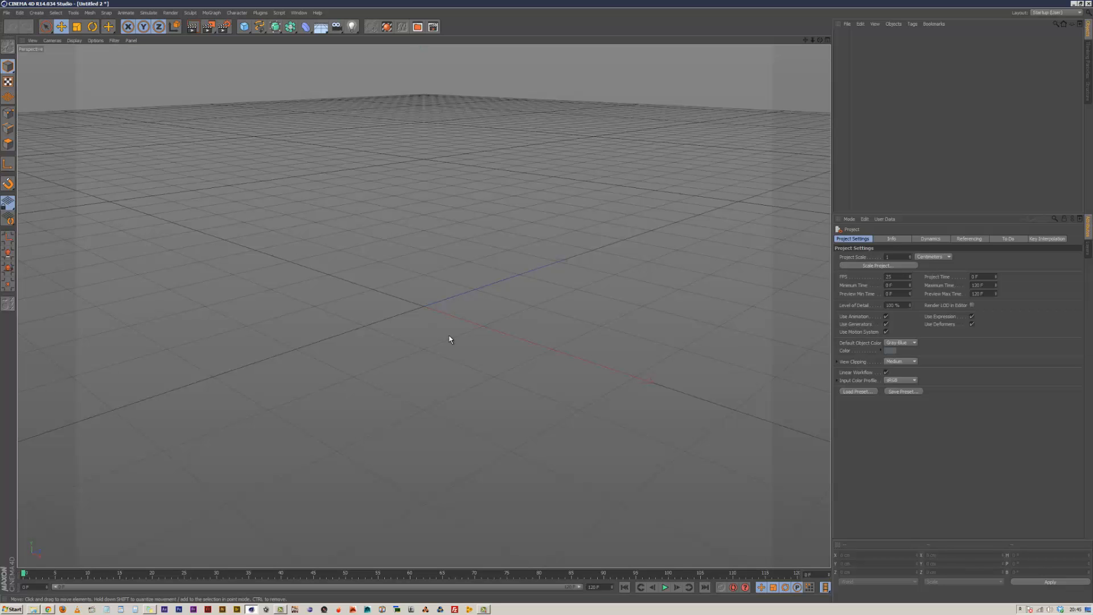
# Add a Polygon primitive at the scene origin
pyautogui.keyDown('alt'); pyautogui.moveTo(450, 340); pyautogui.dragTo(485, 354); pyautogui.keyUp('alt')
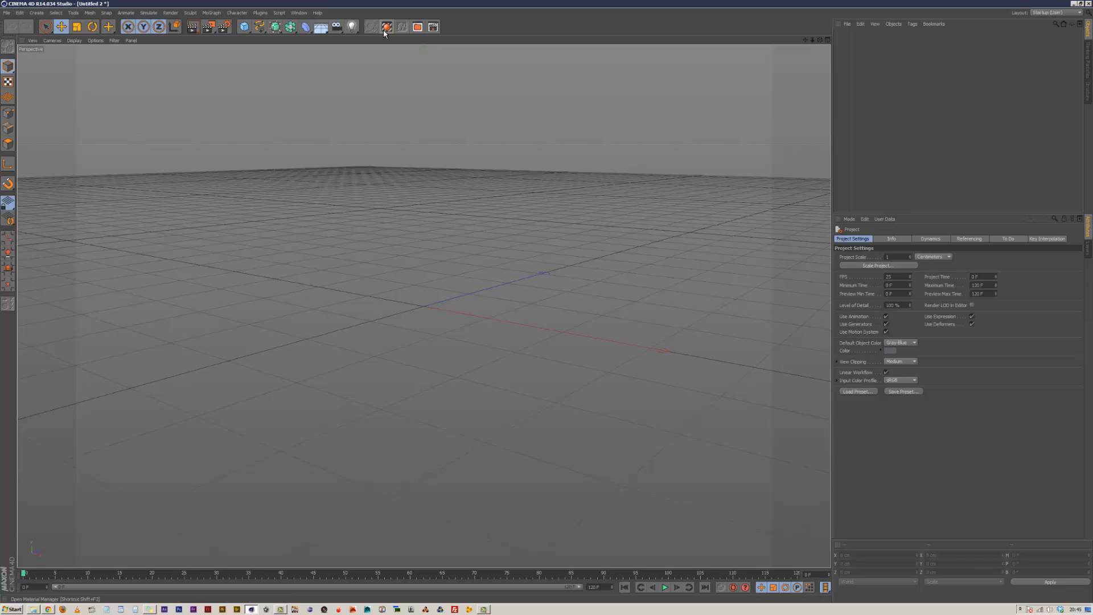
pyautogui.click(248, 32)
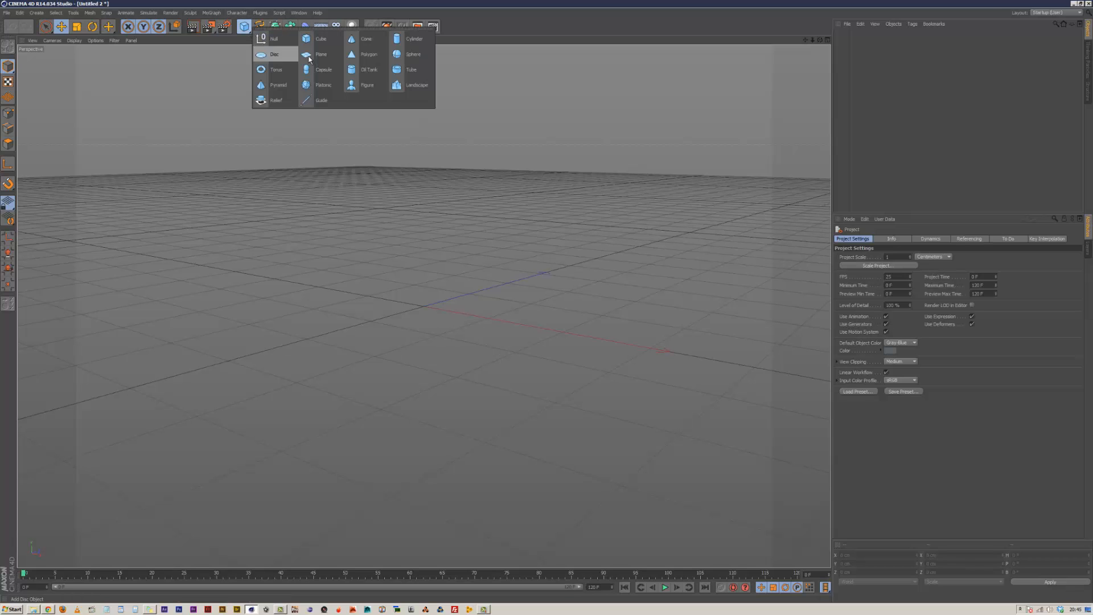
pyautogui.click(360, 54)
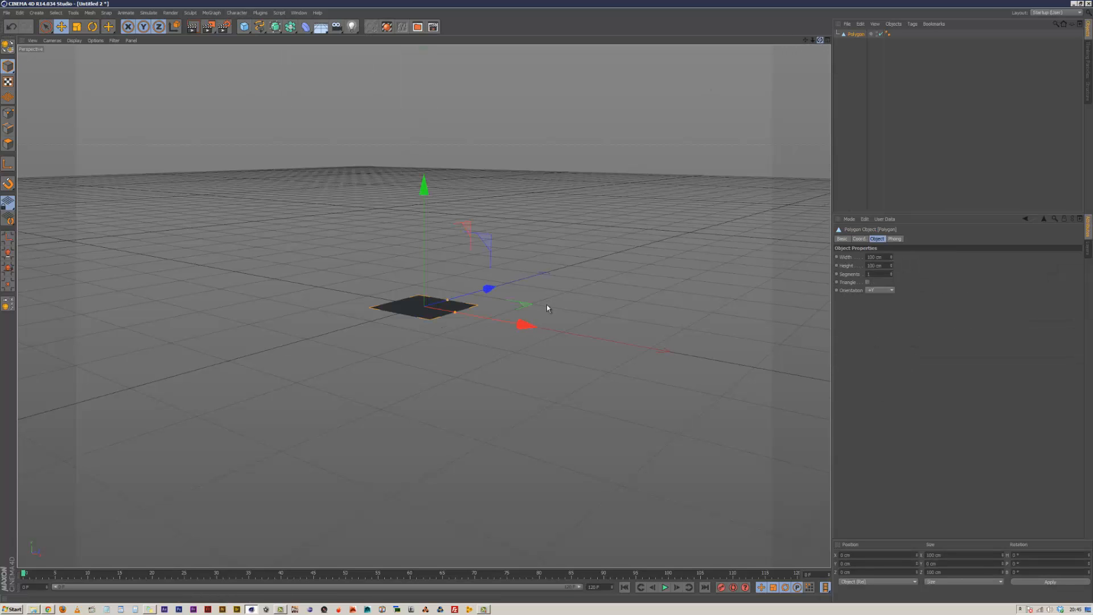
pyautogui.keyDown('alt'); pyautogui.moveTo(547, 306); pyautogui.dragTo(546, 303); pyautogui.keyUp('alt')
# Change the perspective view's display mode to a flatter shading for the polygon
pyautogui.click(97, 41)
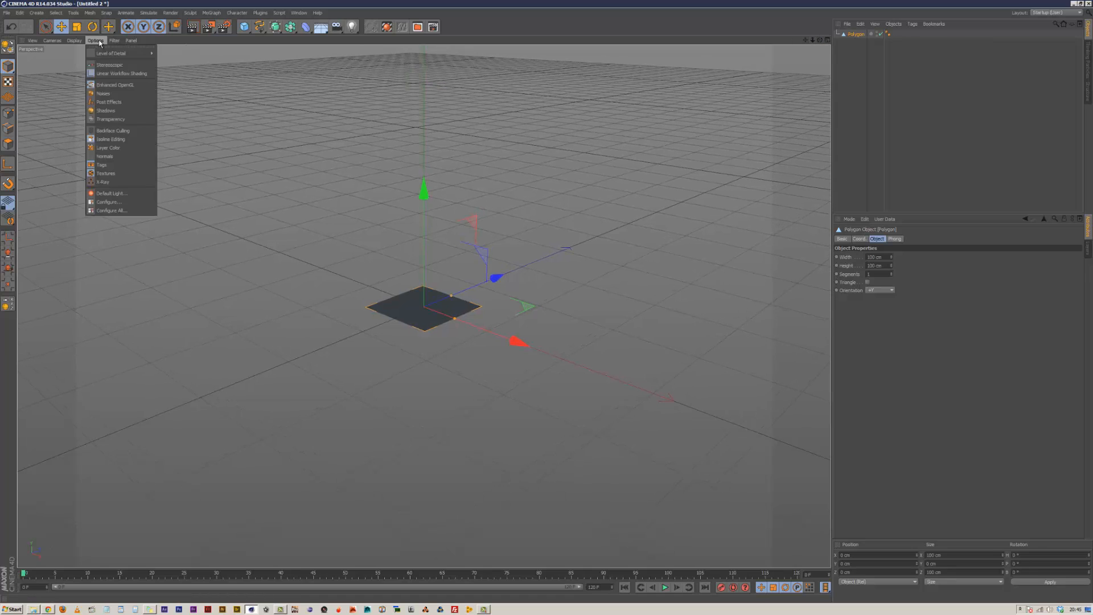
pyautogui.click(74, 41)
pyautogui.click(103, 105)
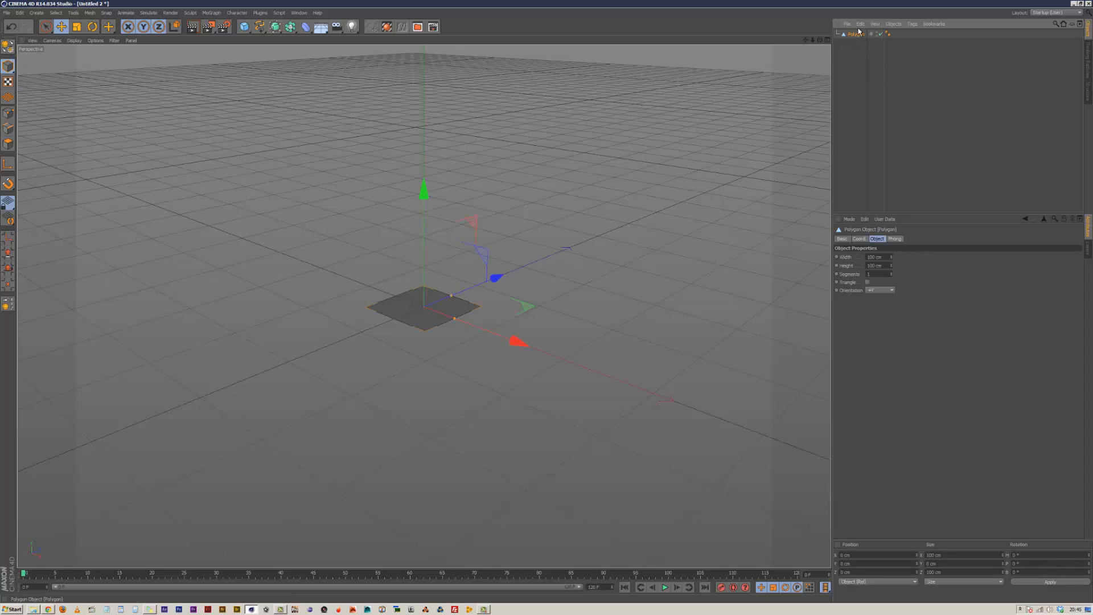
# Make the polygon editable and weld its two front corner points at their midpoint to form a triangle
pyautogui.click(10, 46)
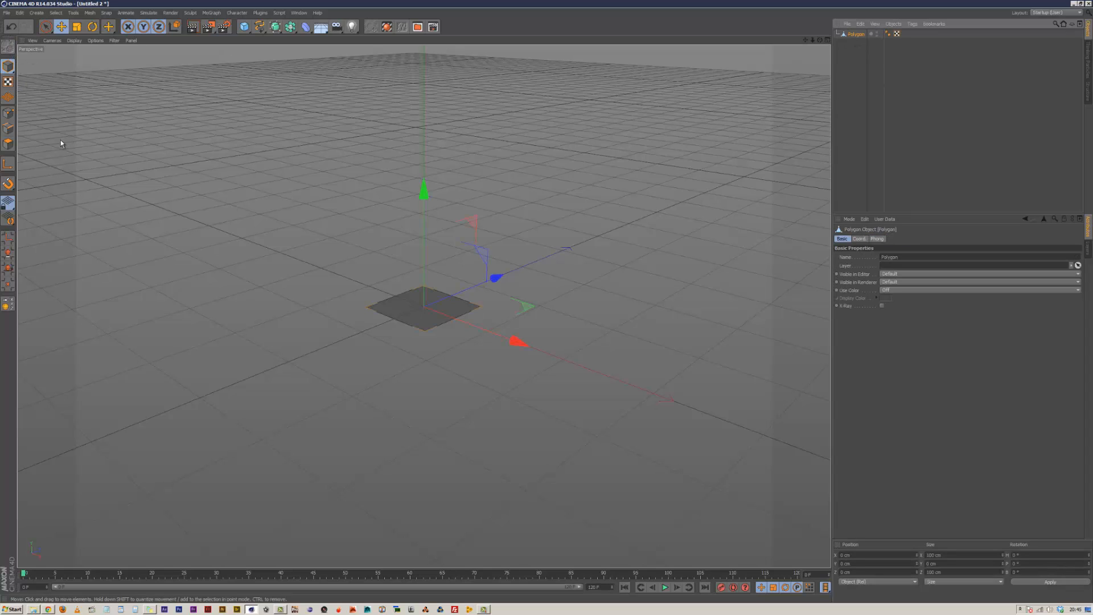
pyautogui.click(8, 112)
pyautogui.press('9')
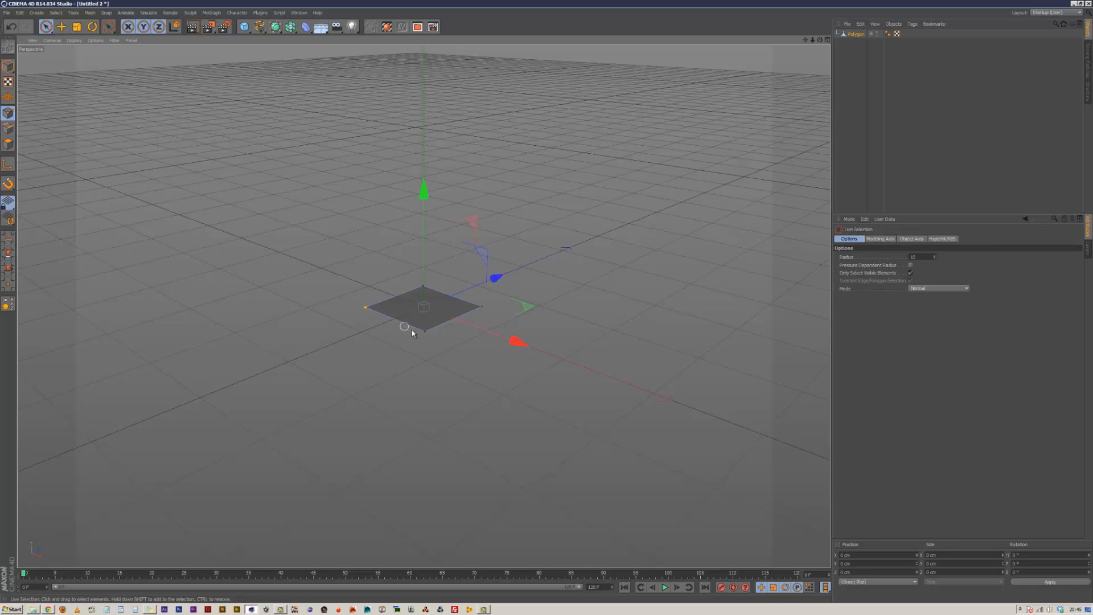
pyautogui.click(425, 333)
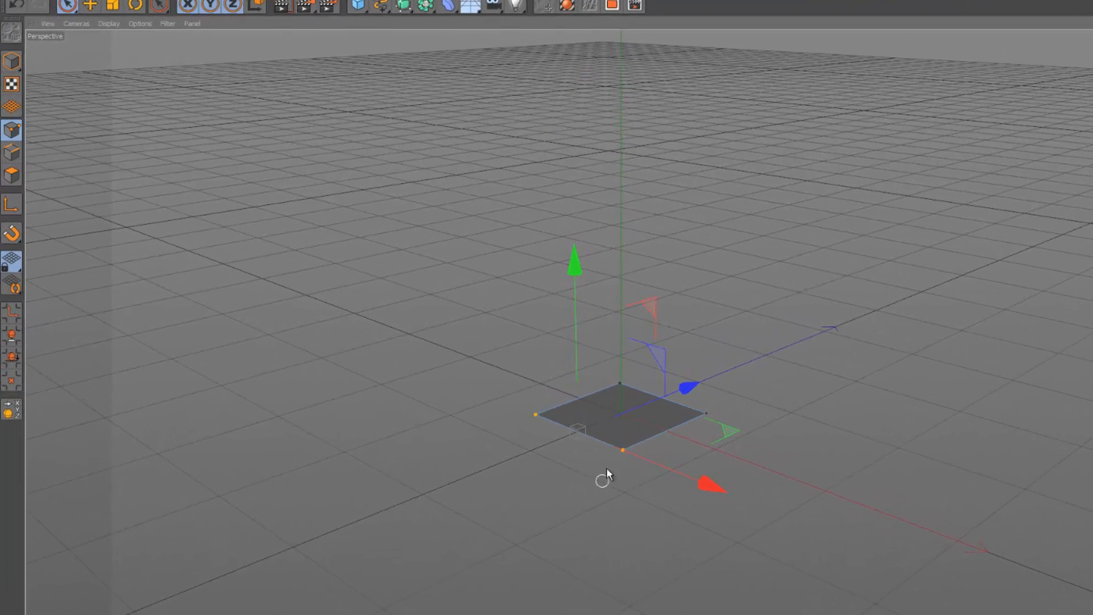
pyautogui.rightClick(625, 454)
pyautogui.click(583, 521)
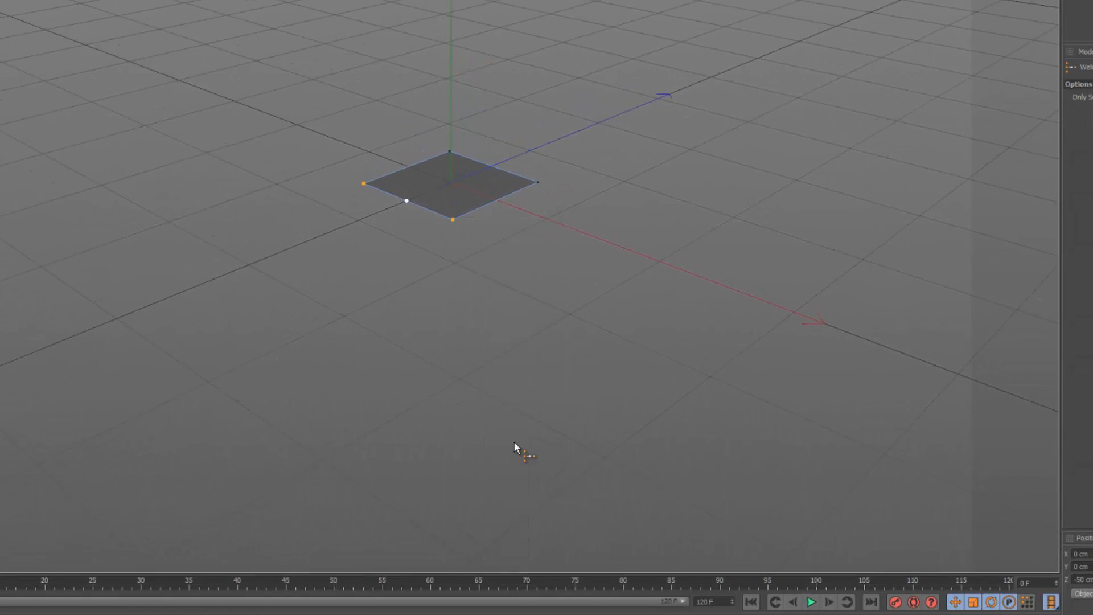
pyautogui.click(406, 201)
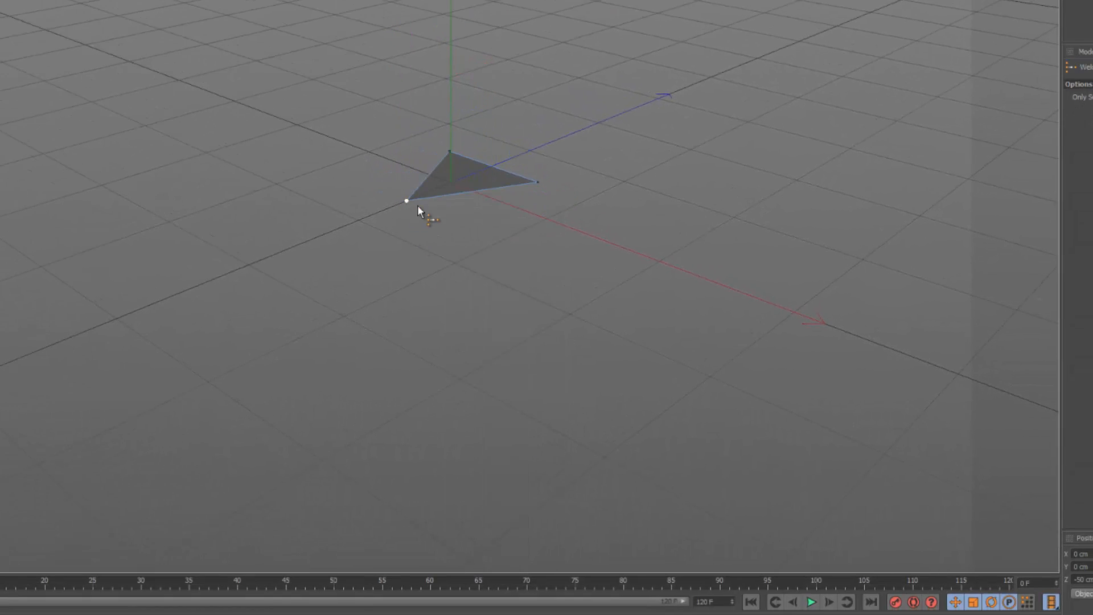
# Move the triangle's two base points along Z to about 165 cm and scale them to about 68 cm apart
pyautogui.press('space')
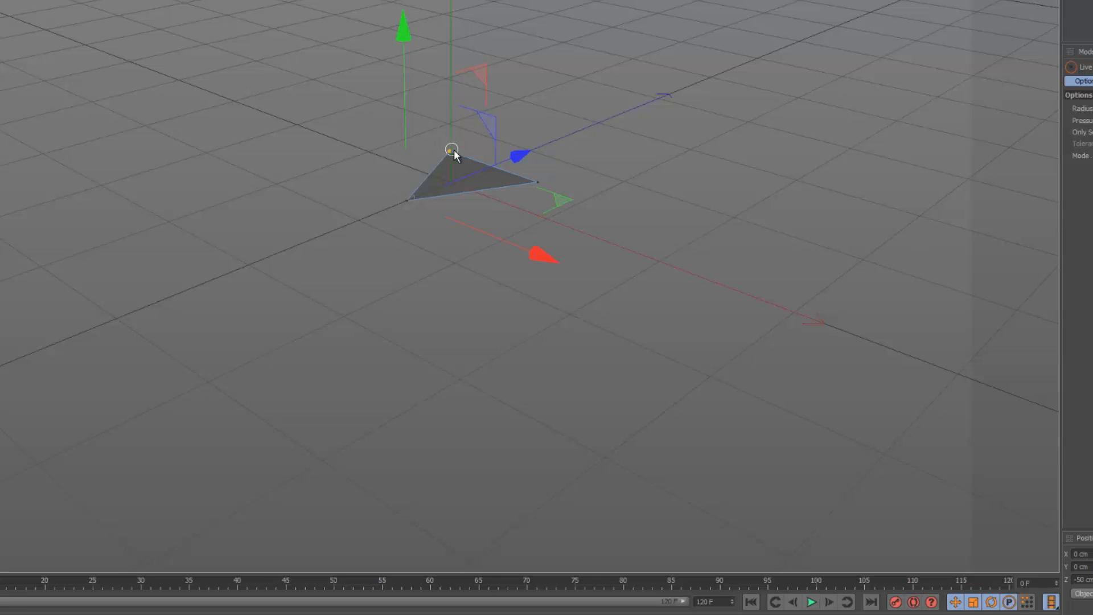
pyautogui.click(539, 183)
pyautogui.moveTo(577, 136); pyautogui.dragTo(662, 112)
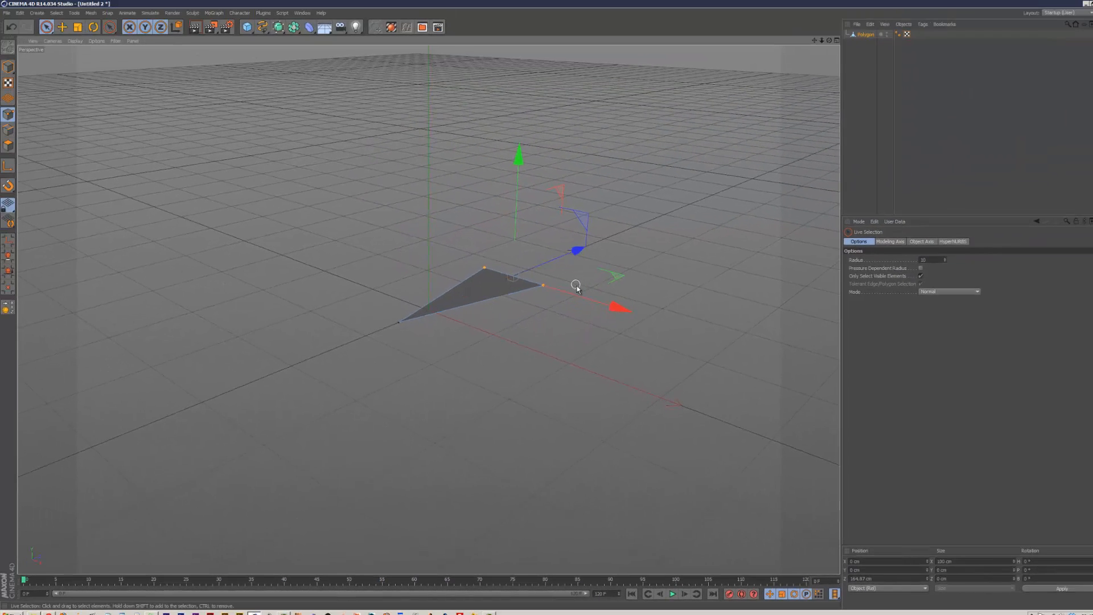
pyautogui.press('t')
pyautogui.moveTo(619, 308); pyautogui.dragTo(582, 313)
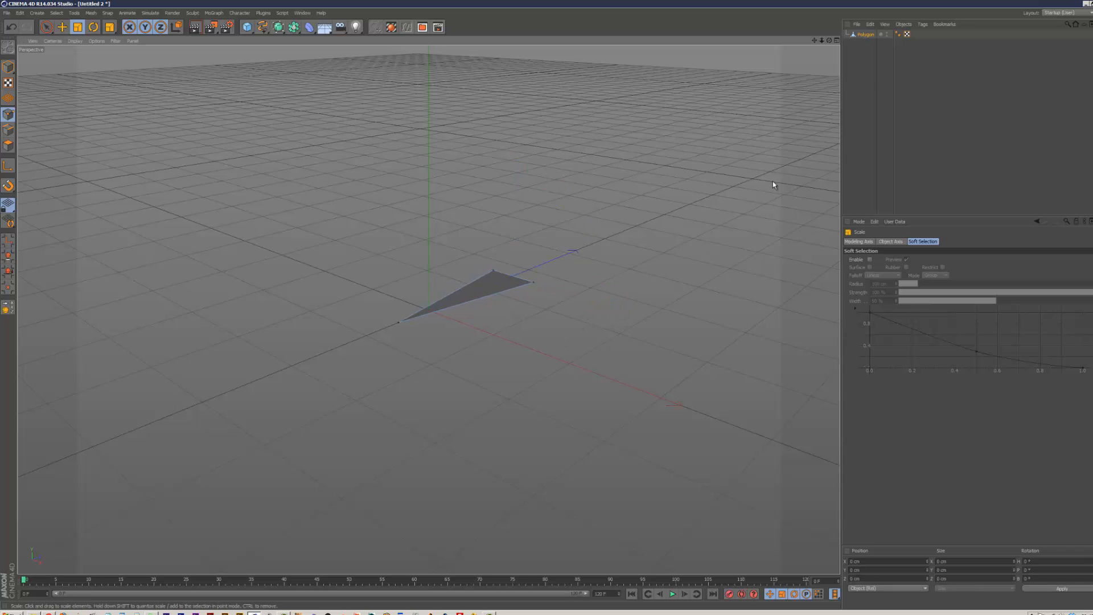
# Move only the triangle's object axis along Z to about 173 cm, near its wide end
pyautogui.click(8, 68)
pyautogui.click(335, 275)
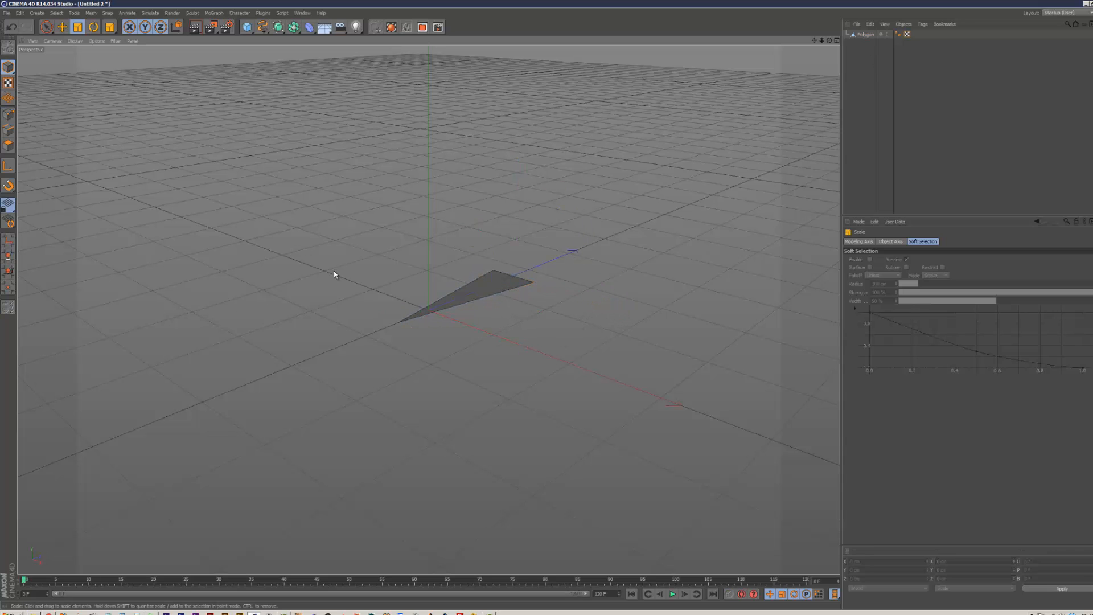
pyautogui.keyDown('alt'); pyautogui.moveTo(530, 351); pyautogui.dragTo(497, 365); pyautogui.keyUp('alt')
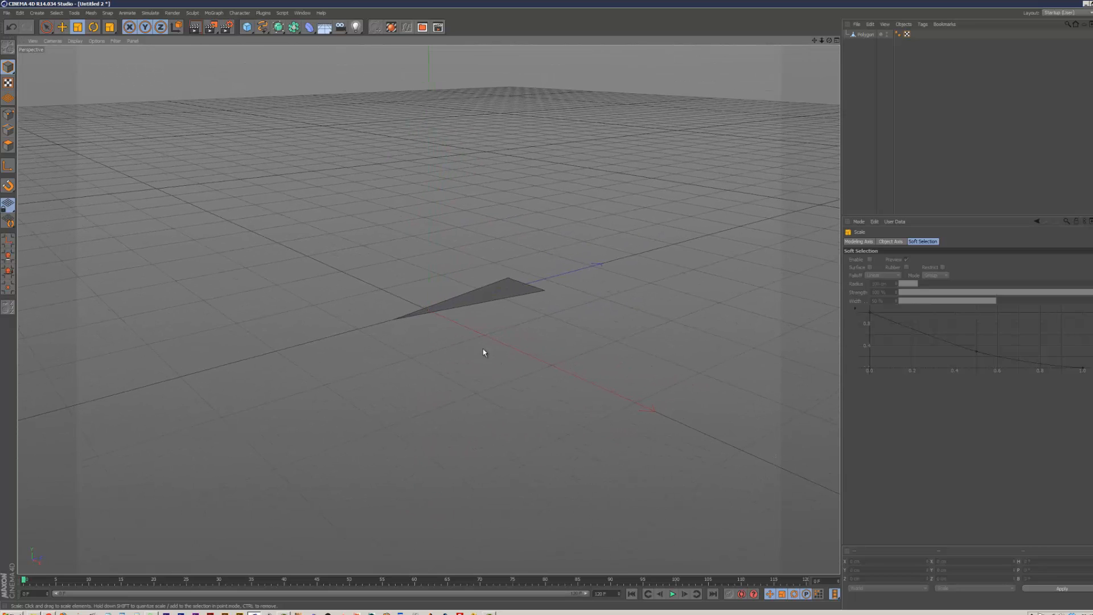
pyautogui.click(865, 34)
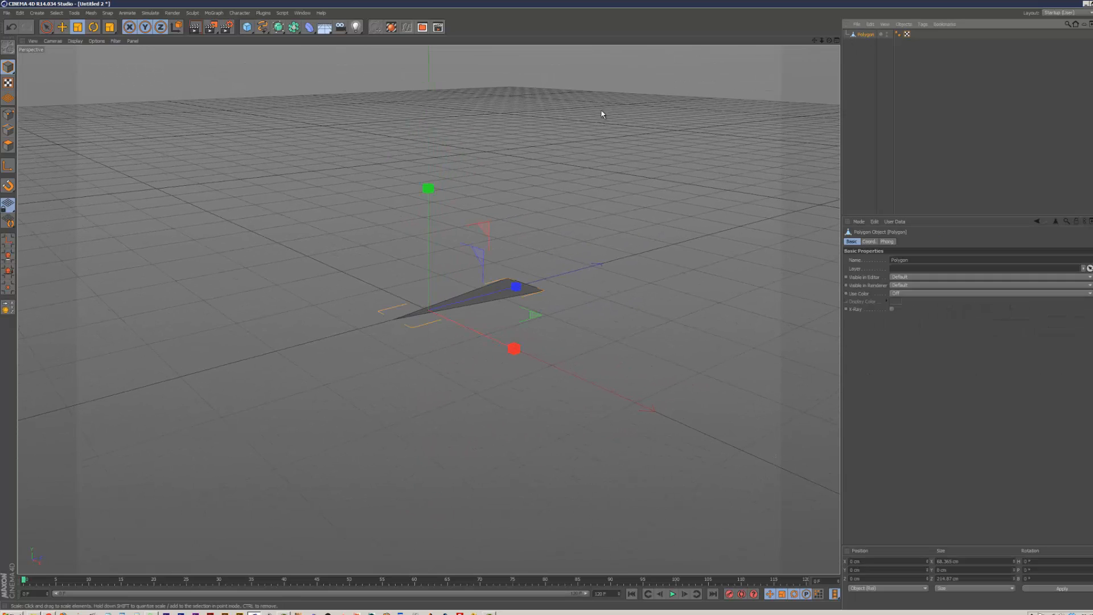
pyautogui.click(10, 166)
pyautogui.press('e')
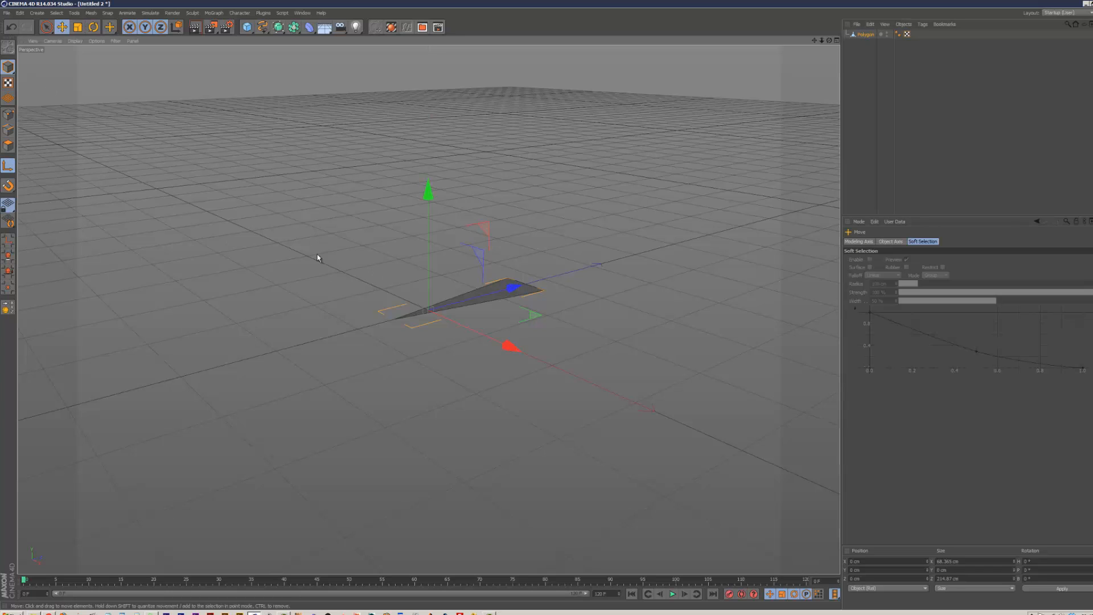
pyautogui.moveTo(513, 288); pyautogui.dragTo(596, 278)
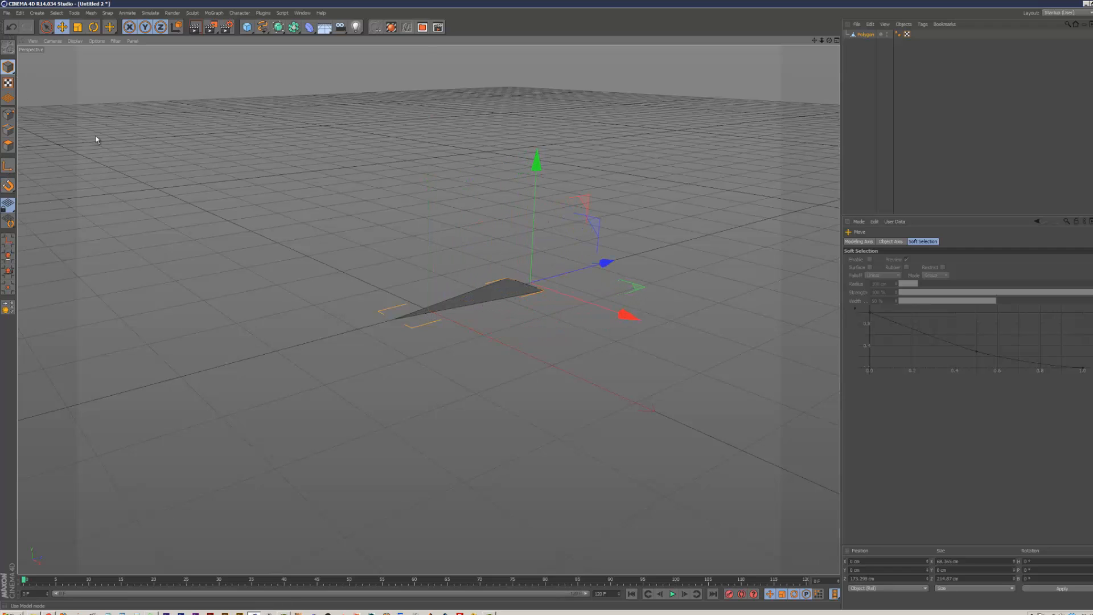
# Try rotating the triangle's heading around its relocated axis
pyautogui.press('r')
pyautogui.moveTo(542, 309); pyautogui.dragTo(581, 295)
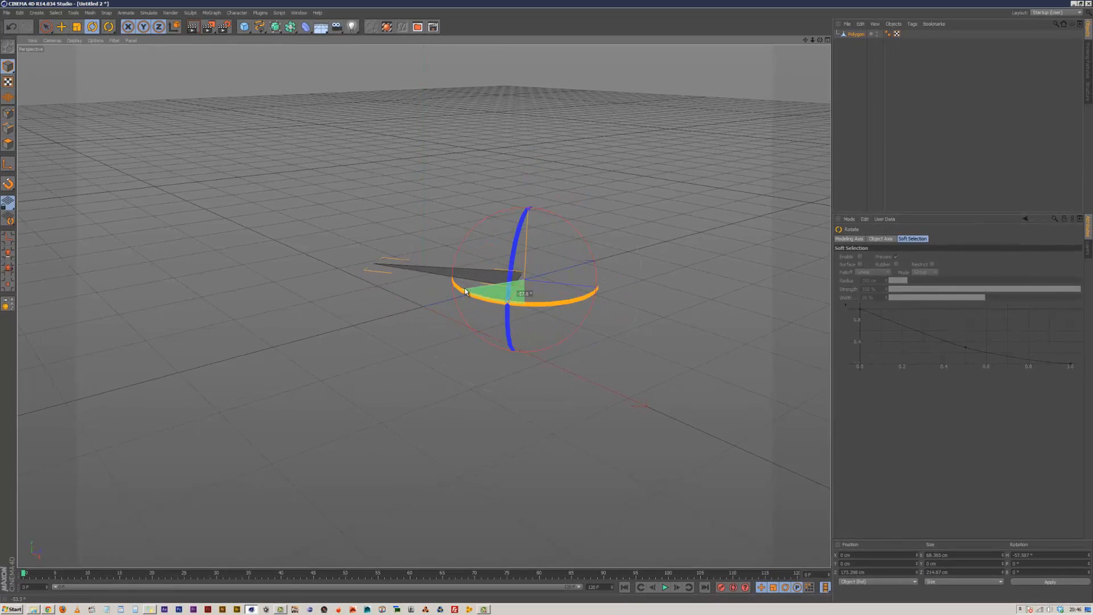
pyautogui.click(629, 219)
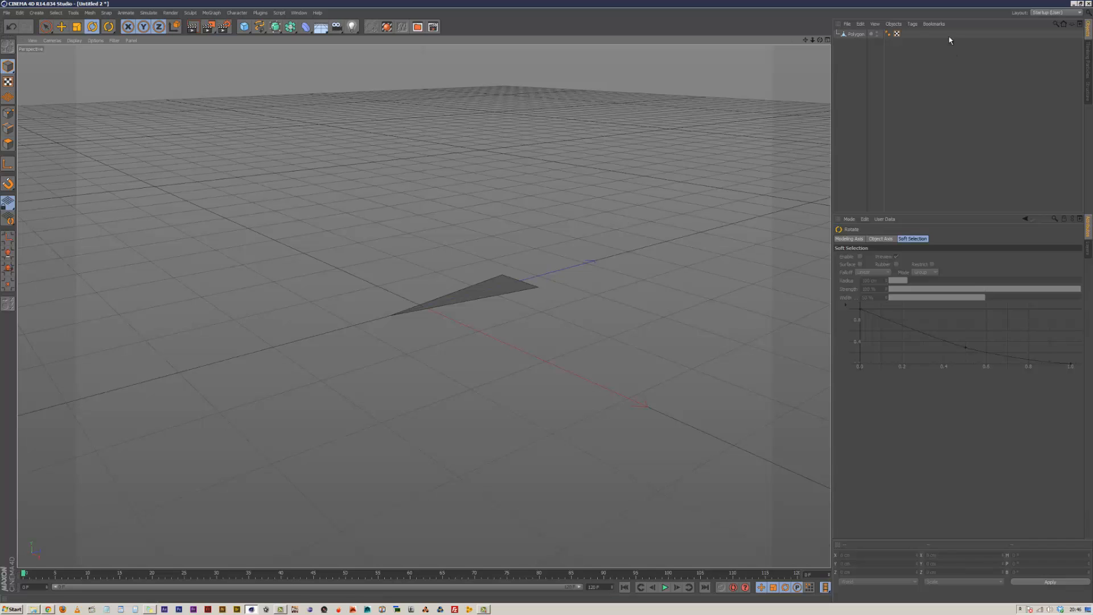
# Rename the polygon object as "pin"
pyautogui.click(858, 35)
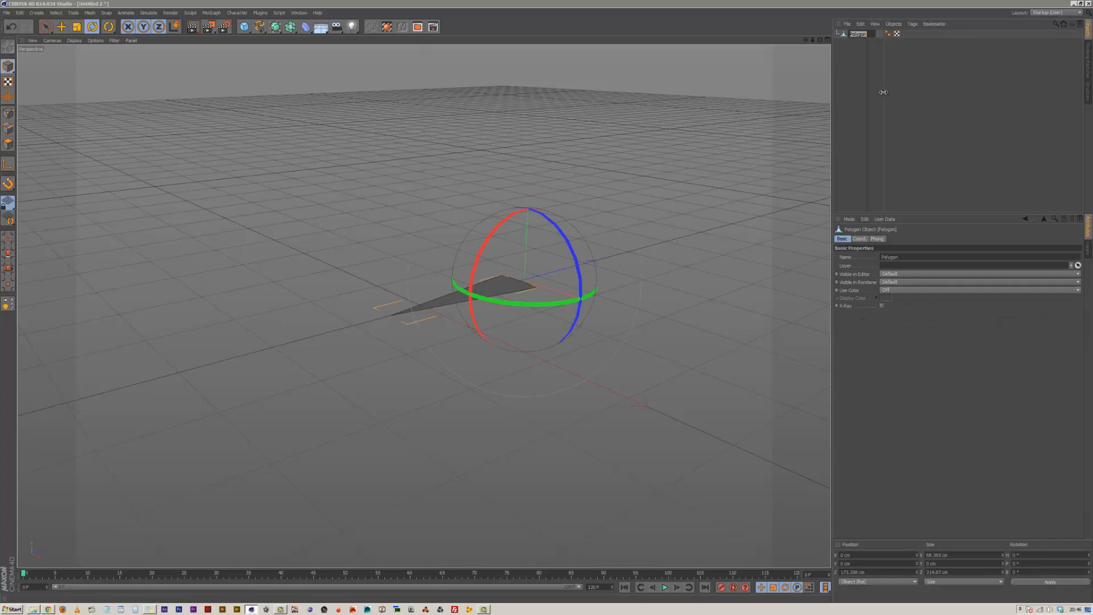
pyautogui.write('pin')
pyautogui.press('Return')
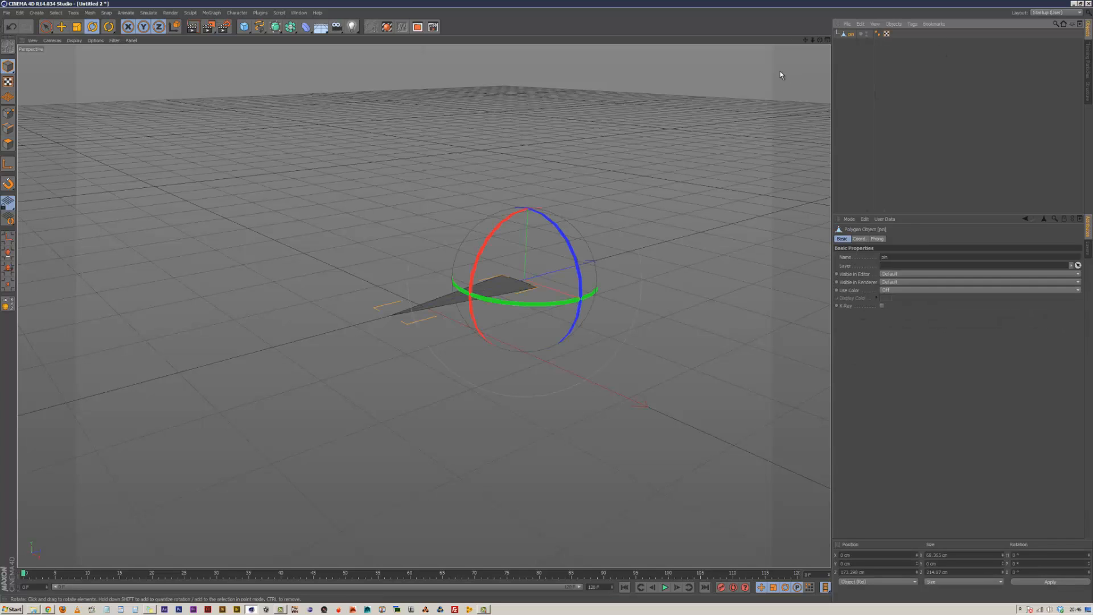
# Add a Vibrate tag with rotation enabled to the pin and play the animation
pyautogui.click(913, 23)
pyautogui.moveTo(924, 39)
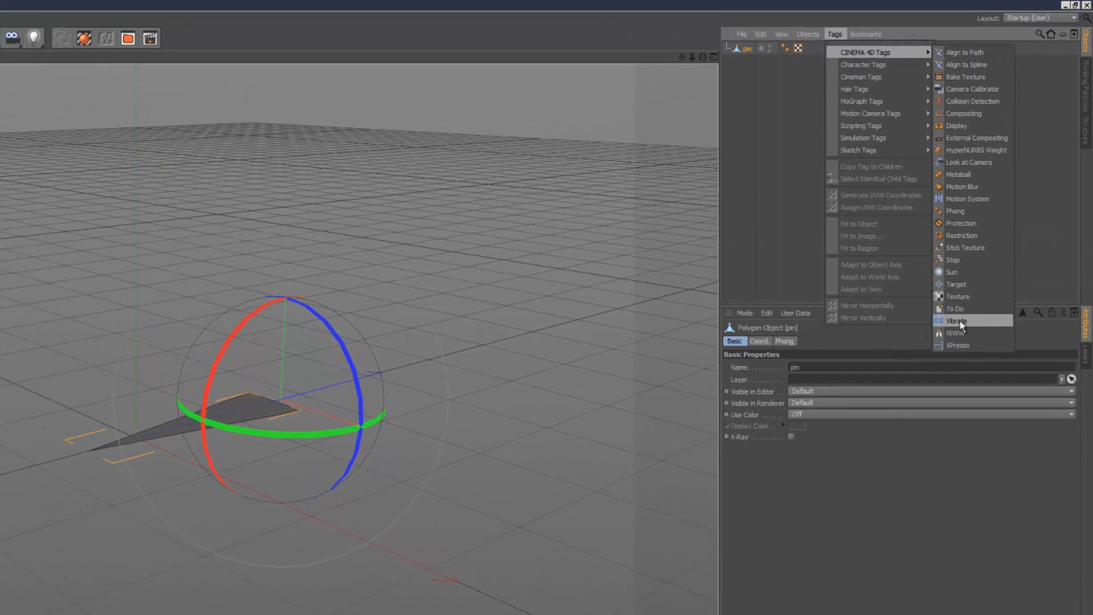
pyautogui.click(960, 320)
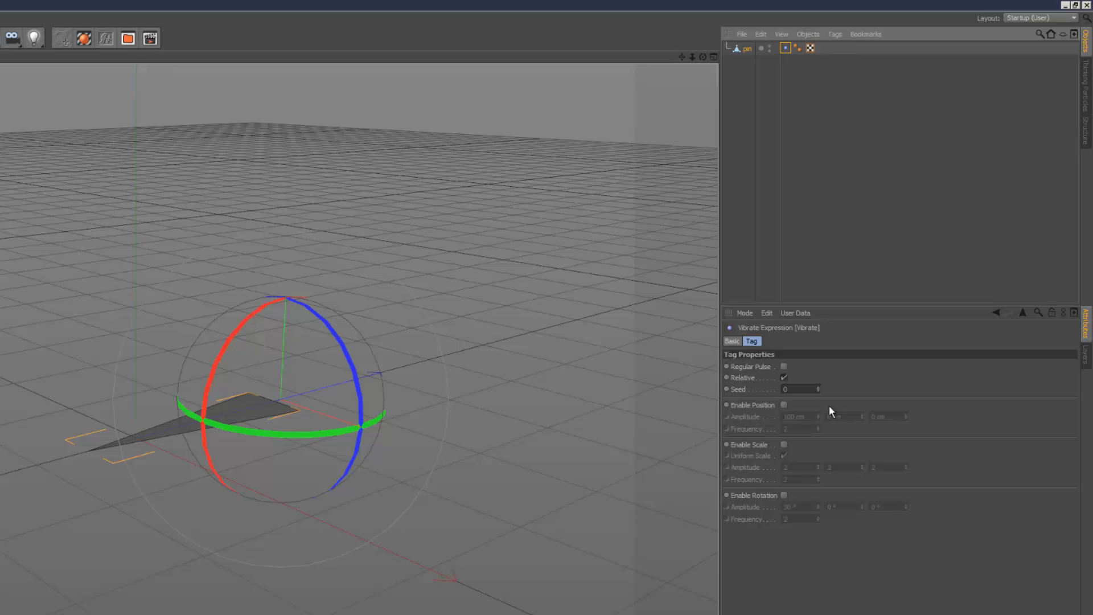
pyautogui.click(785, 496)
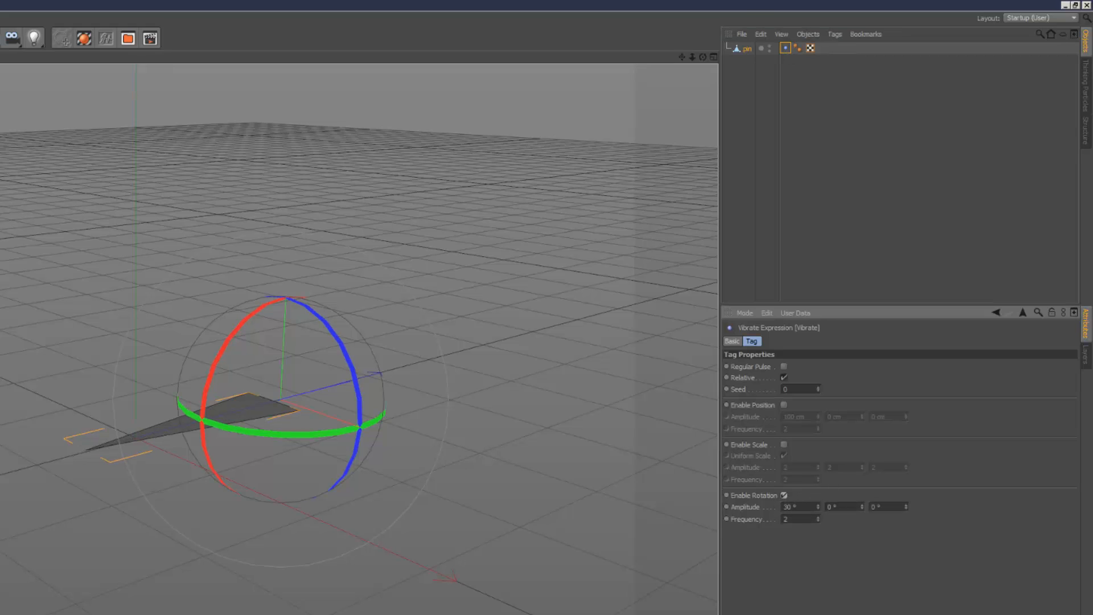
pyautogui.click(488, 604)
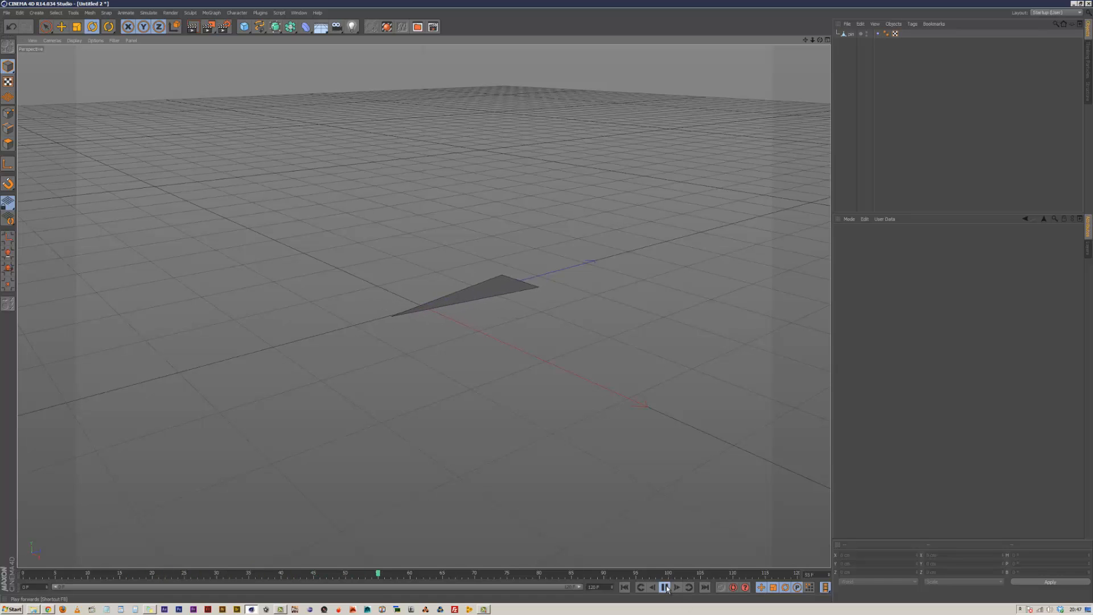
# Raise the pin along the Y axis to about 113 cm above the grid
pyautogui.click(854, 34)
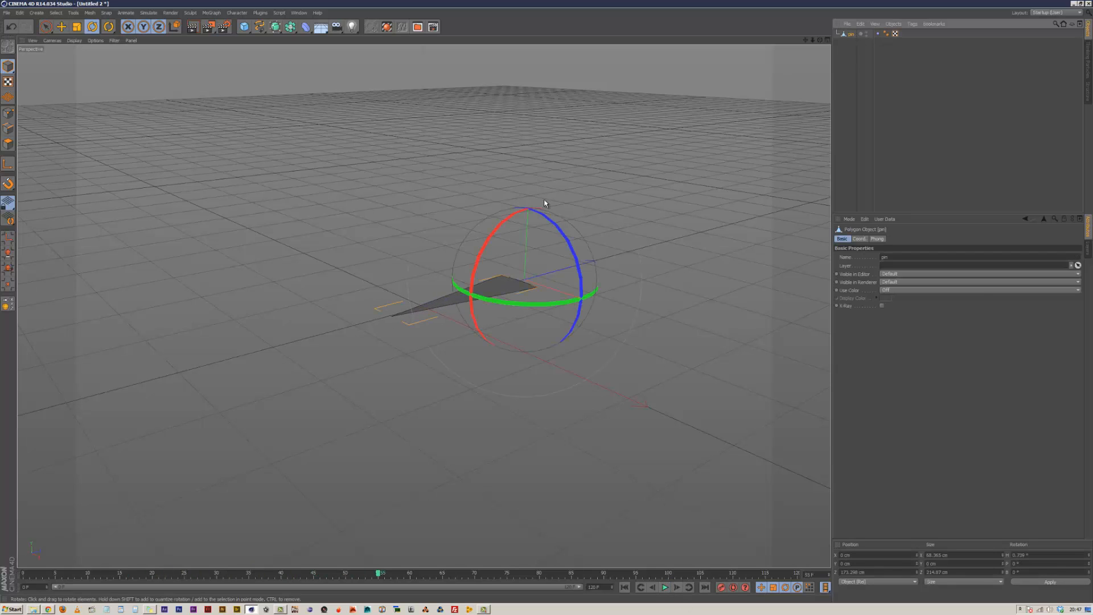
pyautogui.press('e')
pyautogui.moveTo(530, 236); pyautogui.dragTo(531, 145)
# Add a Cylinder primitive at the origin and set its orientation to -X
pyautogui.click(244, 30)
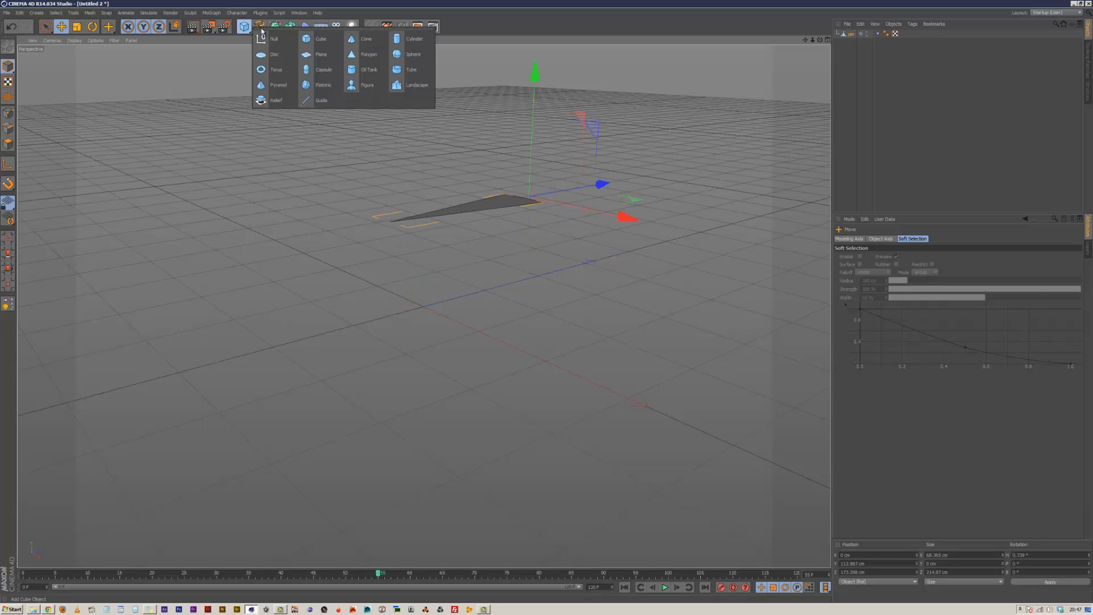
pyautogui.click(401, 39)
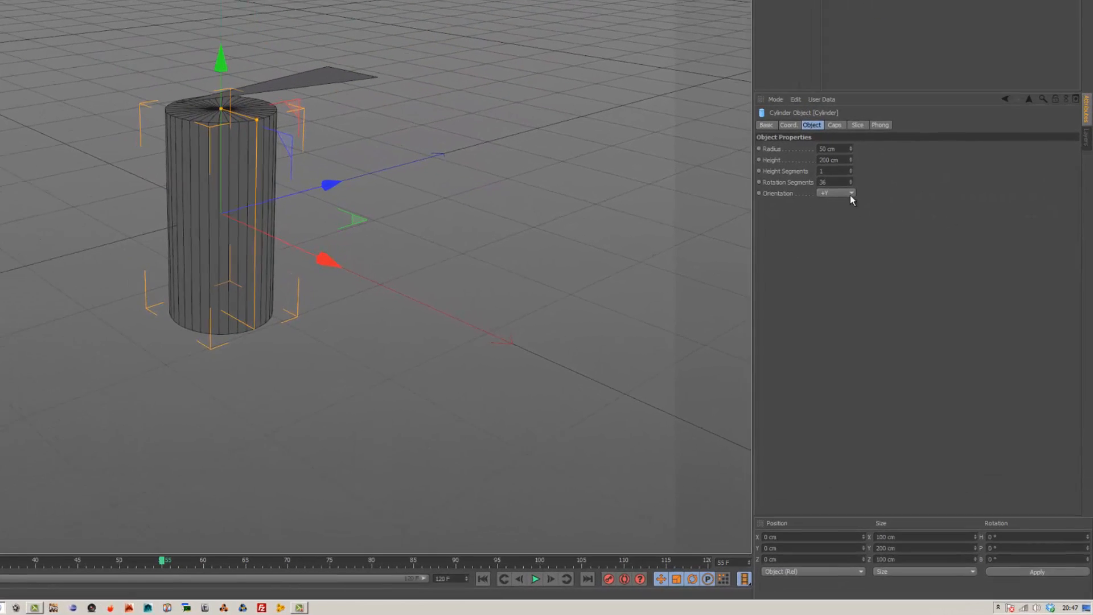
pyautogui.click(906, 292)
pyautogui.click(903, 335)
pyautogui.click(835, 190)
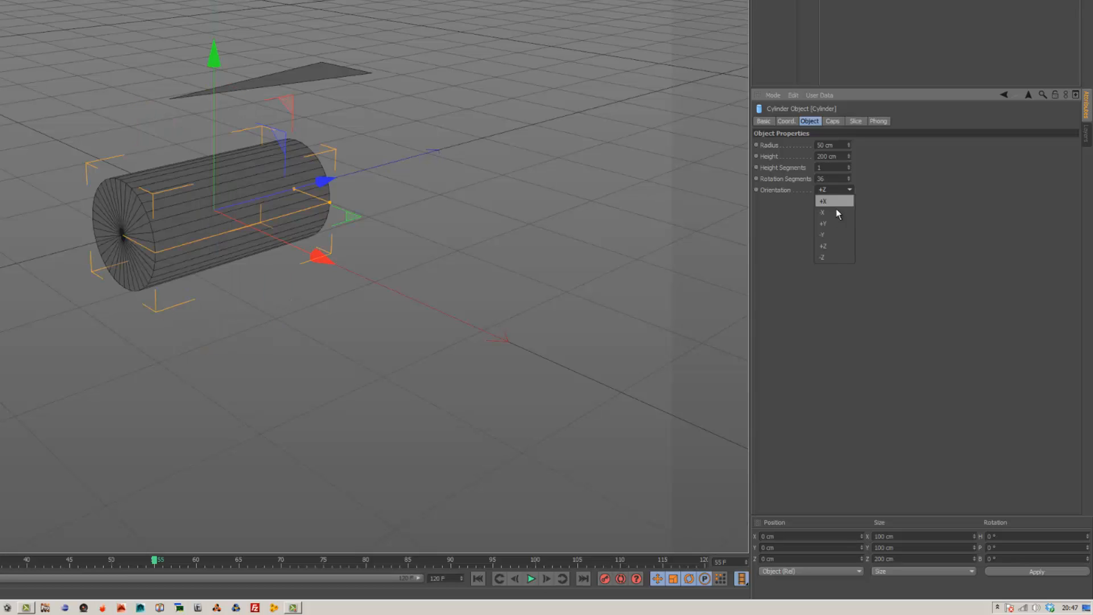
pyautogui.click(835, 212)
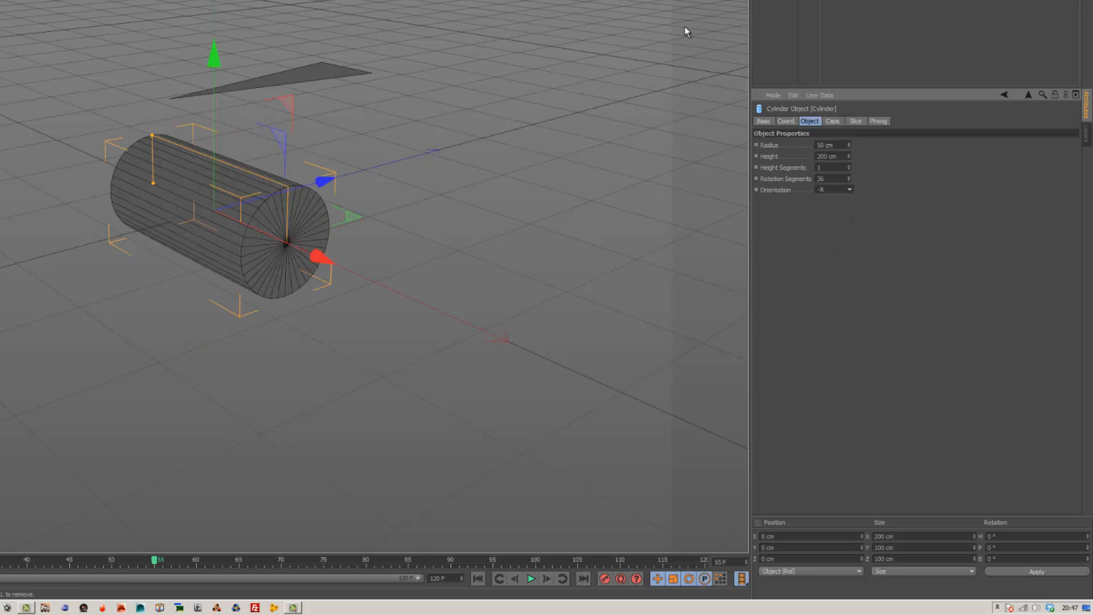
pyautogui.keyDown('alt'); pyautogui.moveTo(369, 203); pyautogui.dragTo(379, 209); pyautogui.keyUp('alt')
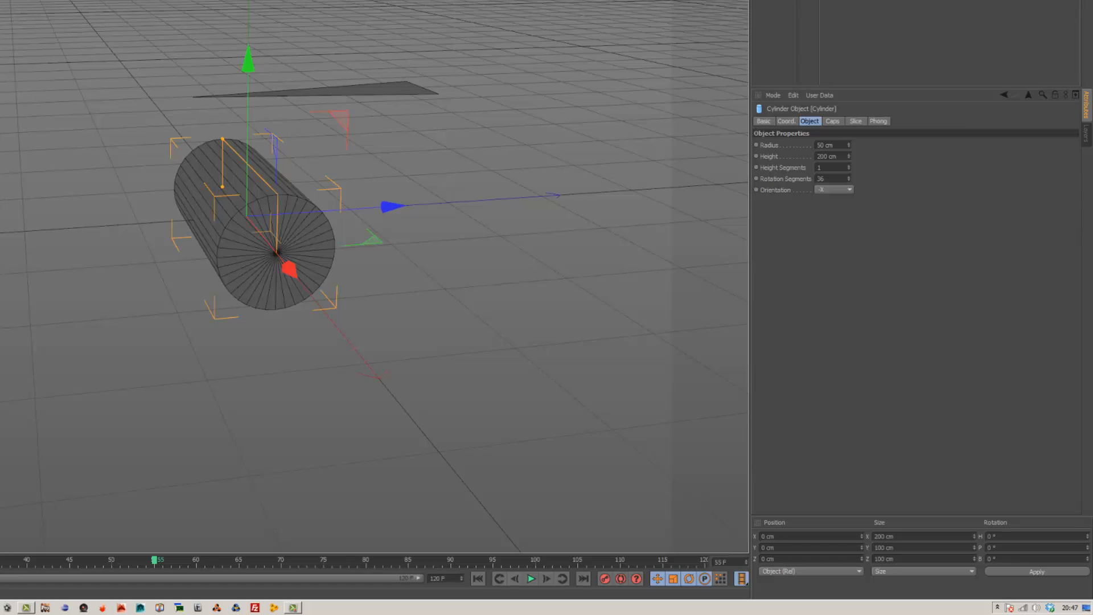
# Scale the cylinder up uniformly to about 315 cm long and 157 cm in diameter
pyautogui.keyDown('alt'); pyautogui.moveTo(379, 209); pyautogui.dragTo(382, 207, button='right'); pyautogui.keyUp('alt')
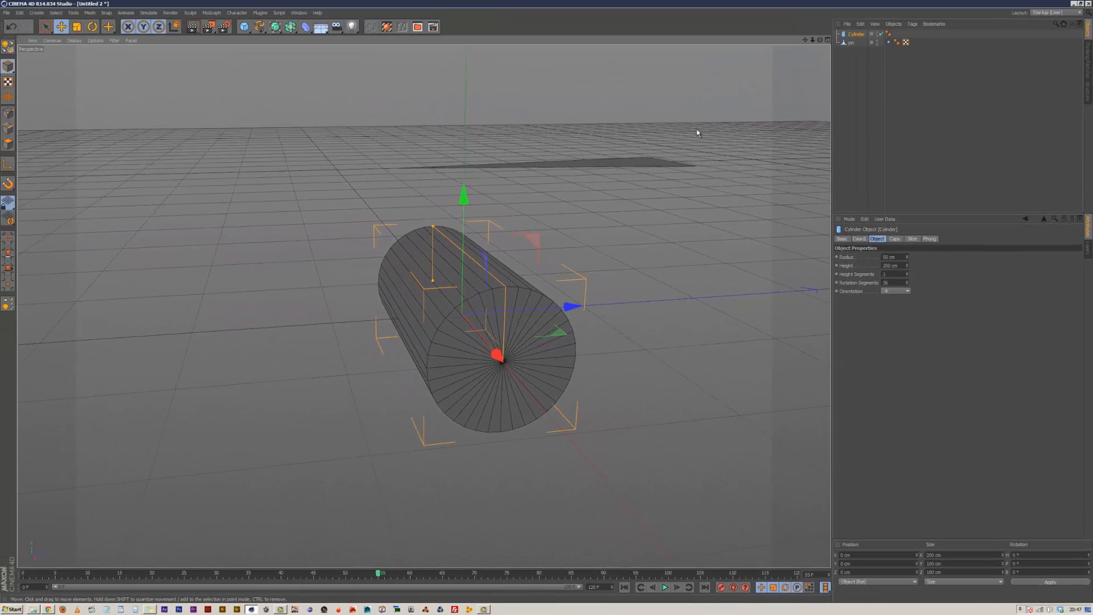
pyautogui.keyDown('alt'); pyautogui.moveTo(541, 299); pyautogui.dragTo(772, 307); pyautogui.keyUp('alt')
pyautogui.press('t')
pyautogui.keyDown('alt'); pyautogui.moveTo(541, 302); pyautogui.dragTo(647, 200); pyautogui.keyUp('alt')
pyautogui.moveTo(639, 275); pyautogui.dragTo(727, 161)
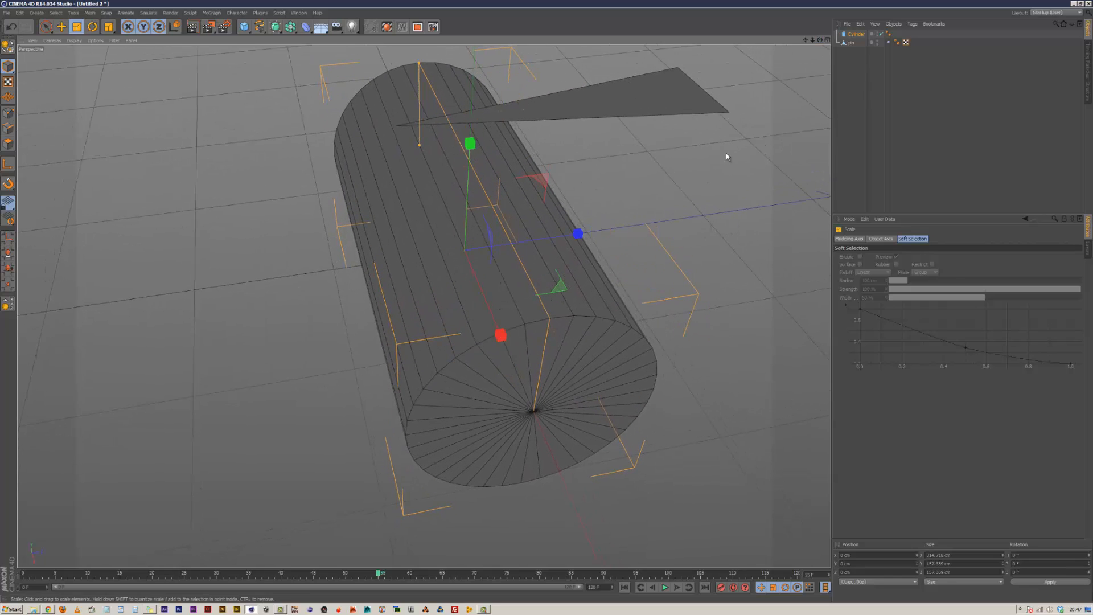
pyautogui.scroll(-3, 547, 302)
pyautogui.keyDown('alt'); pyautogui.moveTo(547, 302); pyautogui.dragTo(546, 305); pyautogui.keyUp('alt')
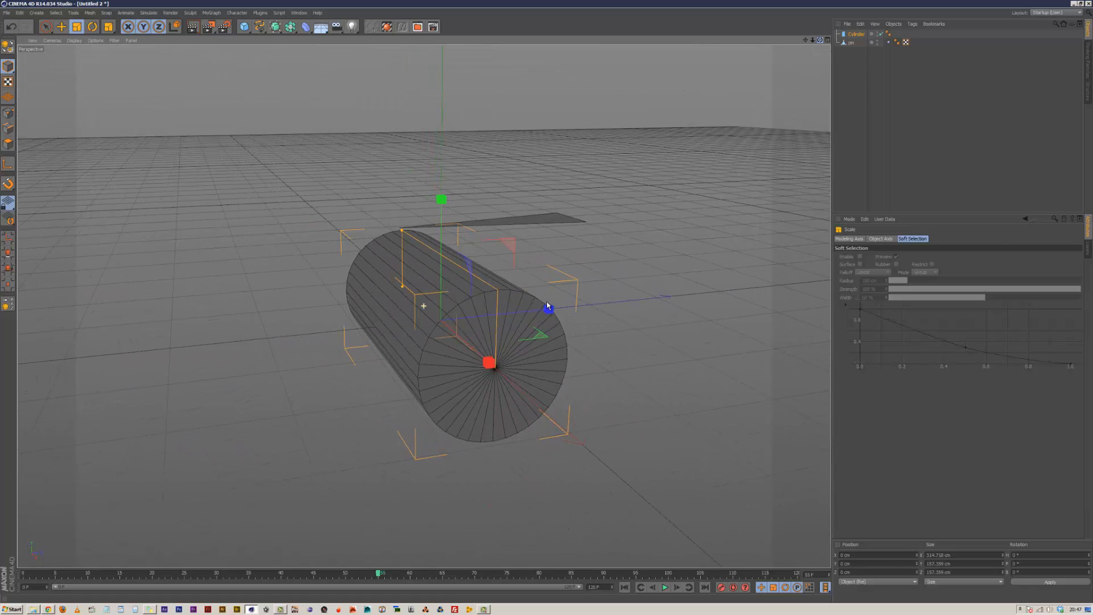
# Lower the pin to about 82 cm and shift it slightly along Z so its tip sits just above the cylinder's top
pyautogui.click(852, 43)
pyautogui.moveTo(634, 260); pyautogui.dragTo(538, 264)
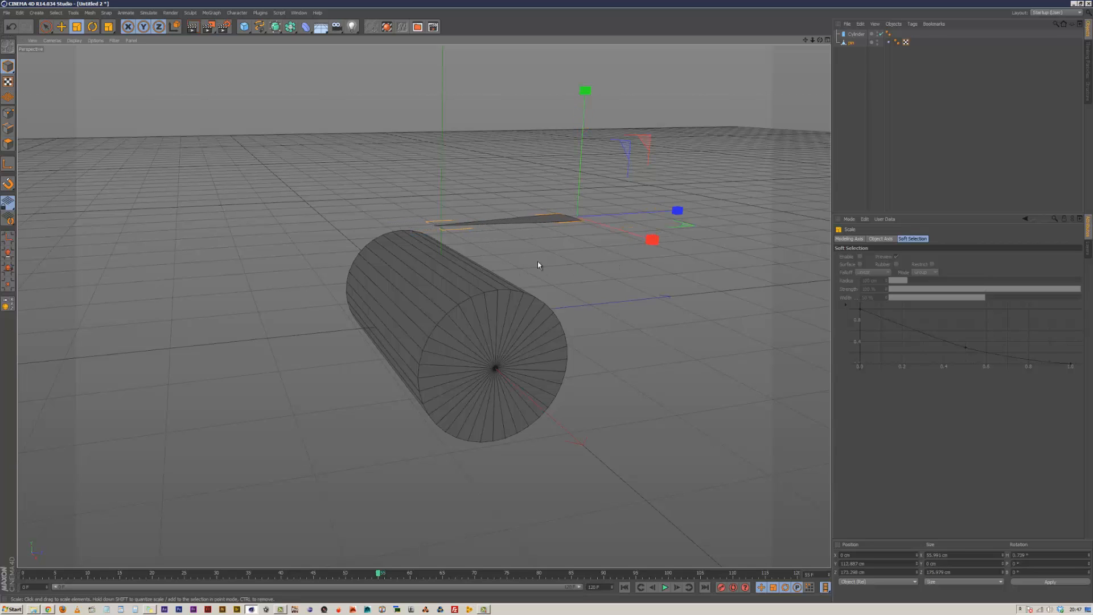
pyautogui.click(827, 40)
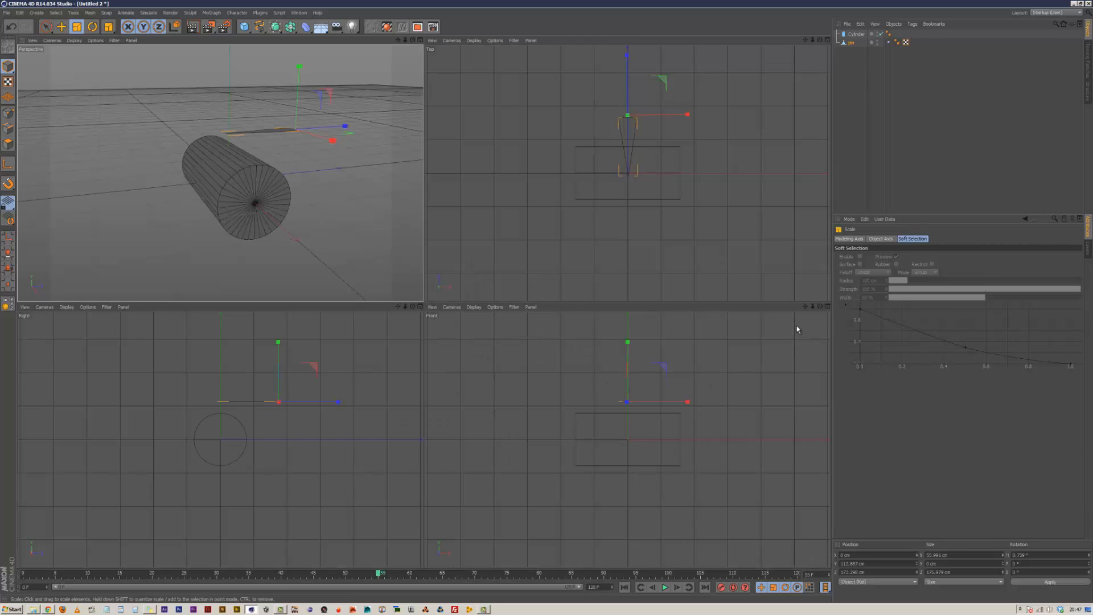
pyautogui.scroll(3, 220, 439)
pyautogui.press('e')
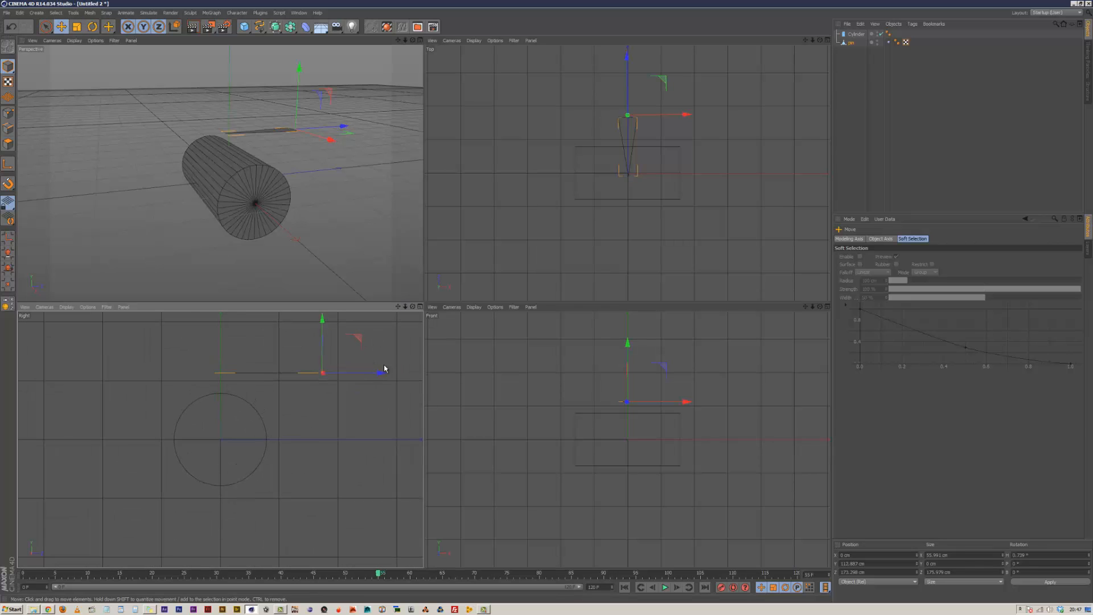
pyautogui.moveTo(324, 340); pyautogui.dragTo(324, 358)
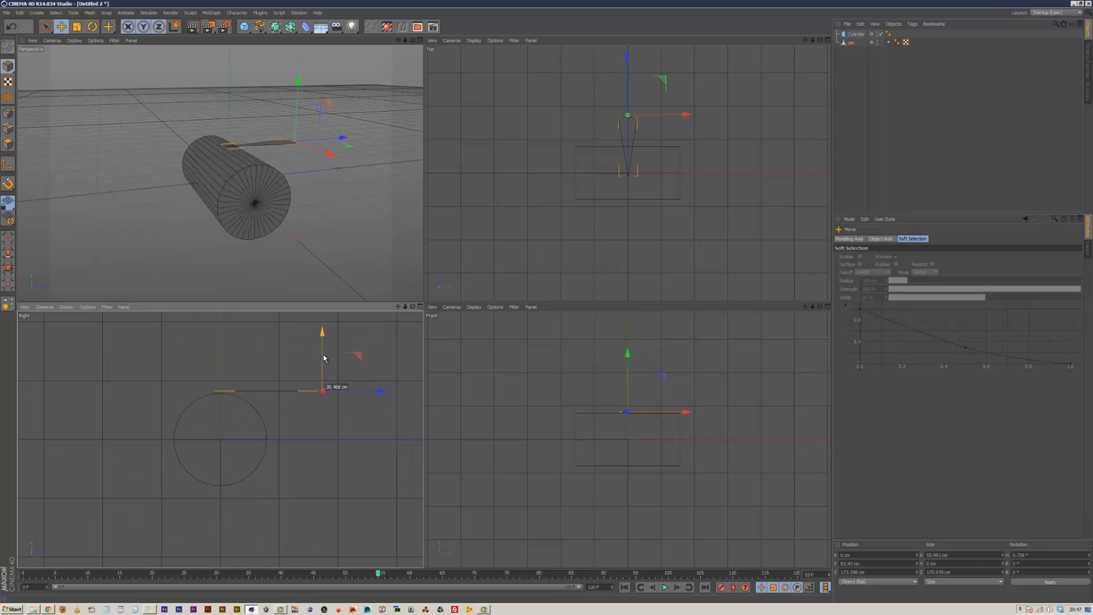
pyautogui.click(318, 408)
pyautogui.click(314, 393)
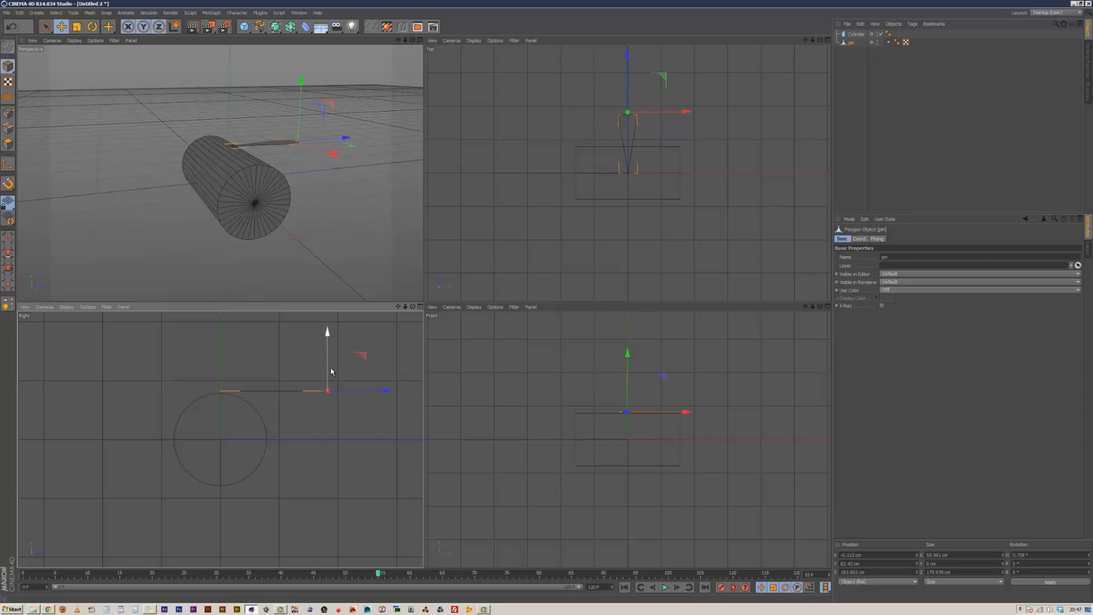
pyautogui.click(522, 181)
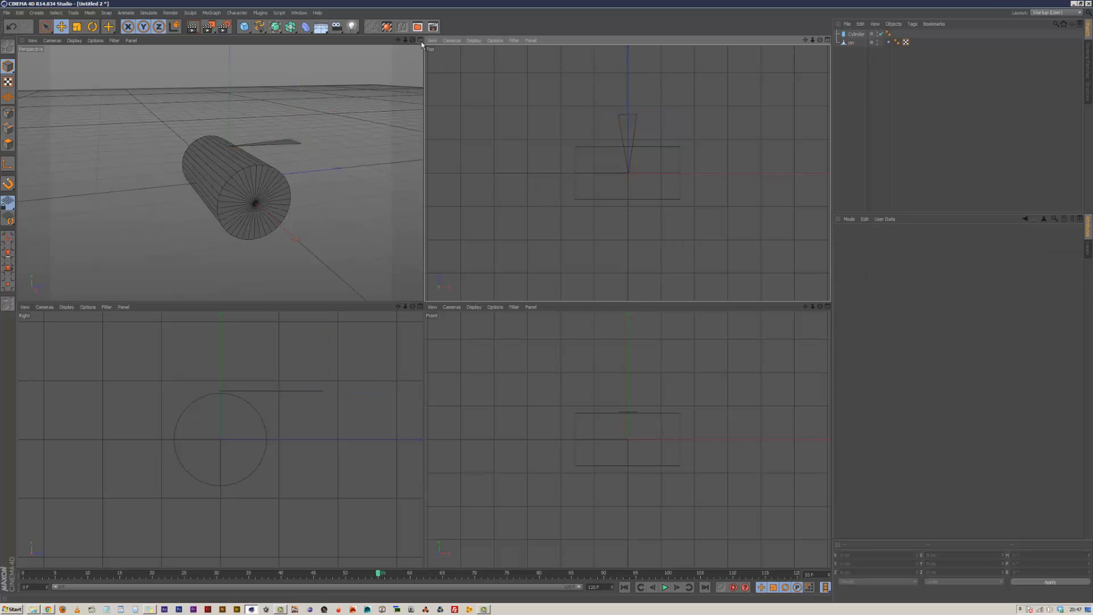
# Play the animation in the perspective view to check the pin's vibration over the cylinder
pyautogui.press('F1')
pyautogui.moveTo(819, 41); pyautogui.dragTo(550, 308)
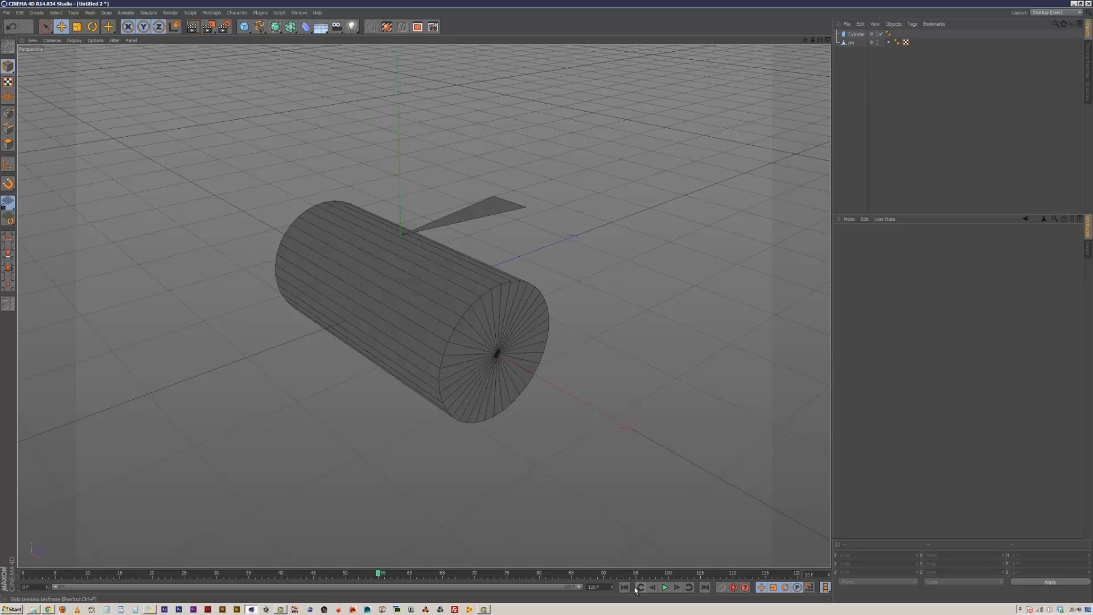
pyautogui.click(664, 589)
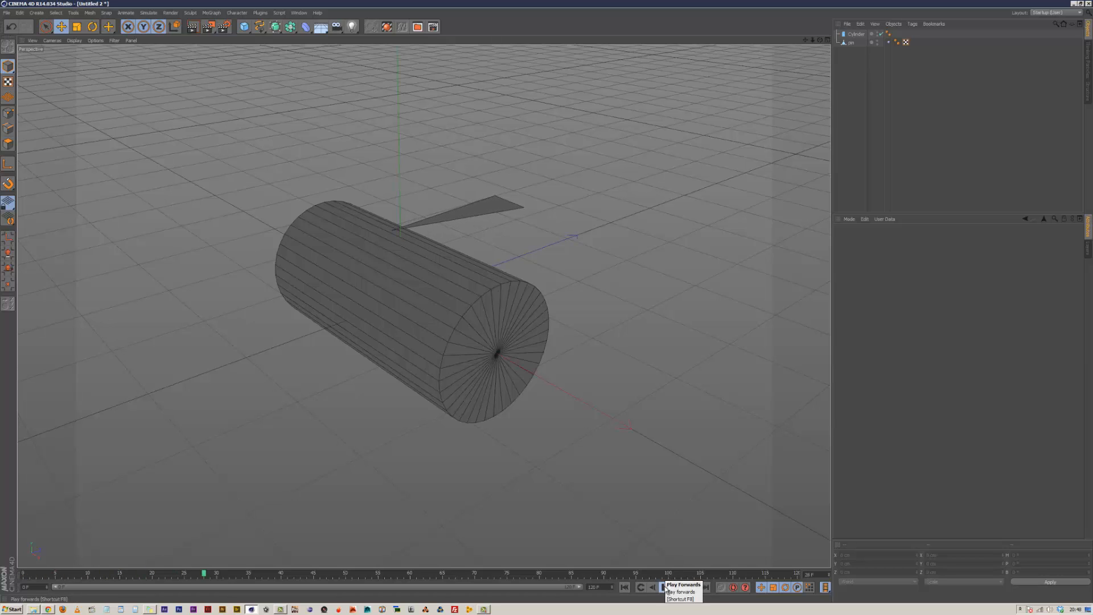
pyautogui.click(665, 588)
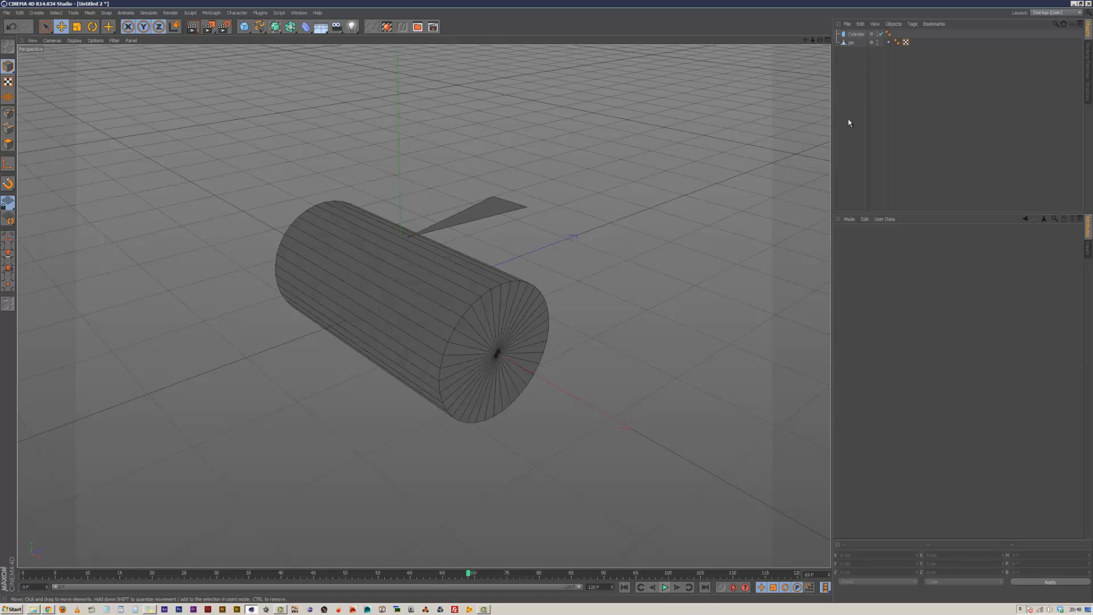
# Test the cylinder's bank and pitch rotation, and keyframe its R.P value at 0° on frame 0
pyautogui.click(856, 34)
pyautogui.moveTo(34, 580); pyautogui.dragTo(22, 576)
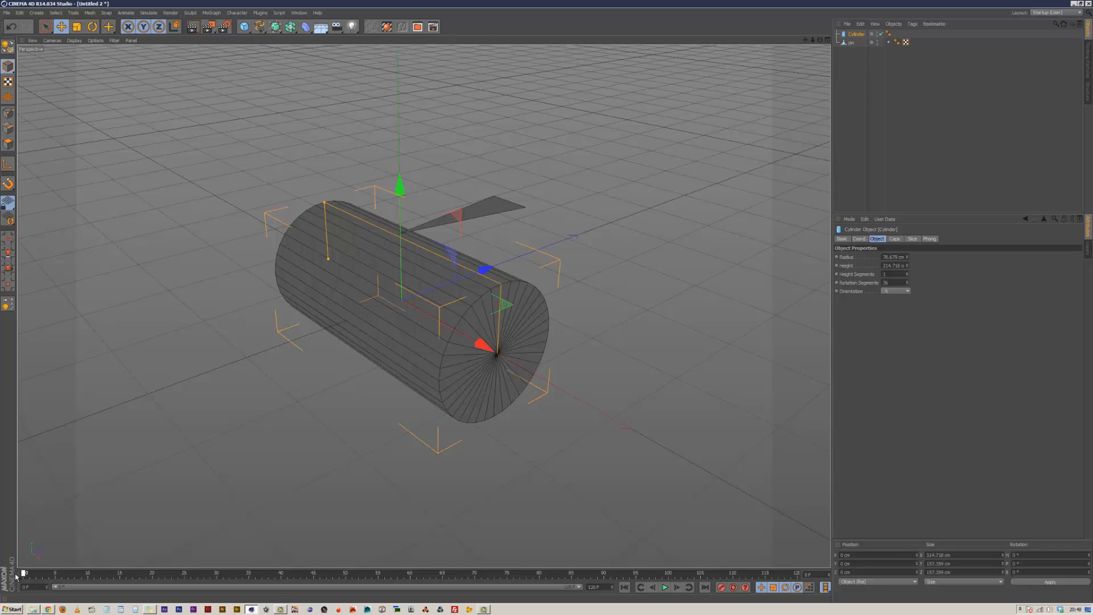
pyautogui.click(859, 239)
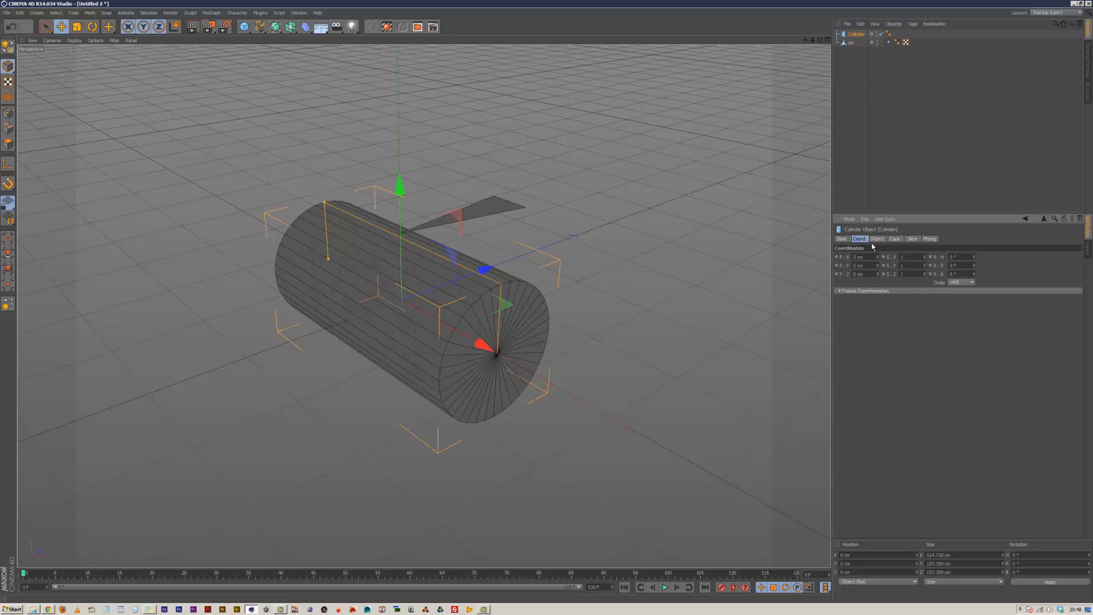
pyautogui.moveTo(974, 275); pyautogui.dragTo(973, 273)
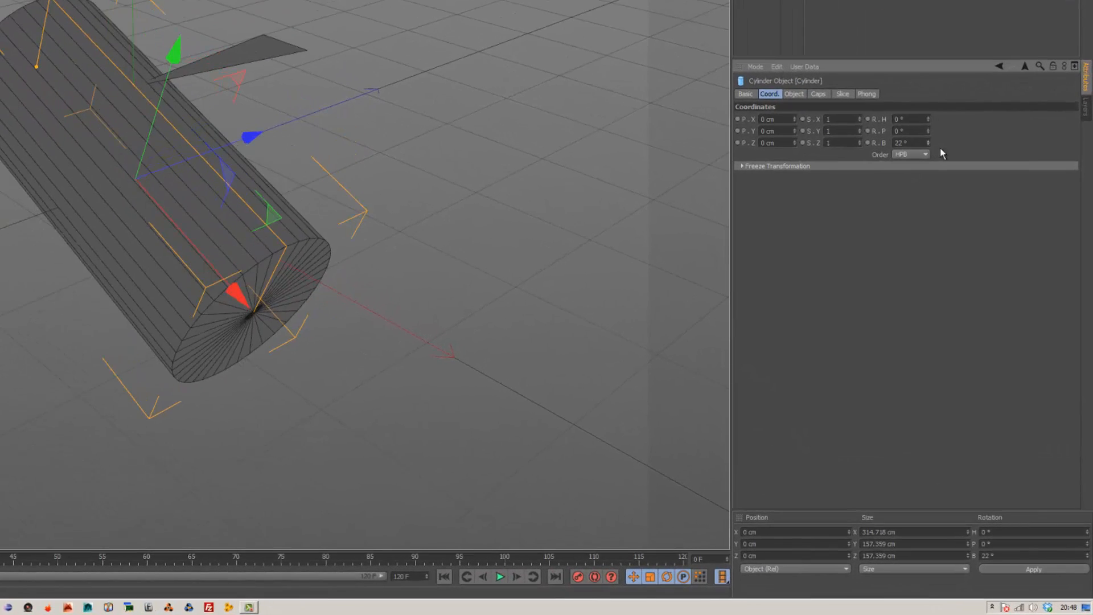
pyautogui.hotkey('ctrl', 'z')
pyautogui.moveTo(929, 131); pyautogui.dragTo(931, 132)
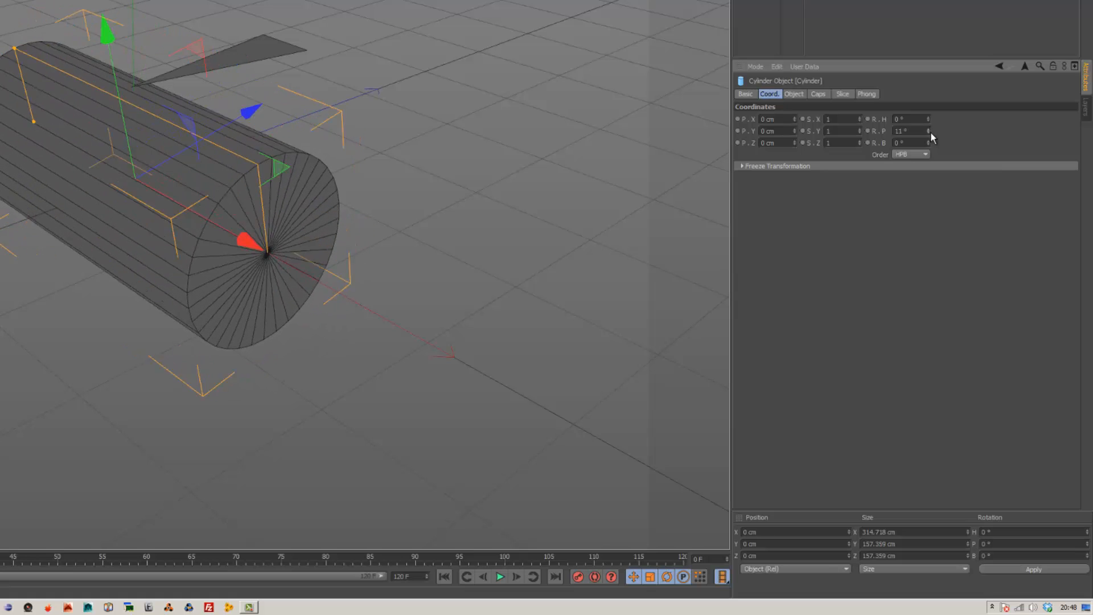
pyautogui.click(868, 130)
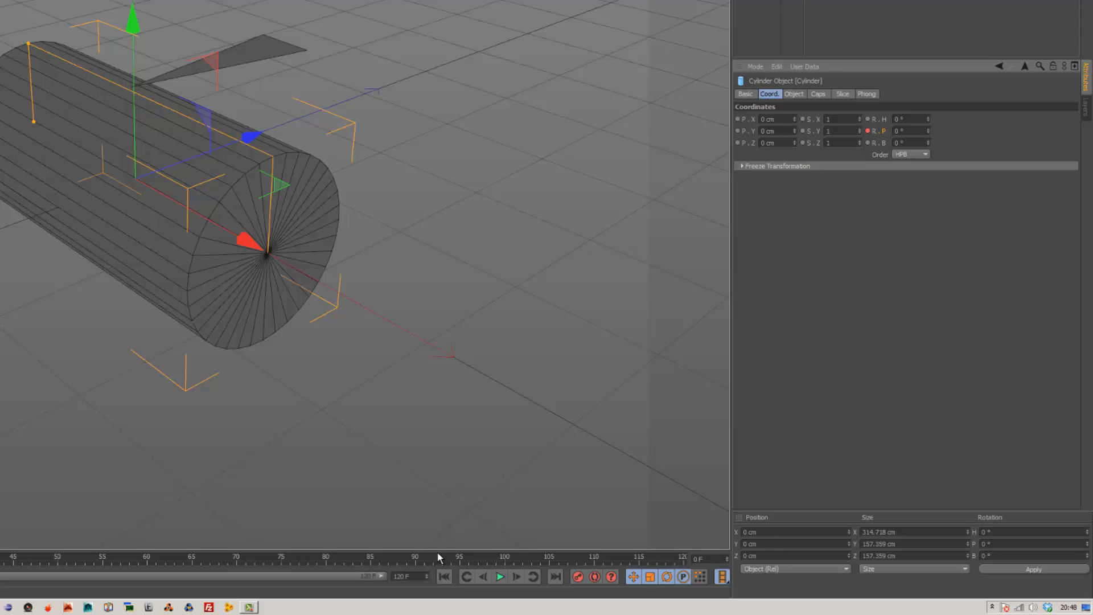
# Animate the cylinder's R.P rotation to 180° at frame 120, scrub through the motion and return to the start
pyautogui.click(683, 557)
pyautogui.click(913, 133)
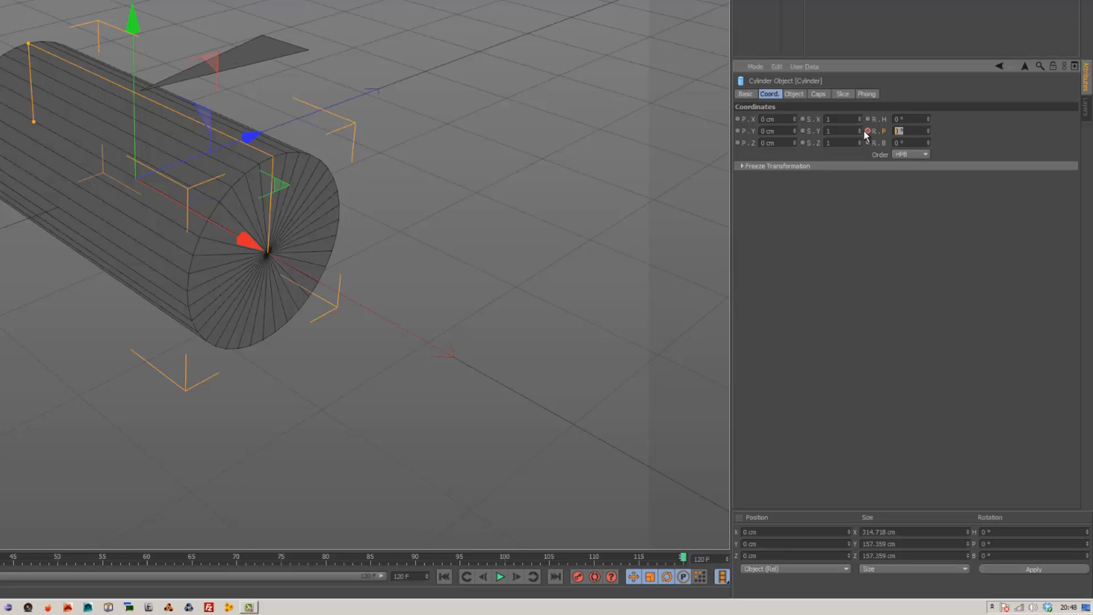
pyautogui.write('180')
pyautogui.press('Return')
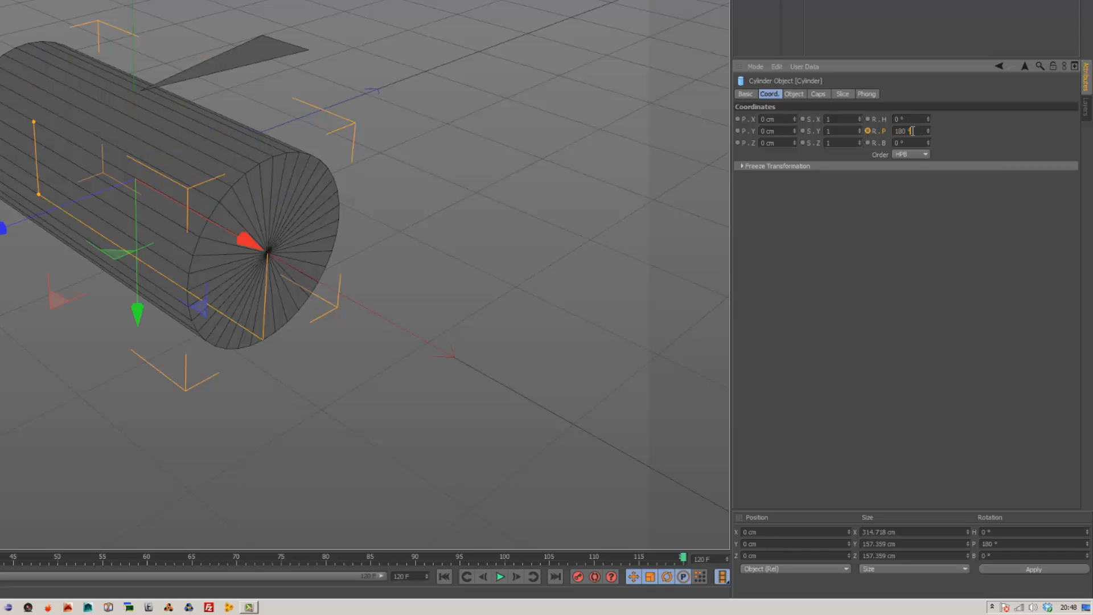
pyautogui.moveTo(684, 560); pyautogui.dragTo(867, 507)
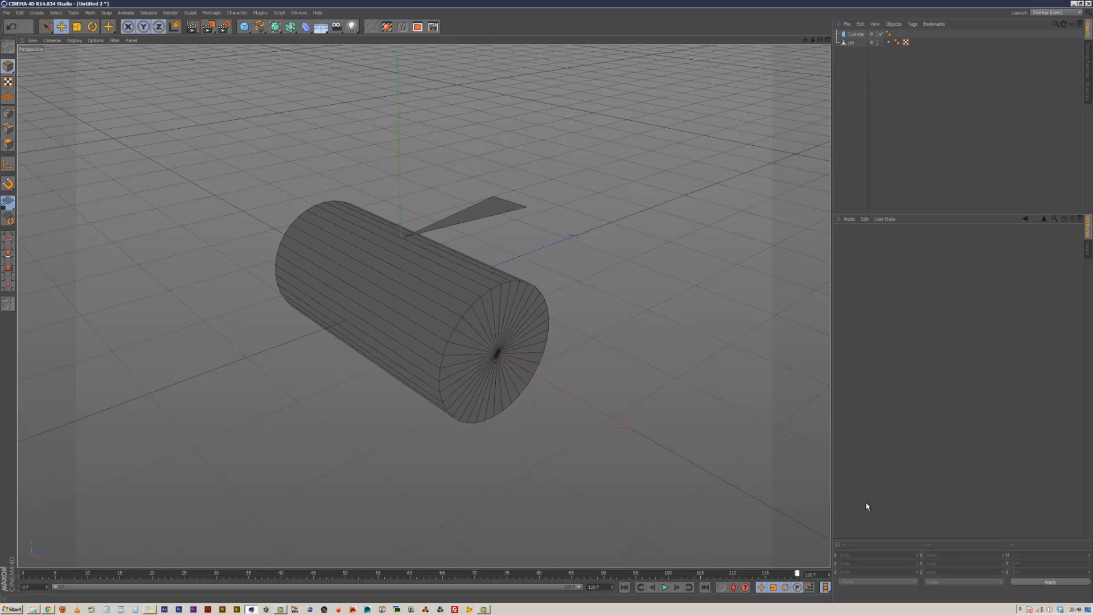
pyautogui.click(625, 588)
pyautogui.moveTo(820, 40); pyautogui.dragTo(547, 306)
# Add a Null object and rename it "drawNull"
pyautogui.moveTo(258, 29)
pyautogui.mouseDown()
pyautogui.moveTo(283, 37)
pyautogui.moveTo(234, 41)
pyautogui.mouseUp()
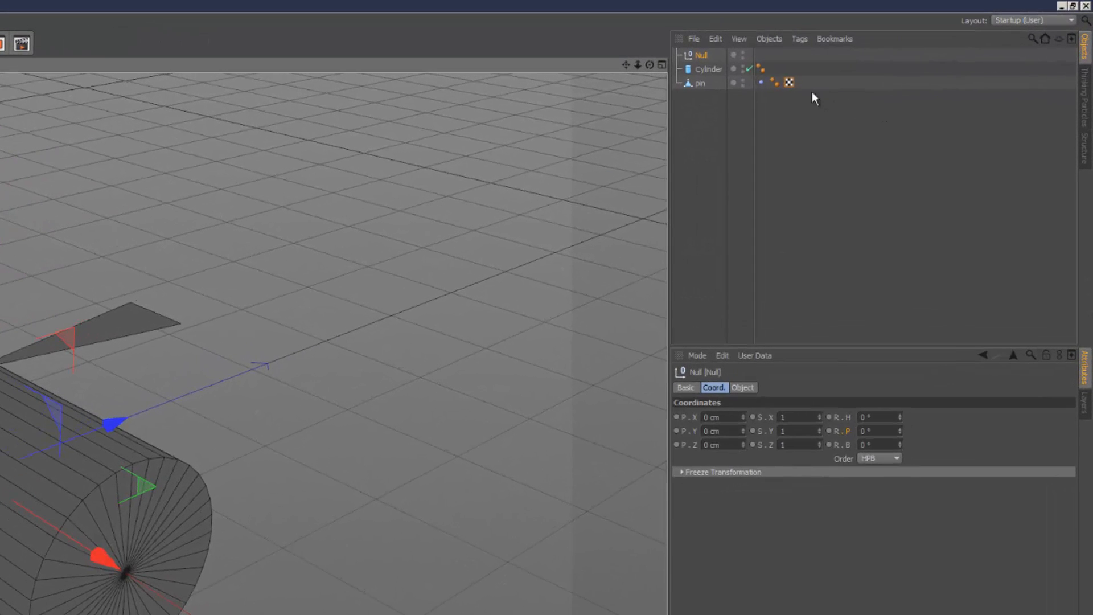
pyautogui.doubleClick(703, 56)
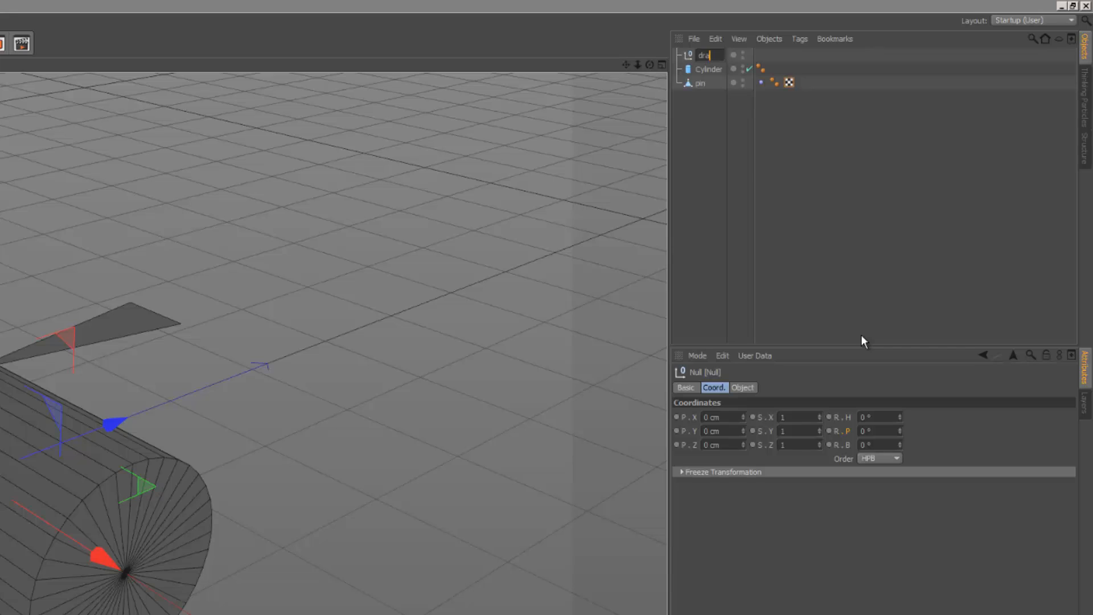
pyautogui.write('drawNull')
pyautogui.press('Return')
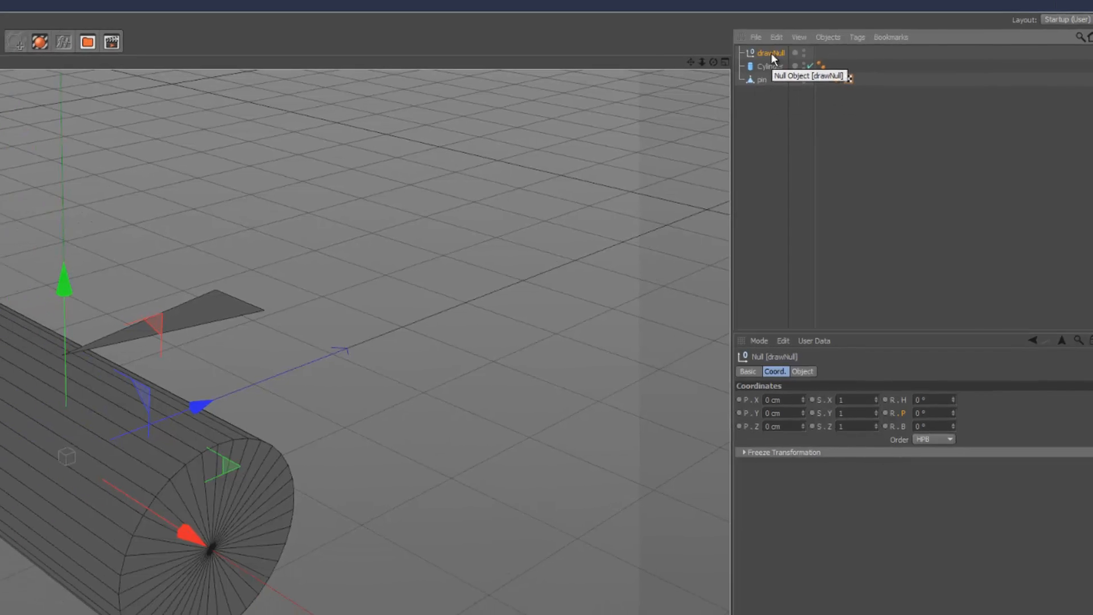
# Add a second Null object and rename it "XPresso"
pyautogui.moveTo(159, 37); pyautogui.dragTo(194, 49)
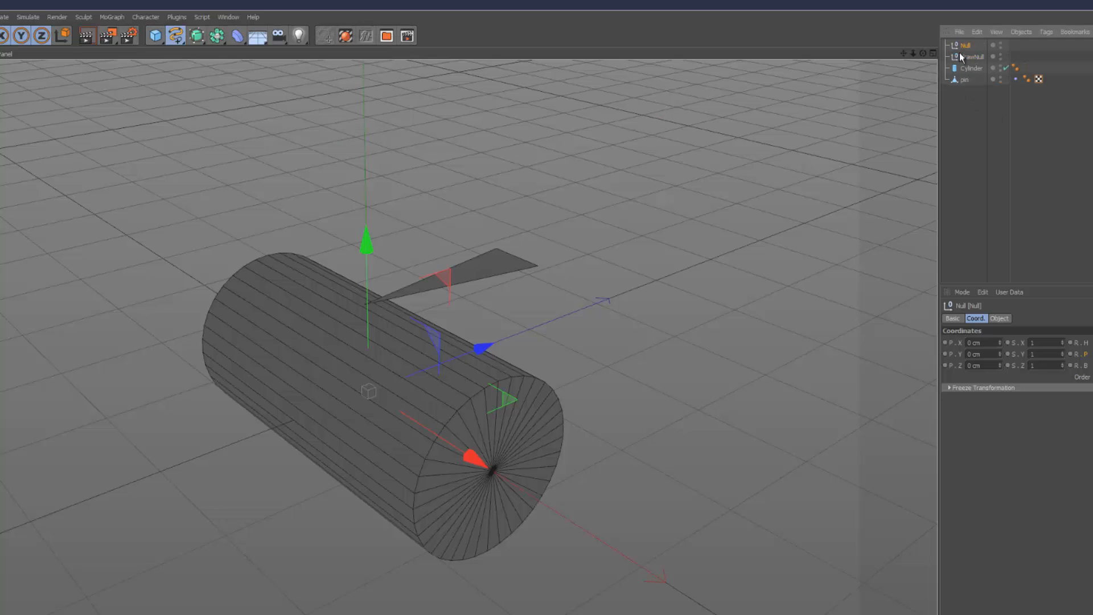
pyautogui.doubleClick(966, 46)
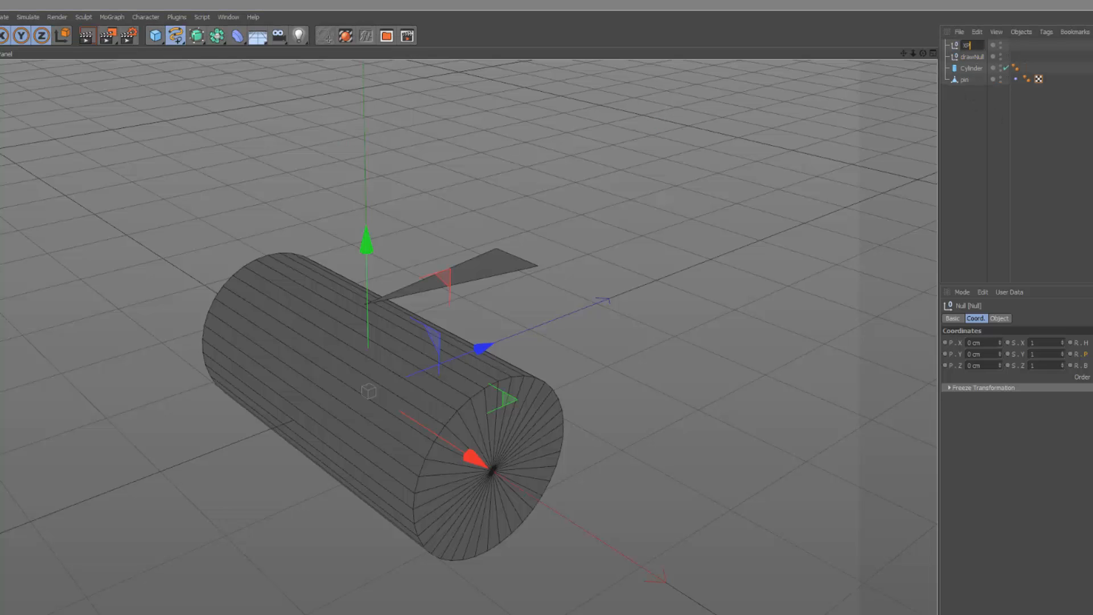
pyautogui.write('XPresso')
pyautogui.press('Return')
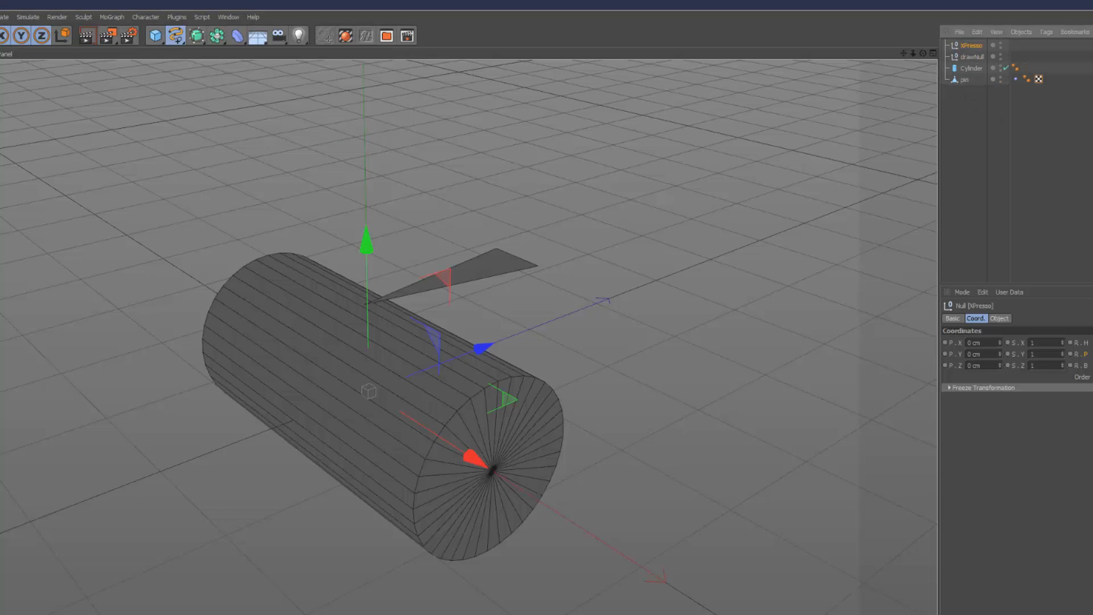
# Add an XPresso tag to the XPresso null and close its editor window
pyautogui.click(1047, 33)
pyautogui.moveTo(1054, 46)
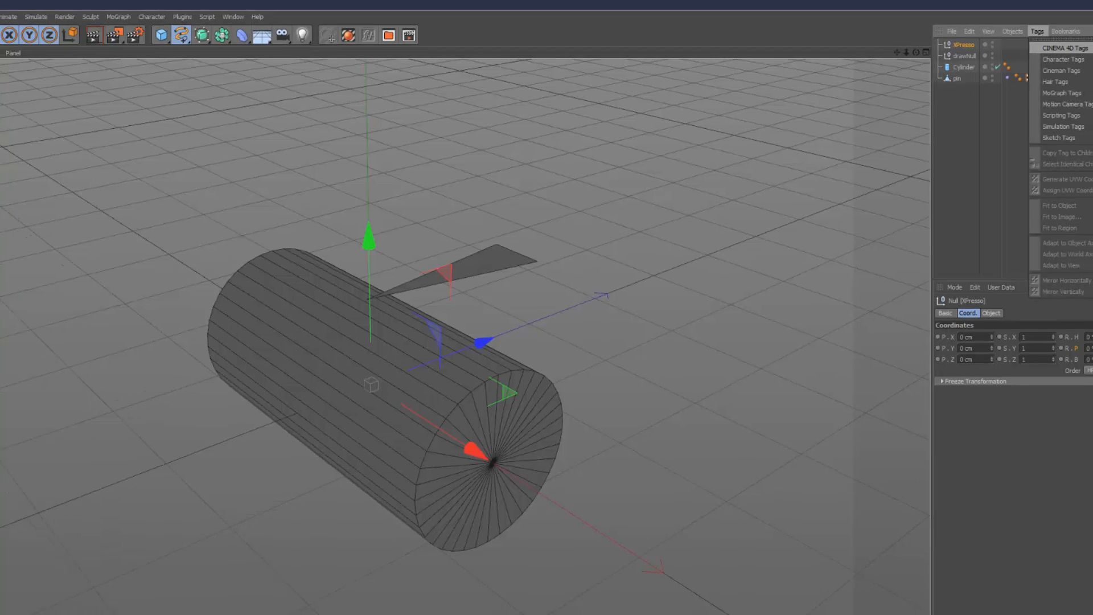
pyautogui.click(1075, 251)
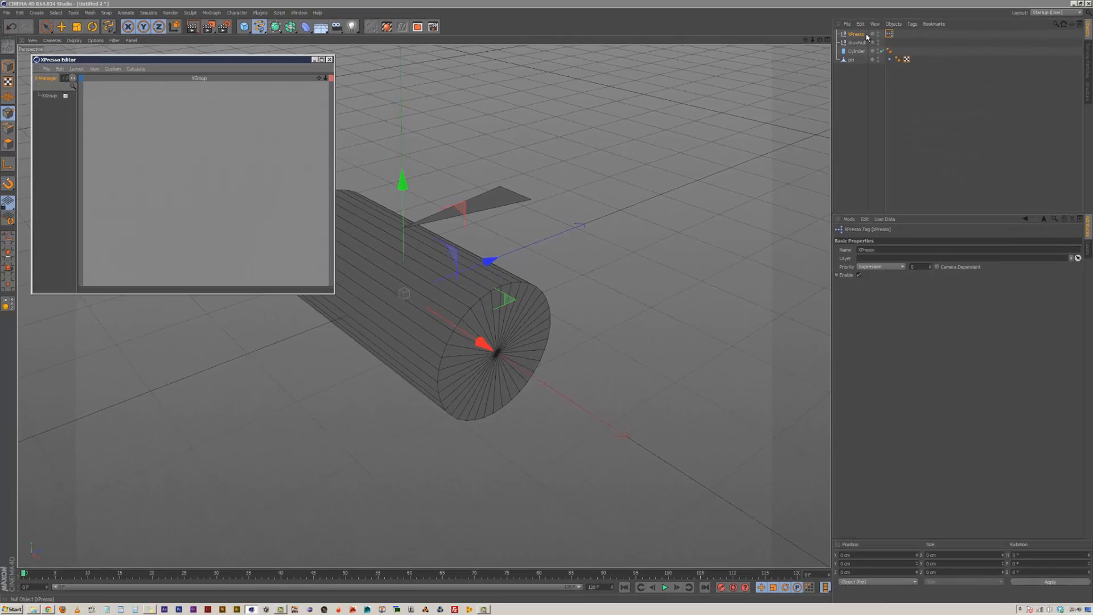
pyautogui.click(858, 44)
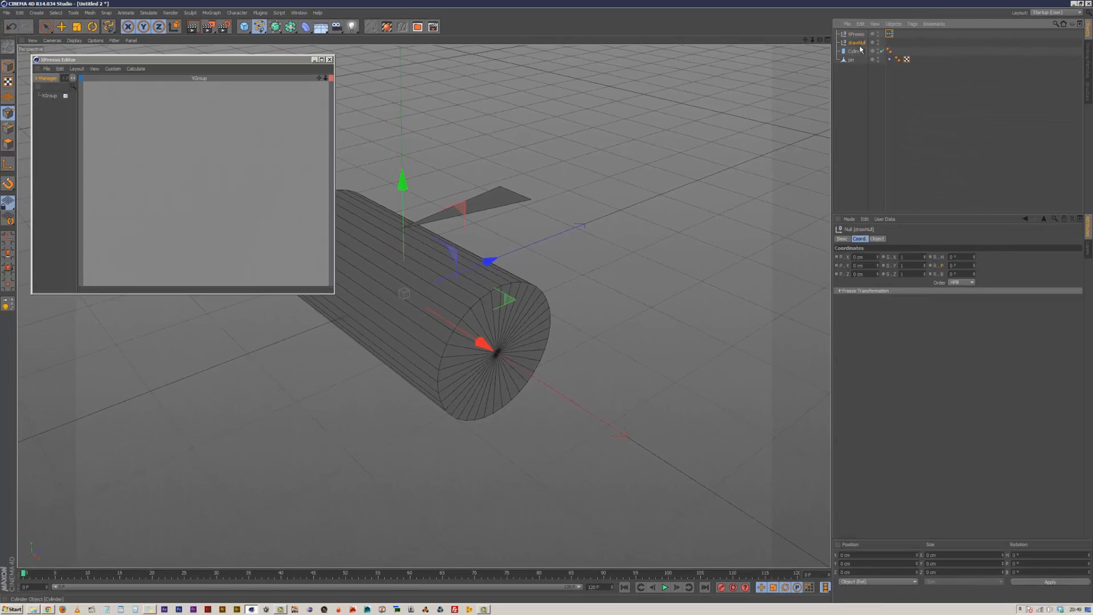
pyautogui.click(330, 60)
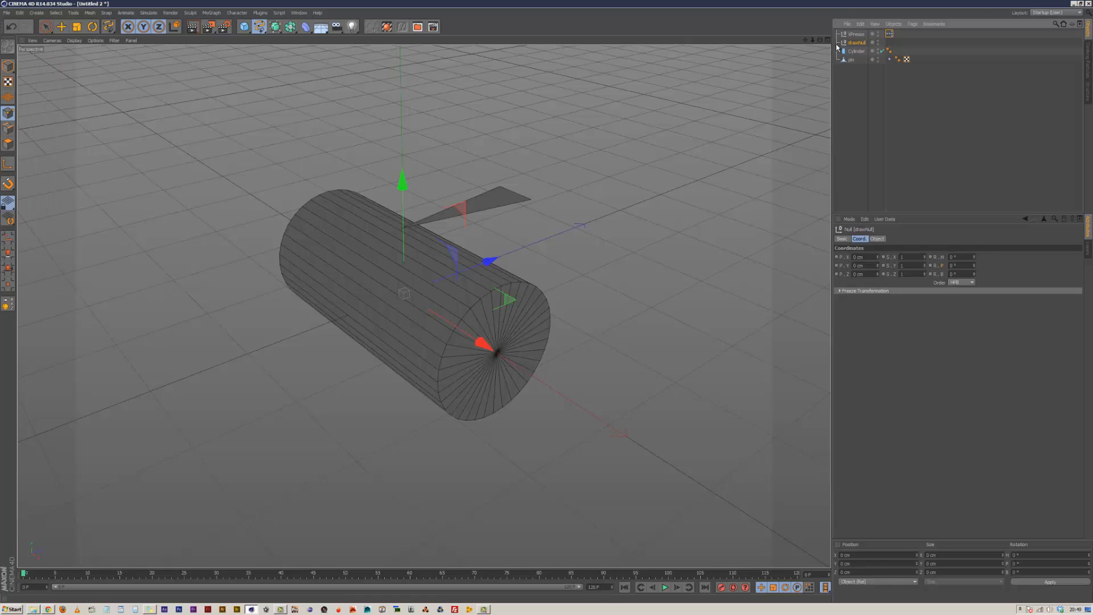
# Move drawNull below the pin at the end of the object hierarchy
pyautogui.click(853, 61)
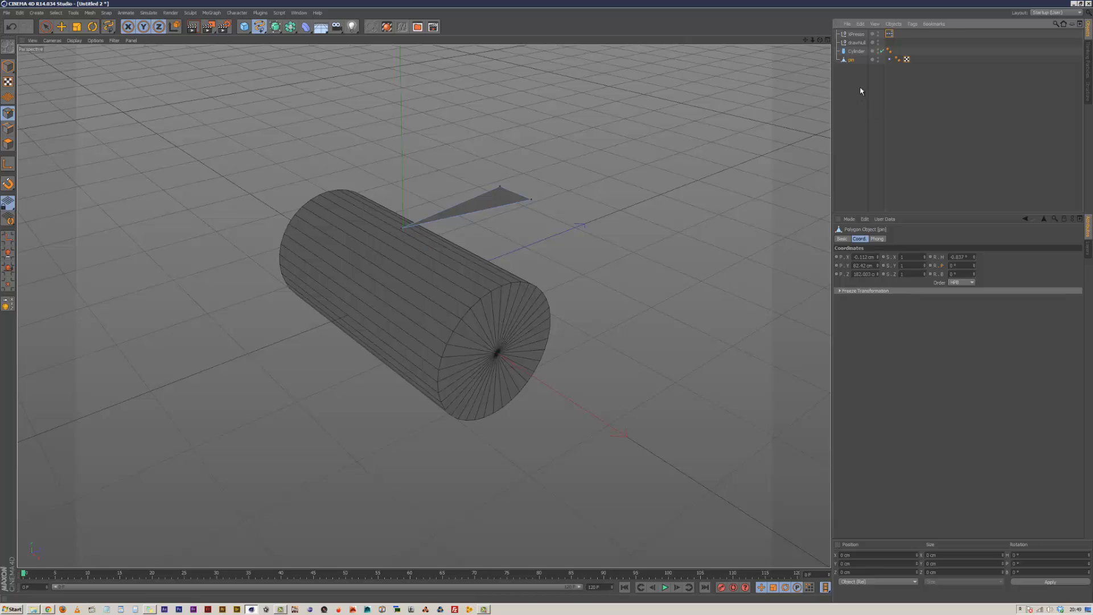
pyautogui.click(858, 43)
pyautogui.moveTo(860, 68); pyautogui.dragTo(860, 67)
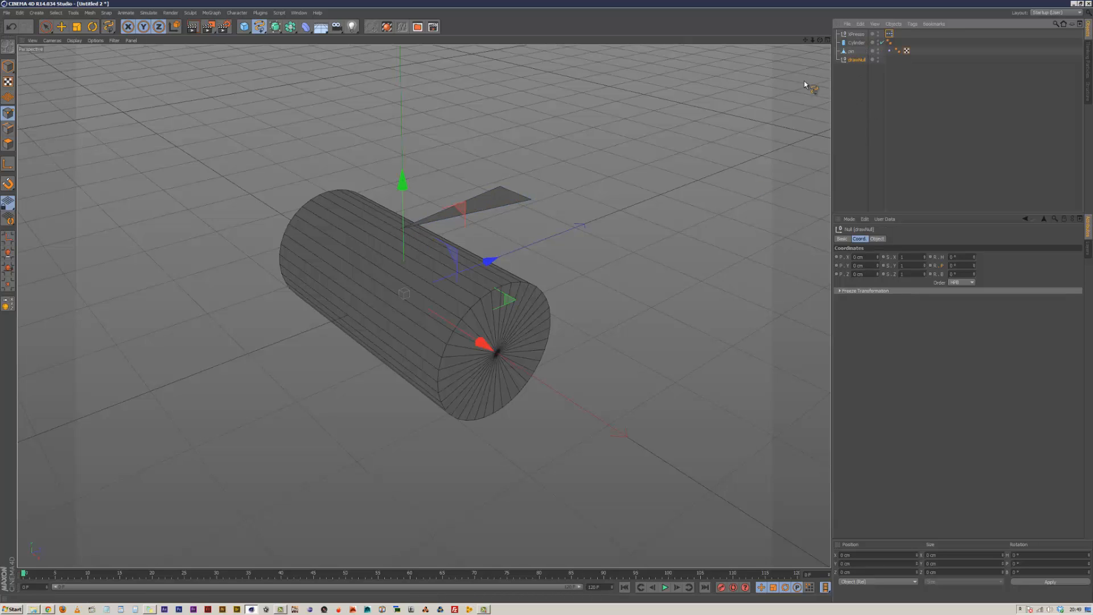
# Reopen the XPresso tag's editor, enlarge and reposition its window, and add the pin as a node
pyautogui.click(46, 27)
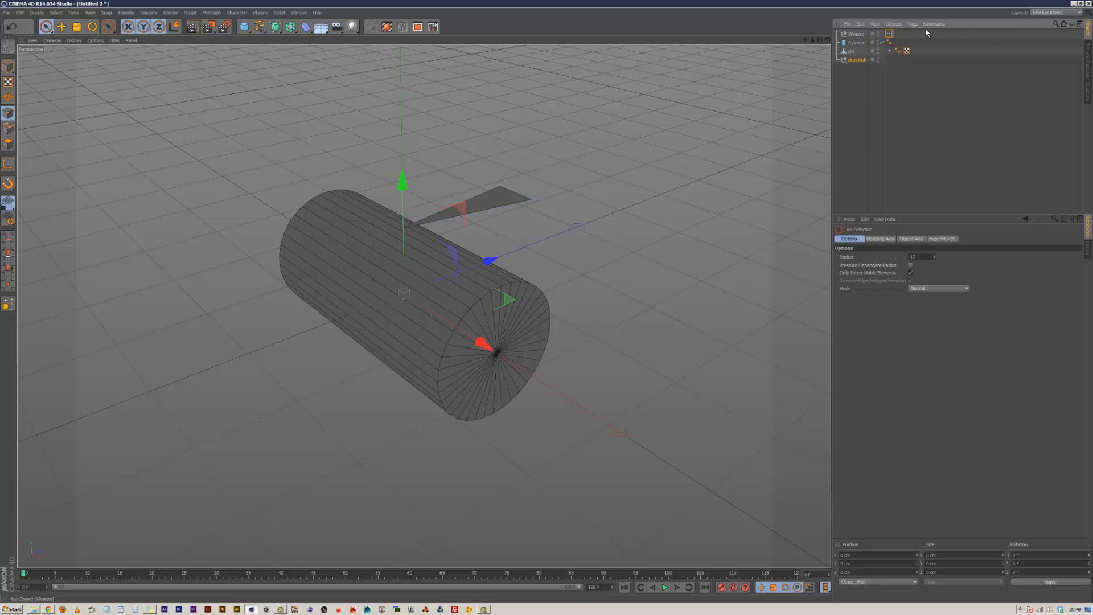
pyautogui.doubleClick(890, 35)
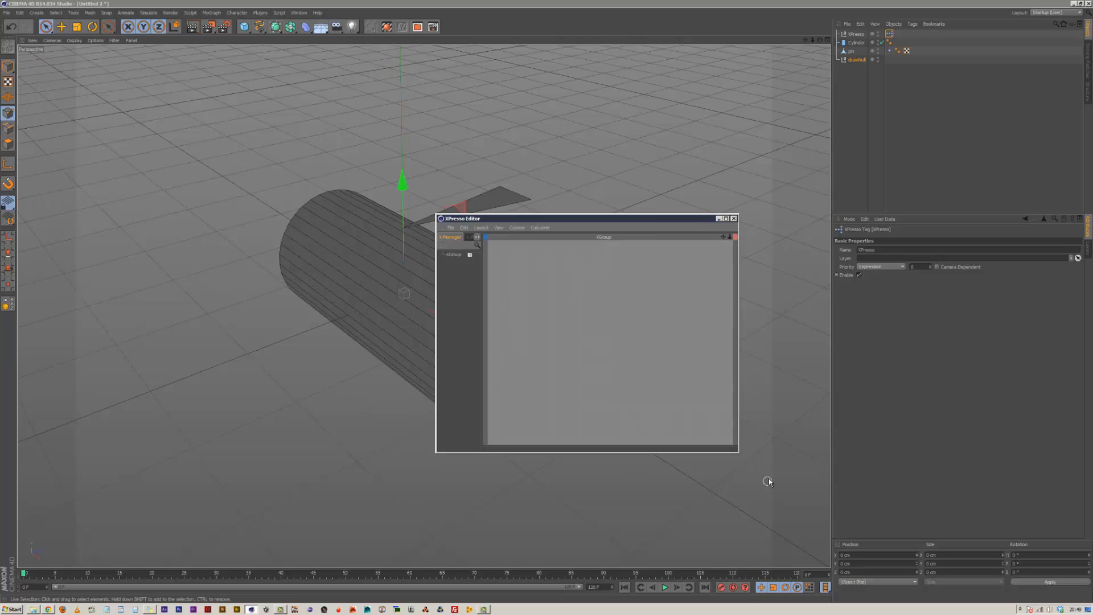
pyautogui.moveTo(738, 452); pyautogui.dragTo(952, 558)
pyautogui.moveTo(708, 220); pyautogui.dragTo(652, 156)
pyautogui.click(852, 53)
pyautogui.moveTo(612, 235); pyautogui.dragTo(612, 235)
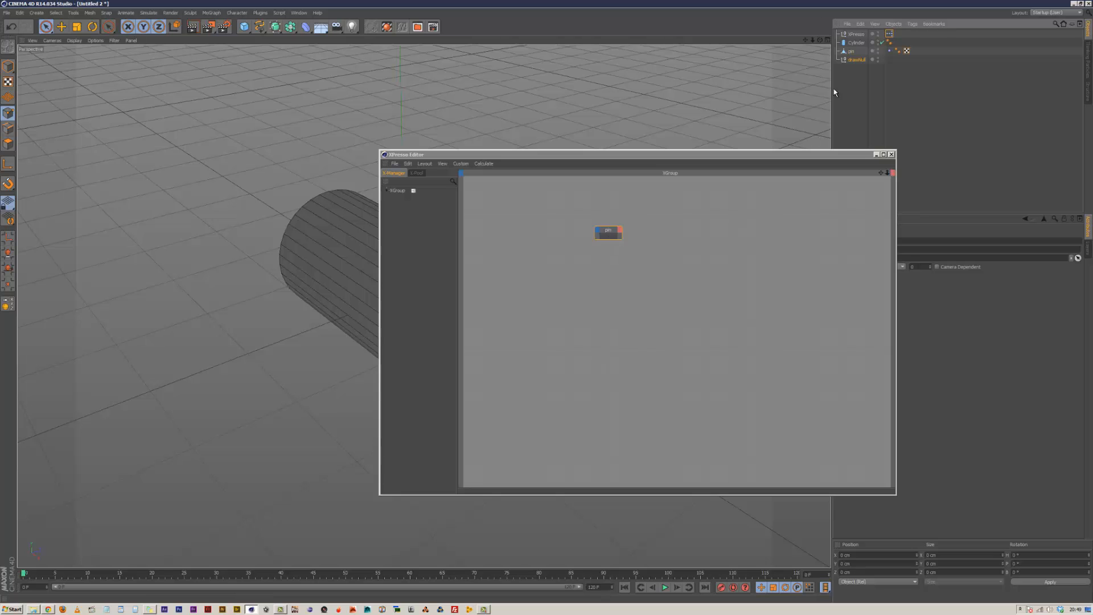
# Add drawNull as a node in the XPresso graph, then enlarge and space out the pin and drawNull nodes
pyautogui.moveTo(726, 260); pyautogui.dragTo(722, 262)
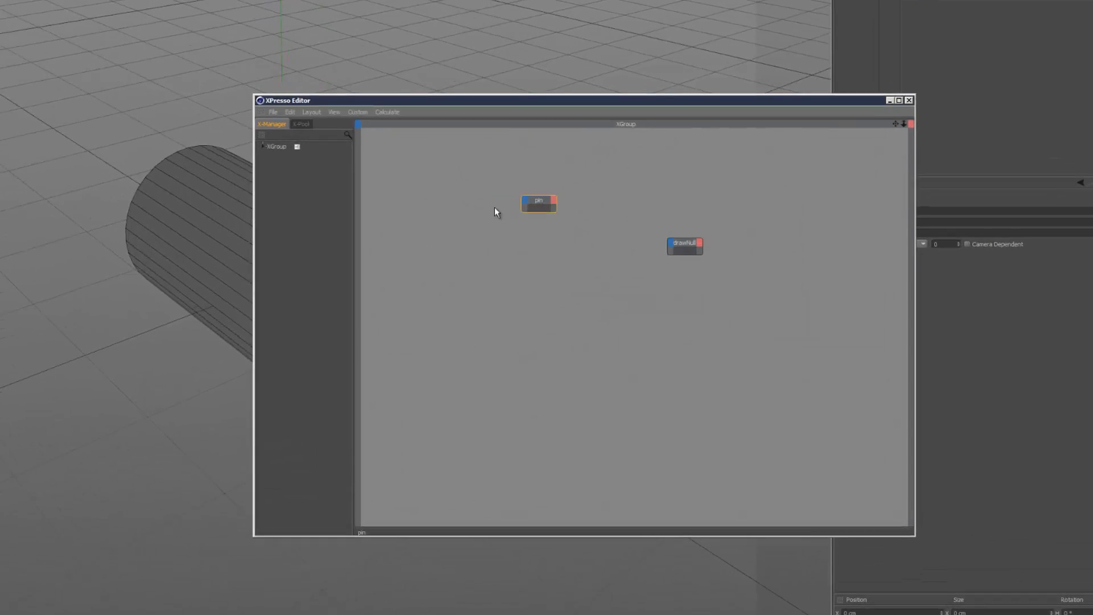
pyautogui.moveTo(615, 239); pyautogui.dragTo(542, 247)
pyautogui.moveTo(391, 195); pyautogui.dragTo(442, 223)
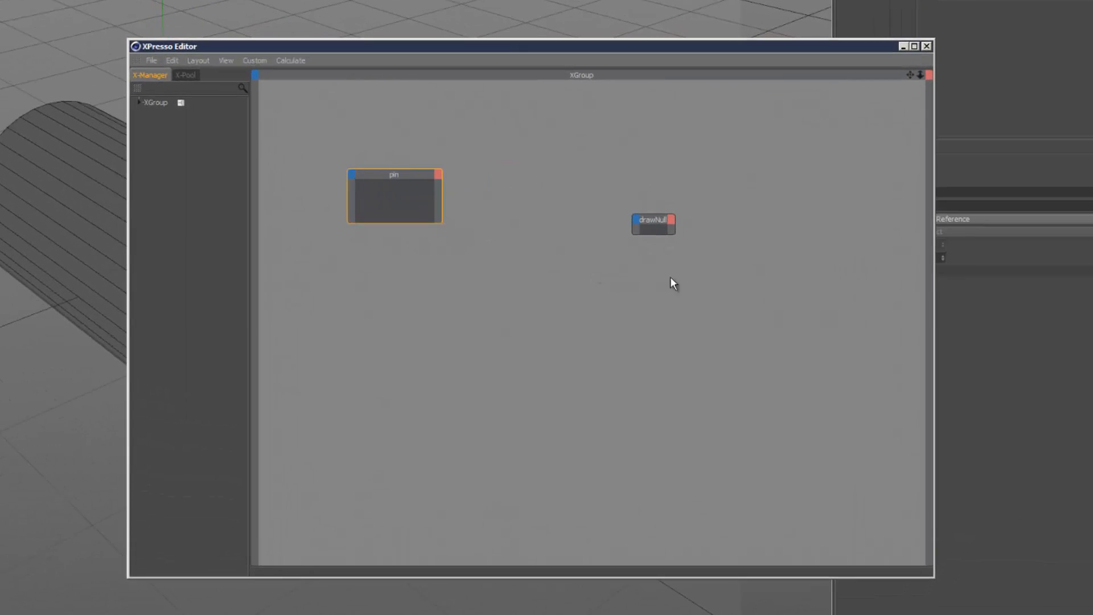
pyautogui.moveTo(633, 233); pyautogui.dragTo(592, 259)
pyautogui.moveTo(655, 217); pyautogui.dragTo(718, 163)
# Add a Point node to the graph and position it between the pin and drawNull nodes
pyautogui.rightClick(489, 253)
pyautogui.moveTo(527, 258)
pyautogui.moveTo(625, 258)
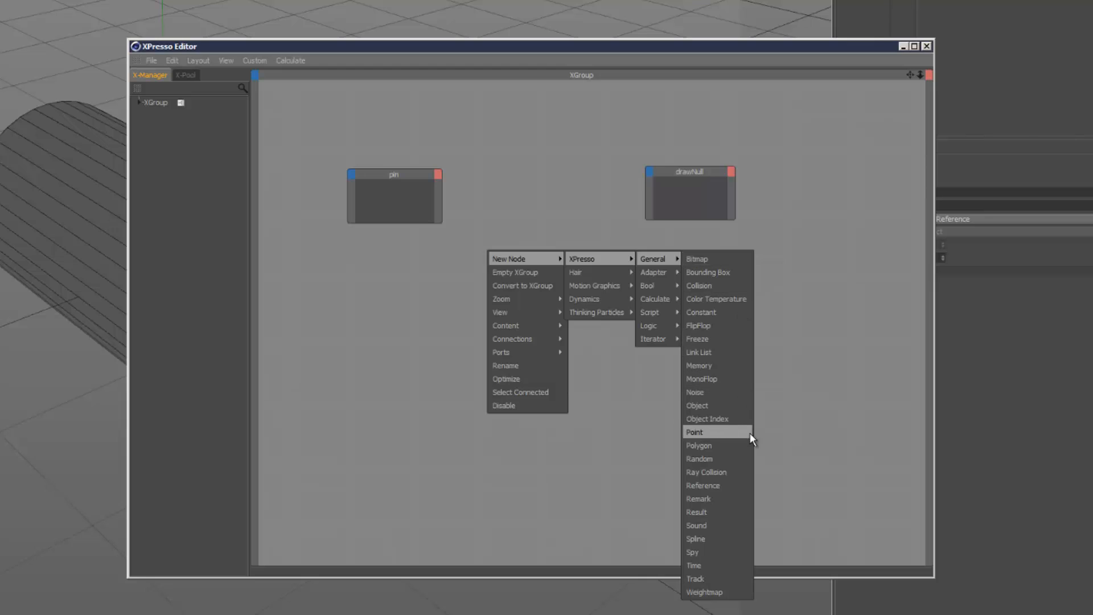
pyautogui.click(748, 433)
pyautogui.moveTo(504, 245); pyautogui.dragTo(552, 237)
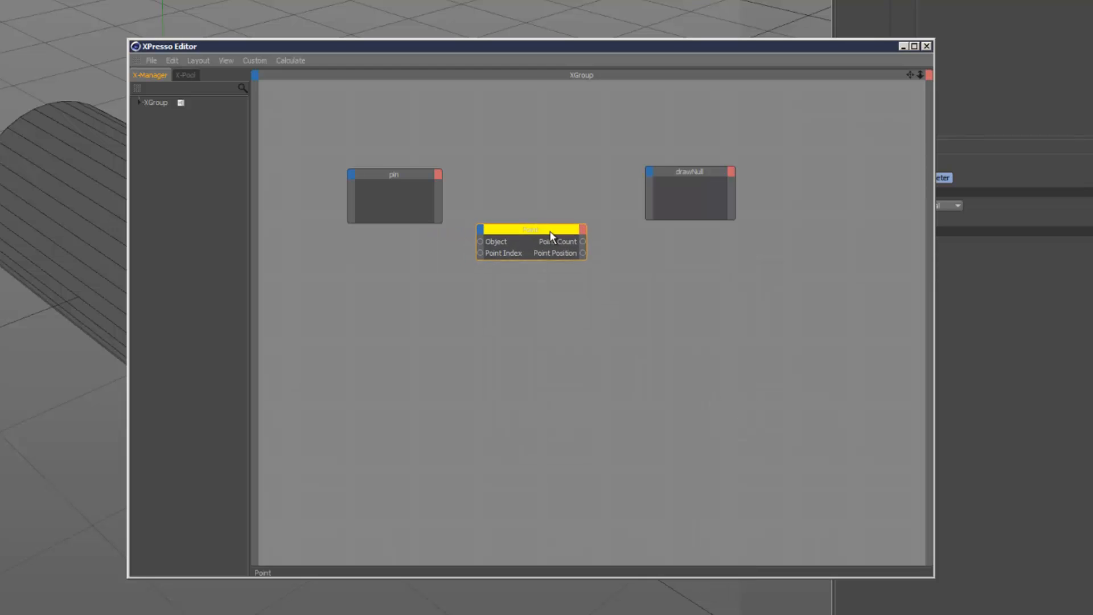
# Give the pin node an Object output and connect it to the Point node's Object input
pyautogui.click(438, 174)
pyautogui.click(473, 244)
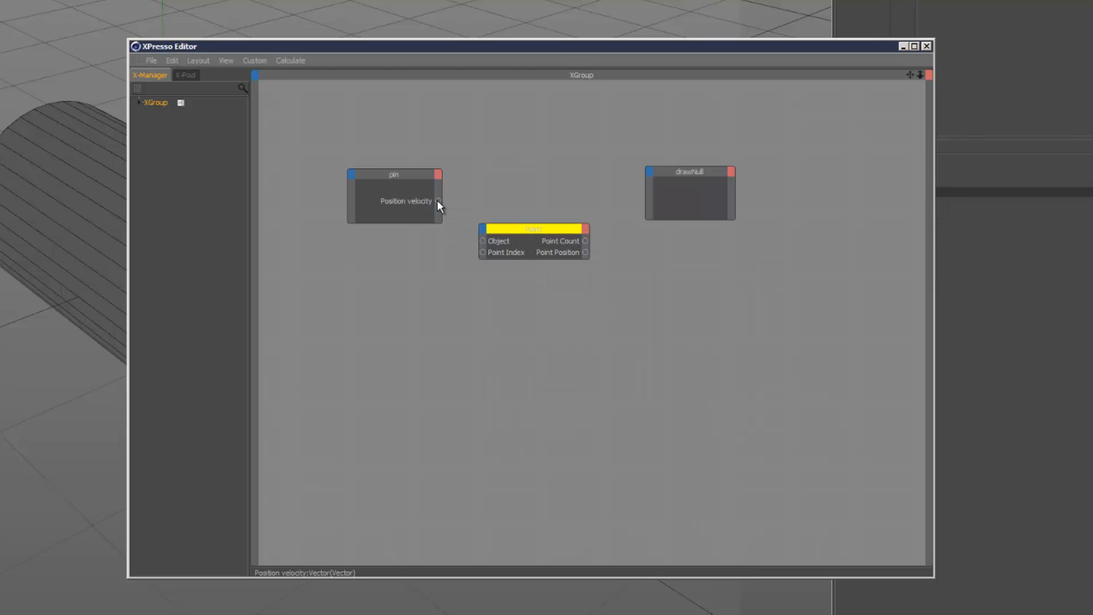
pyautogui.click(435, 180)
pyautogui.click(461, 233)
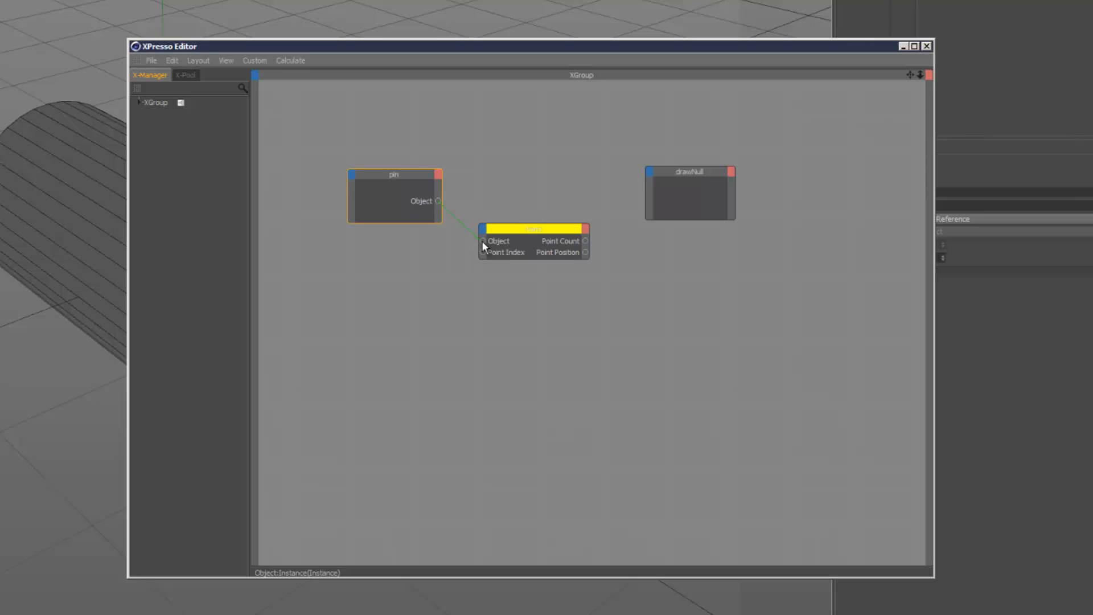
pyautogui.moveTo(482, 241); pyautogui.dragTo(483, 241)
pyautogui.click(518, 237)
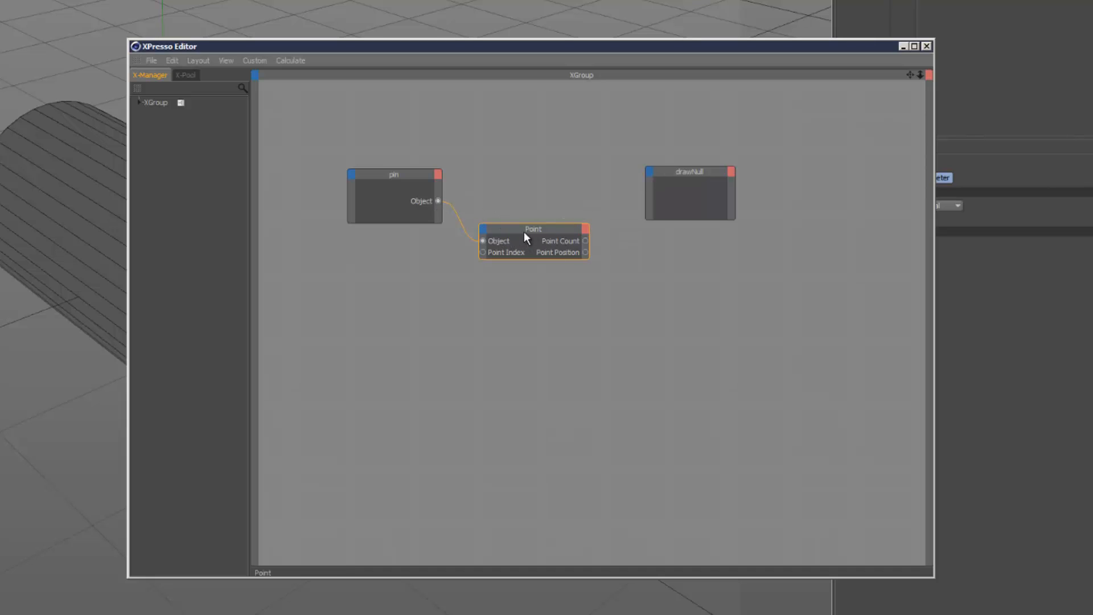
# Move the XPresso editor clear of the pin, add a Global Position input to drawNull, and connect Point Position to it
pyautogui.moveTo(437, 48); pyautogui.dragTo(427, 279)
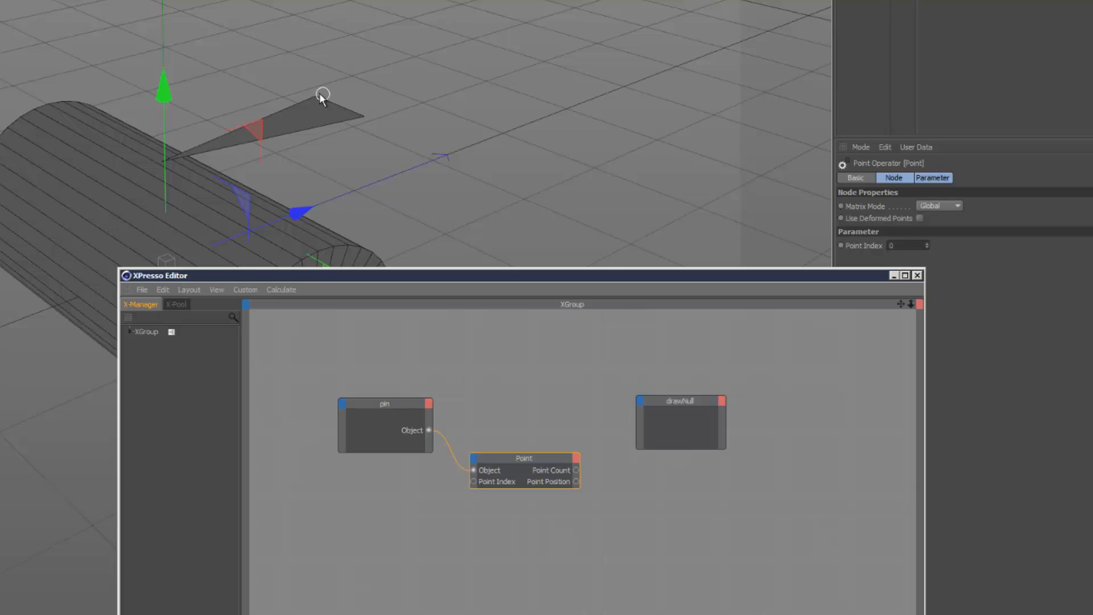
pyautogui.moveTo(444, 276); pyautogui.dragTo(329, 208)
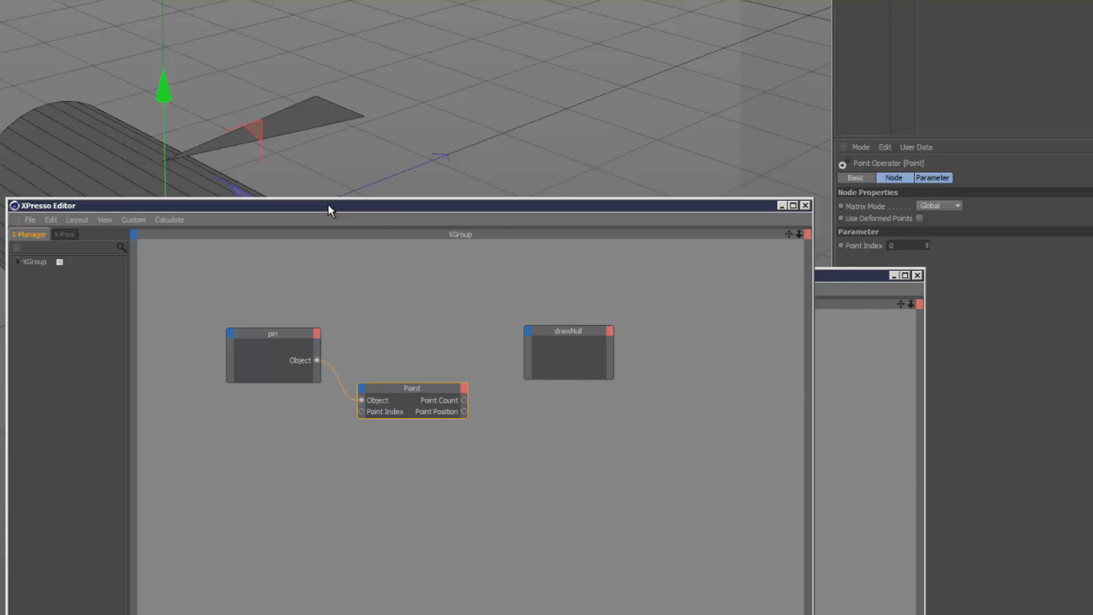
pyautogui.click(579, 329)
pyautogui.click(528, 331)
pyautogui.moveTo(548, 353)
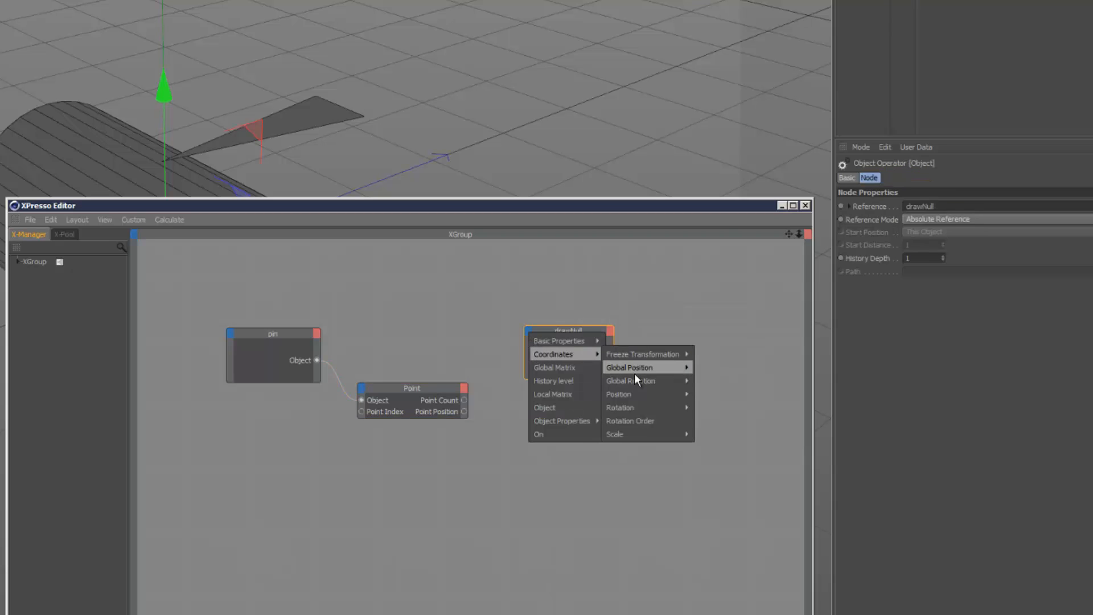
pyautogui.moveTo(637, 373)
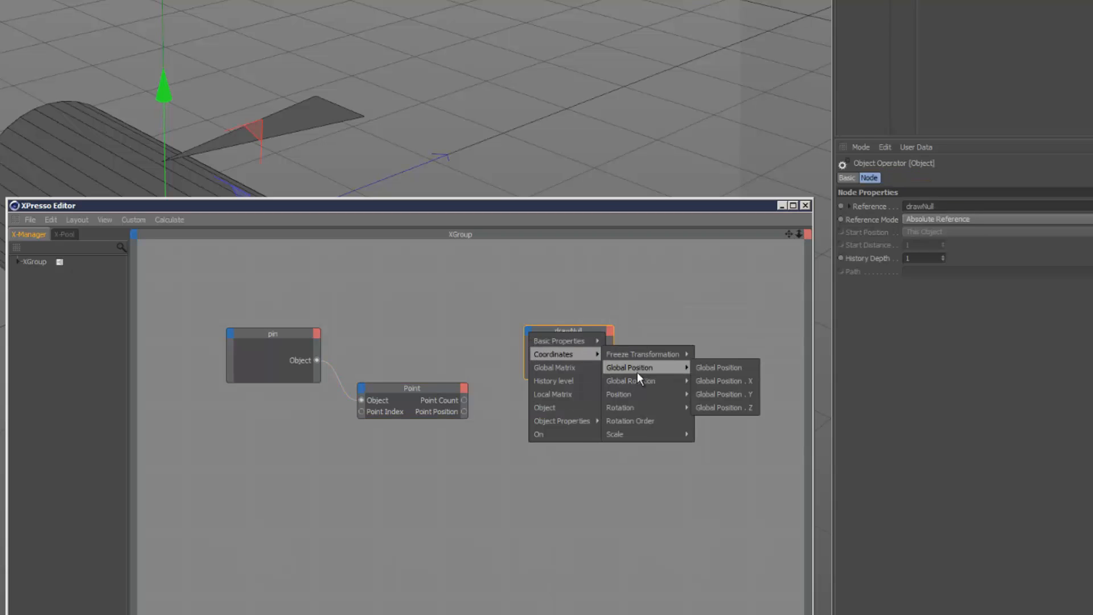
pyautogui.click(739, 367)
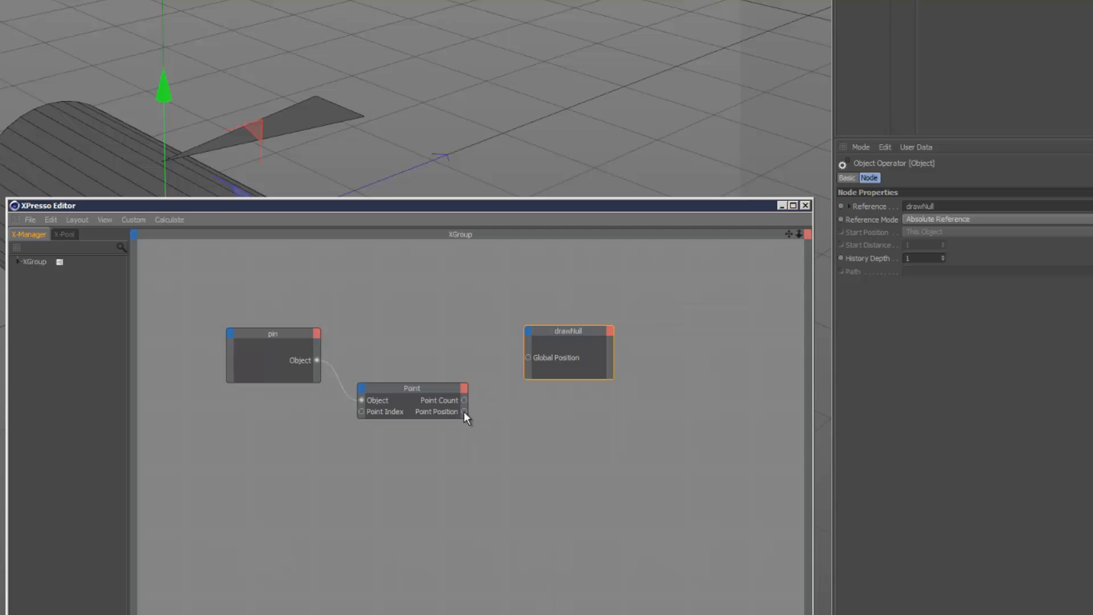
pyautogui.moveTo(528, 358); pyautogui.dragTo(528, 360)
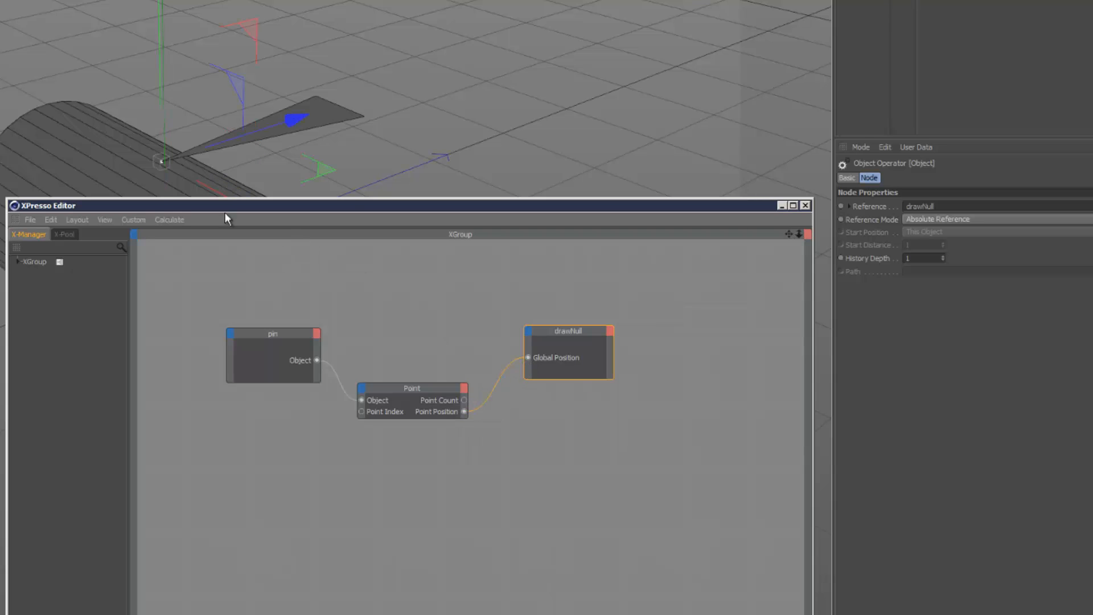
# Try point index values 1 and 2 on the Point node and return the index to 0
pyautogui.moveTo(173, 164); pyautogui.dragTo(260, 175)
pyautogui.click(409, 388)
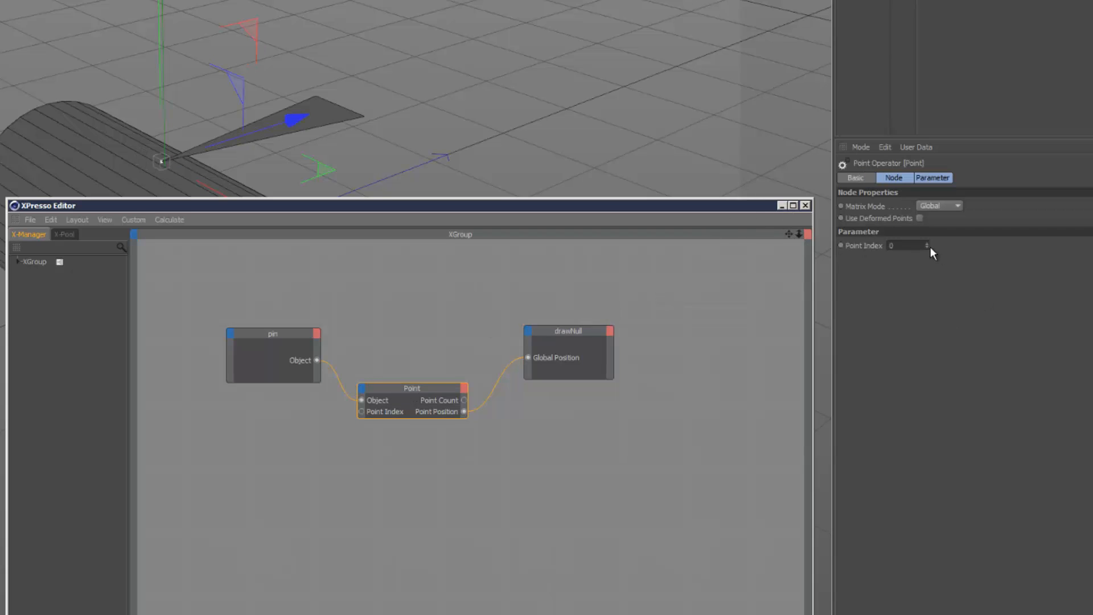
pyautogui.click(927, 244)
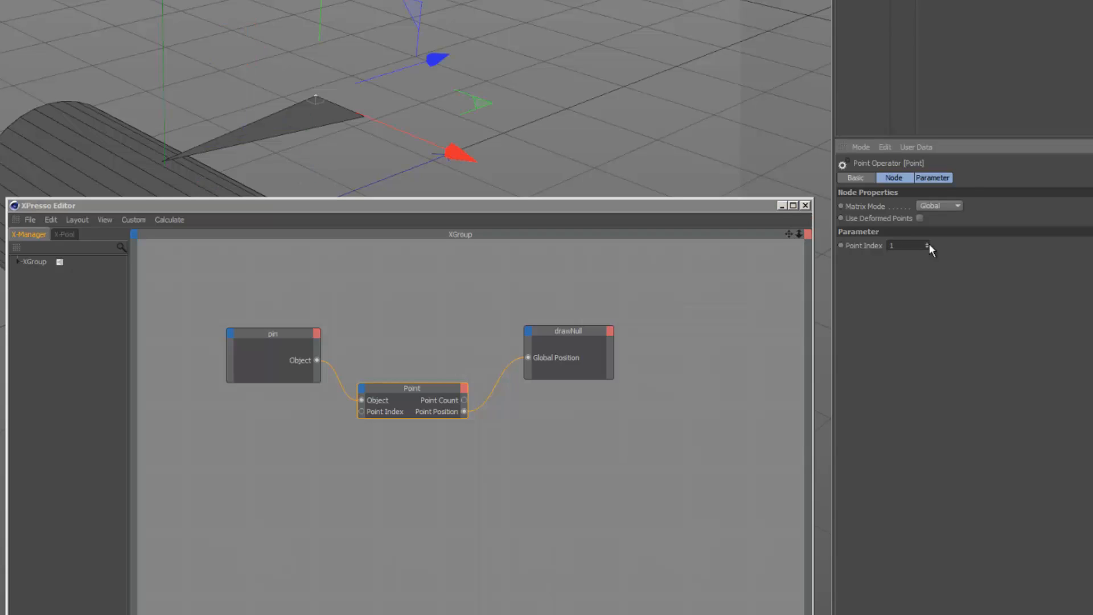
pyautogui.click(928, 244)
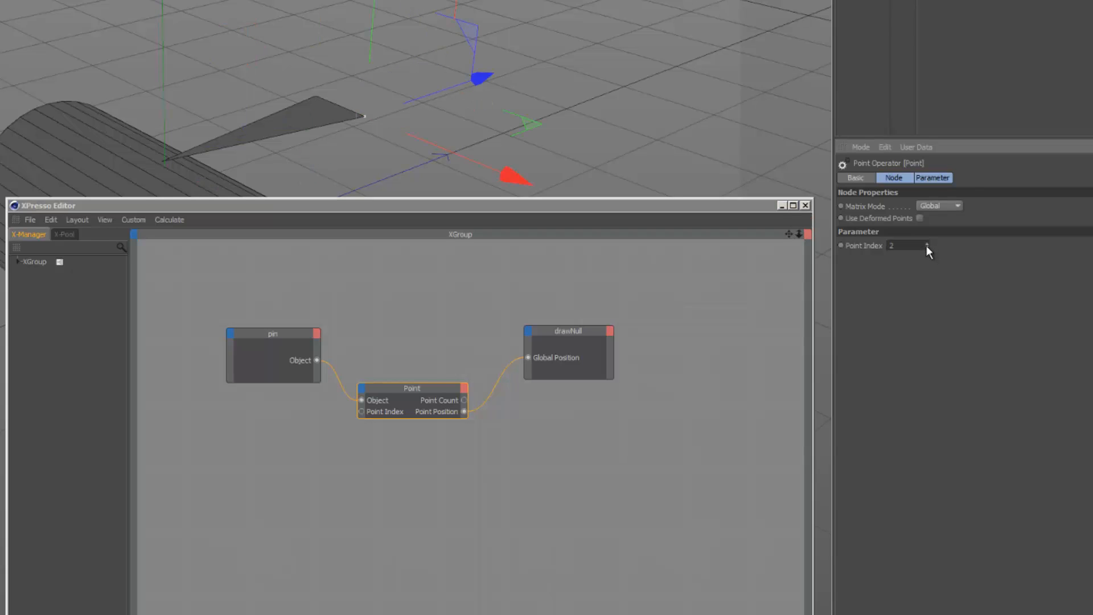
pyautogui.click(927, 248)
pyautogui.click(927, 248)
# Close the XPresso editor and set drawNull's display shape to Circle
pyautogui.click(805, 205)
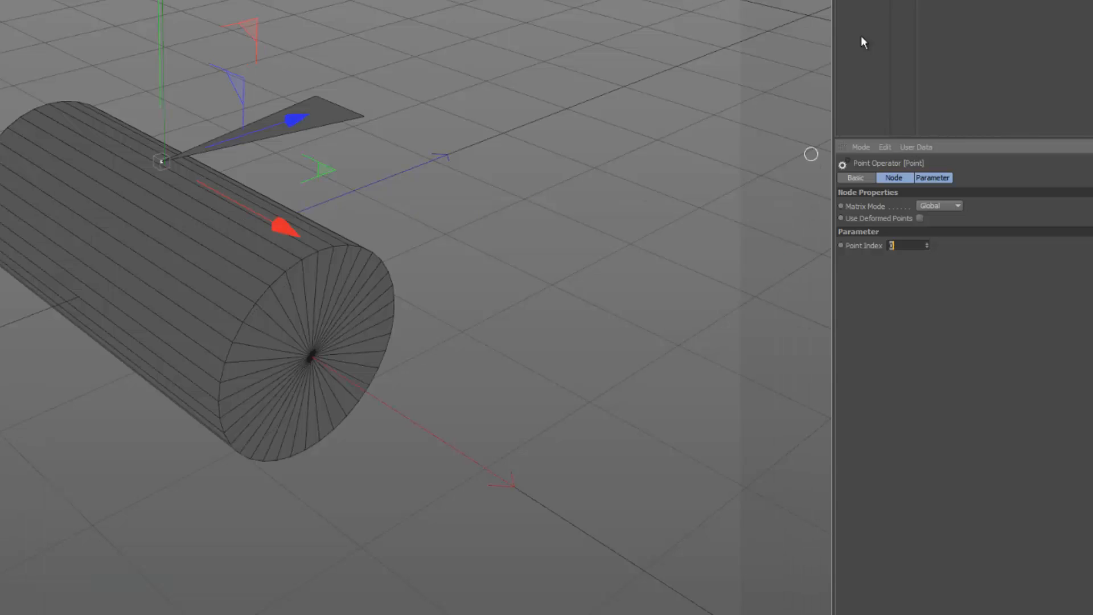
pyautogui.click(906, 178)
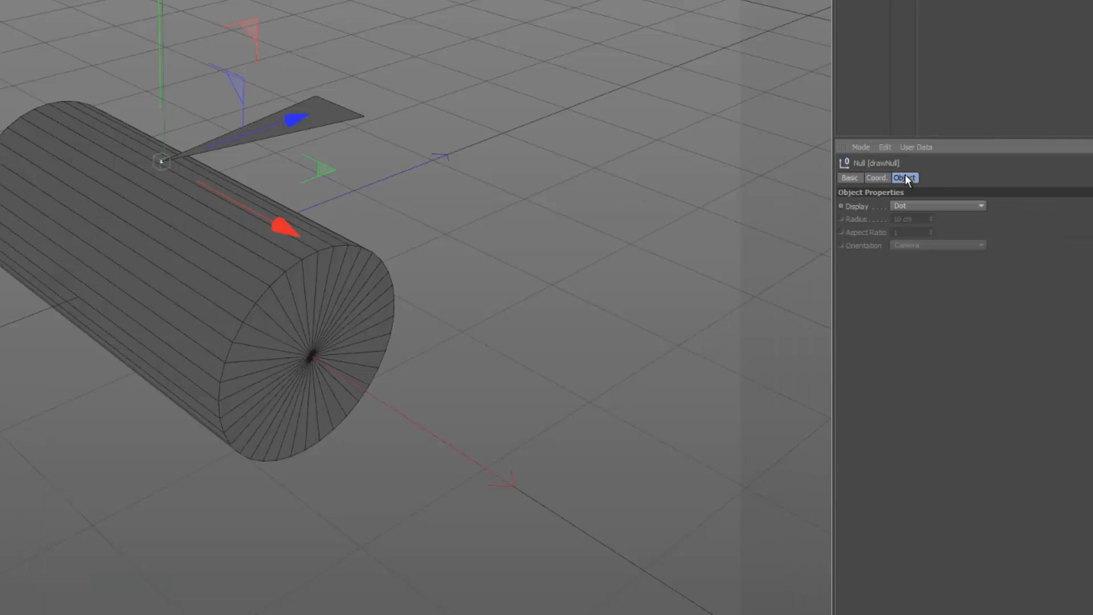
pyautogui.click(917, 204)
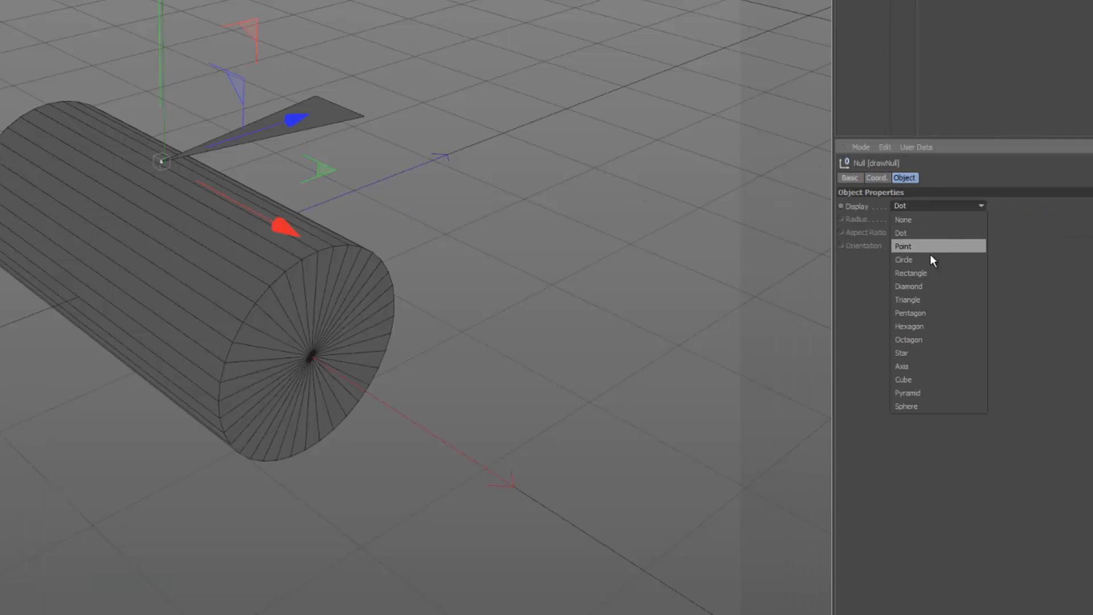
pyautogui.click(931, 254)
# Turn on Use Color for drawNull and set its display color to red
pyautogui.click(857, 177)
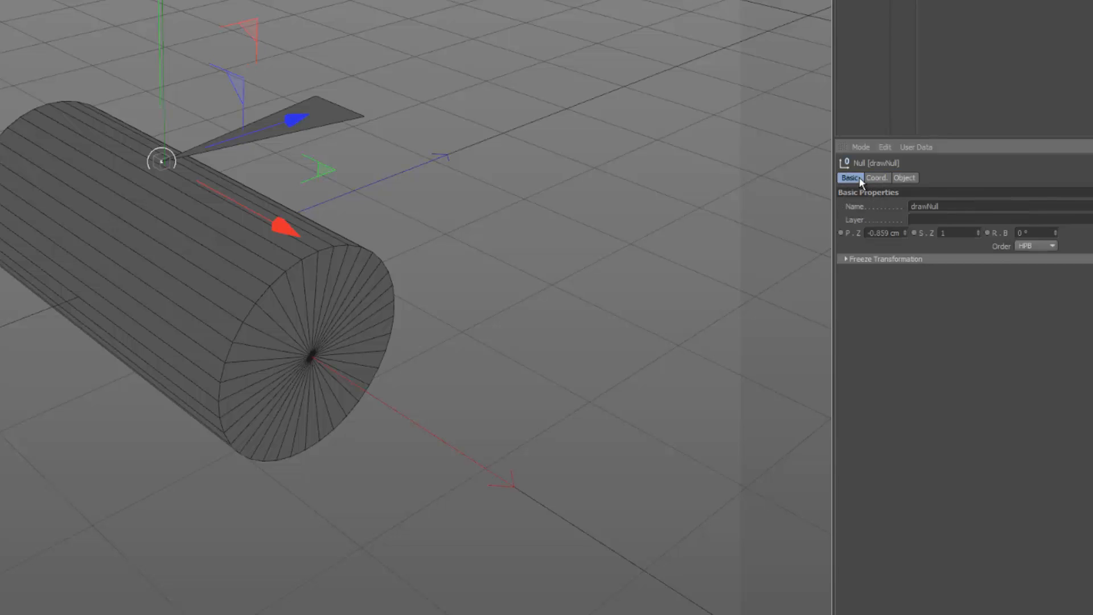
pyautogui.click(930, 257)
pyautogui.click(934, 292)
pyautogui.click(923, 270)
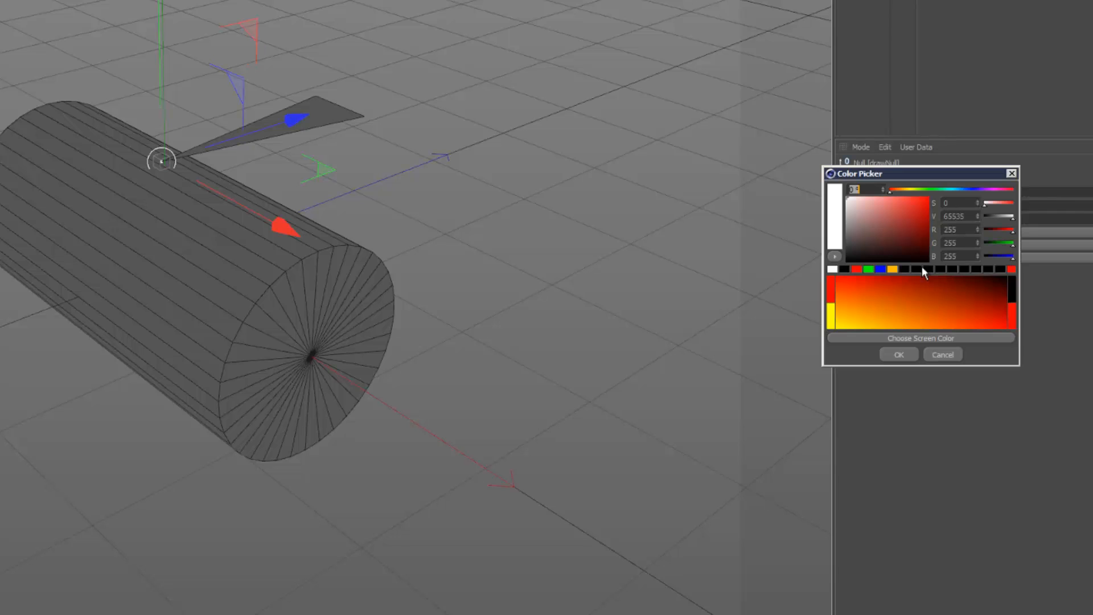
pyautogui.moveTo(921, 229); pyautogui.dragTo(953, 186)
pyautogui.click(910, 354)
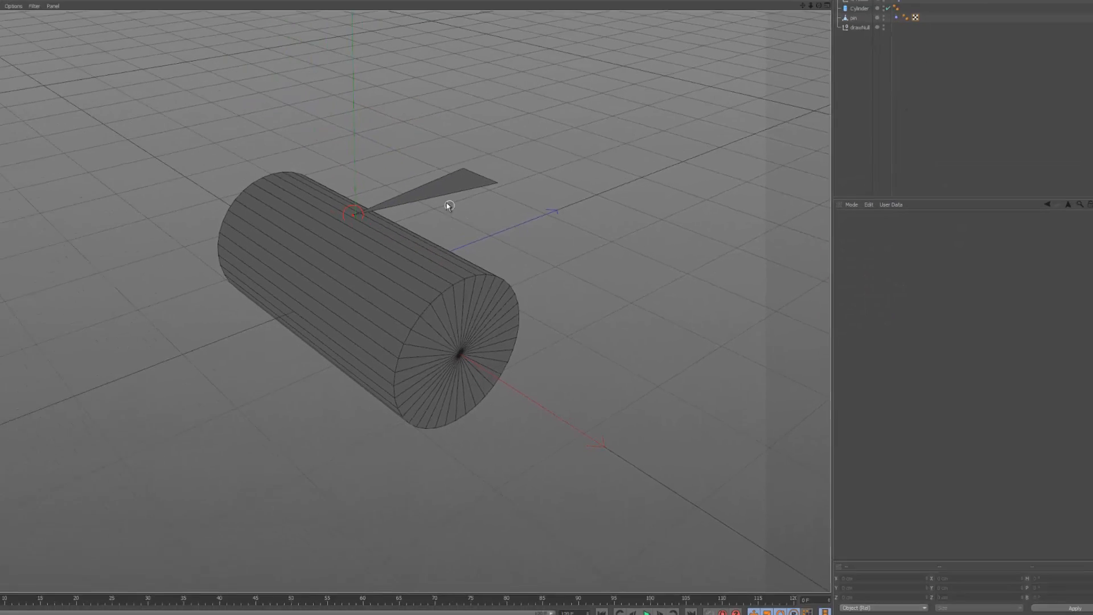
# Preview the animation and set the XPresso tag's expression priority to 1
pyautogui.click(646, 613)
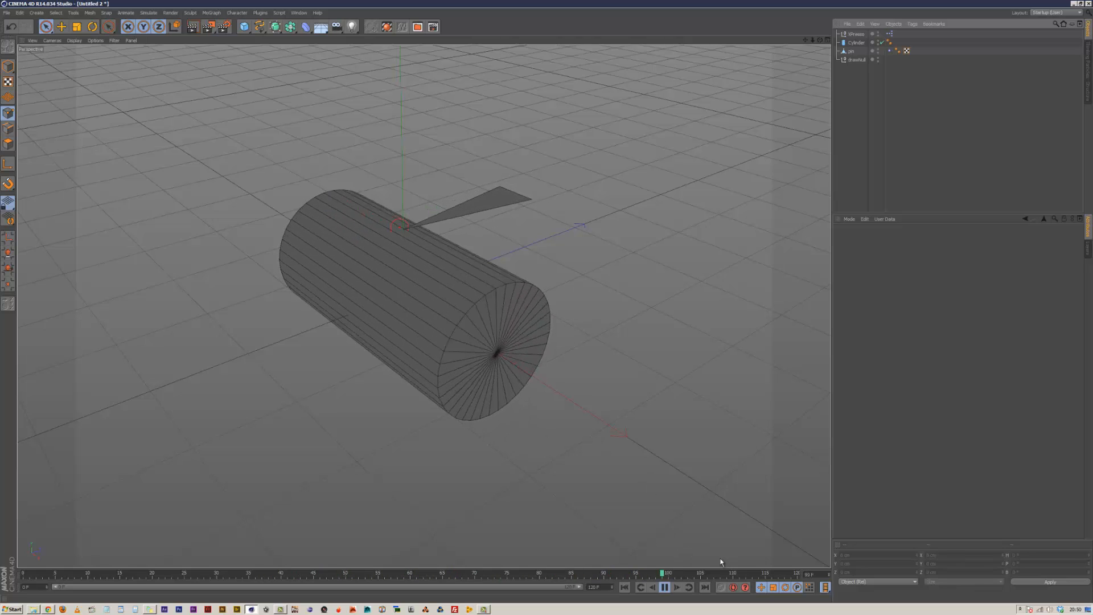
pyautogui.click(665, 587)
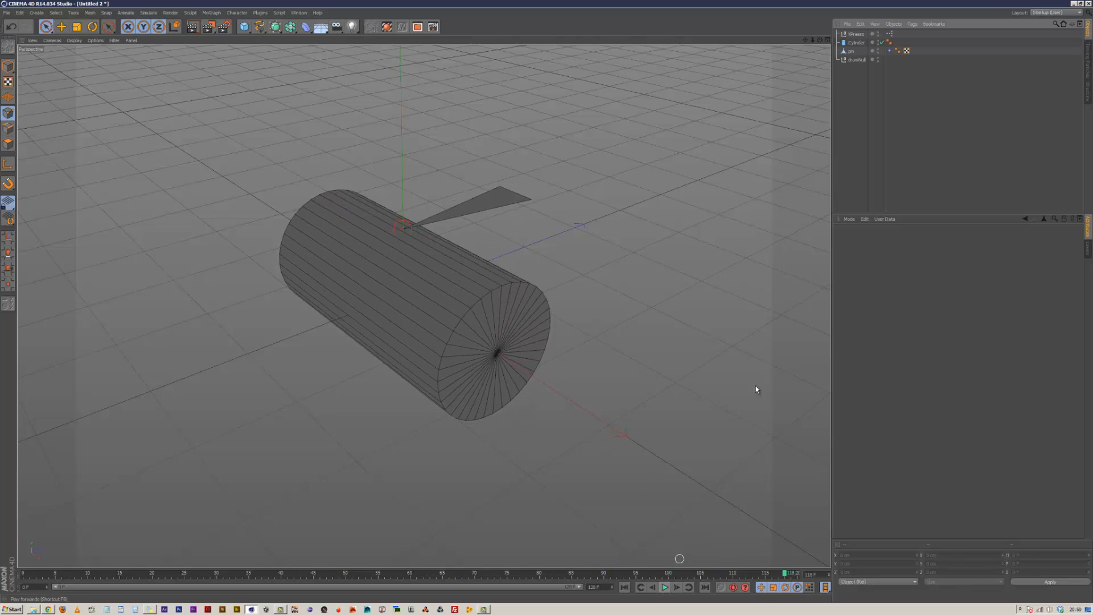
pyautogui.click(890, 34)
pyautogui.click(930, 265)
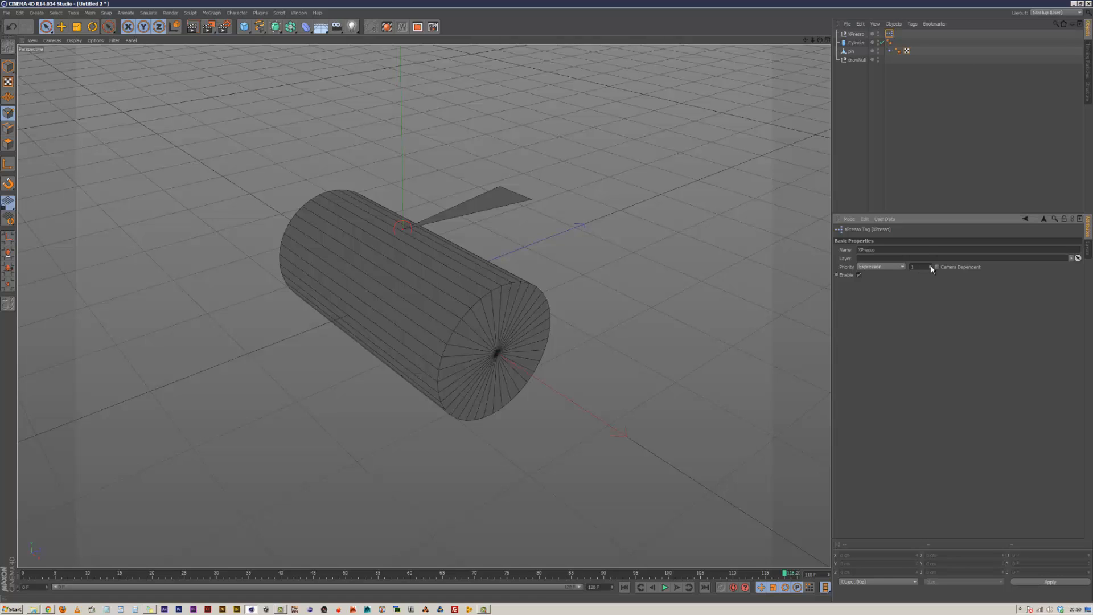
# Replay the animation from the first frame to check how drawNull follows the pin's tip
pyautogui.click(857, 59)
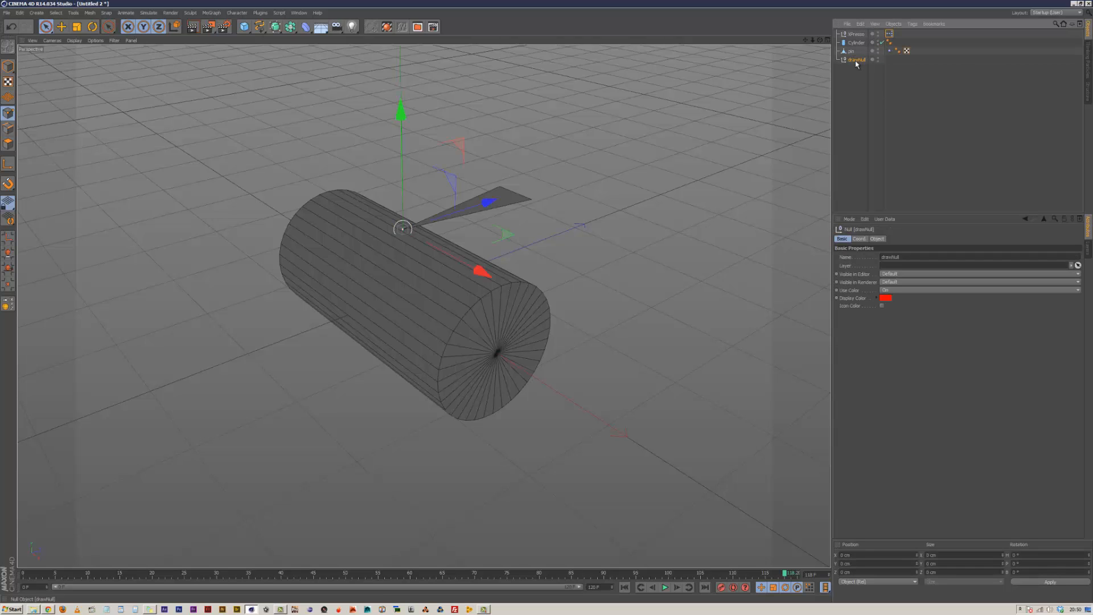
pyautogui.click(861, 67)
pyautogui.click(625, 587)
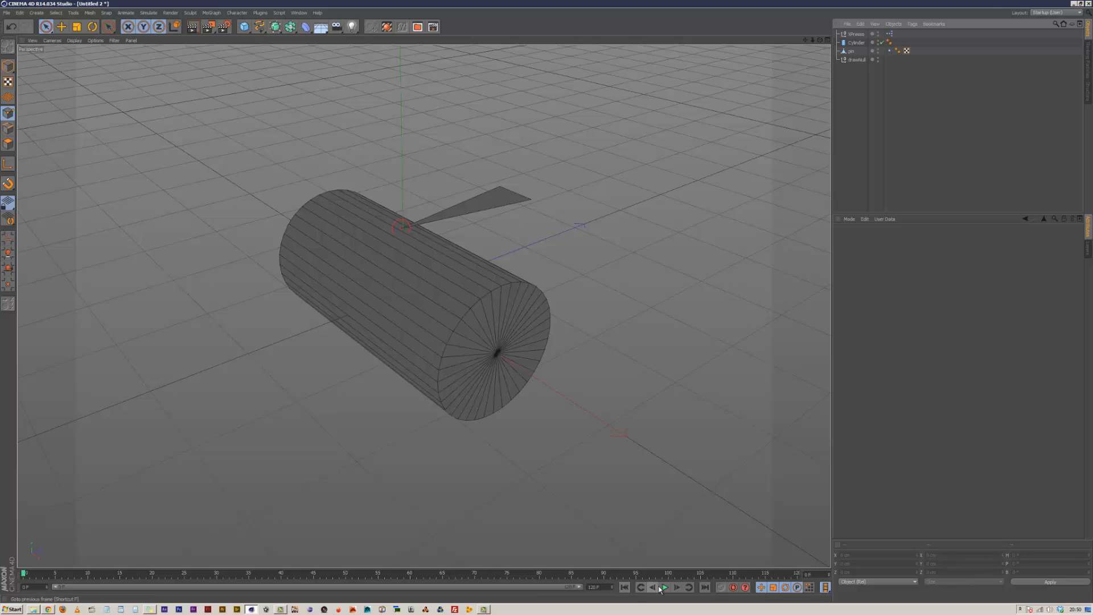
pyautogui.click(666, 588)
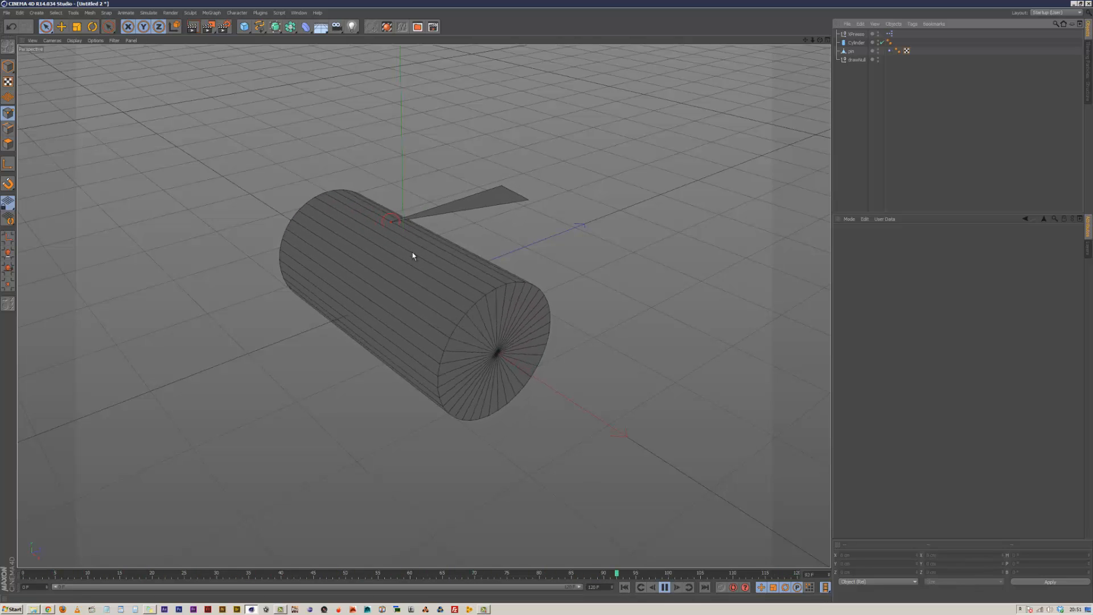
pyautogui.click(665, 588)
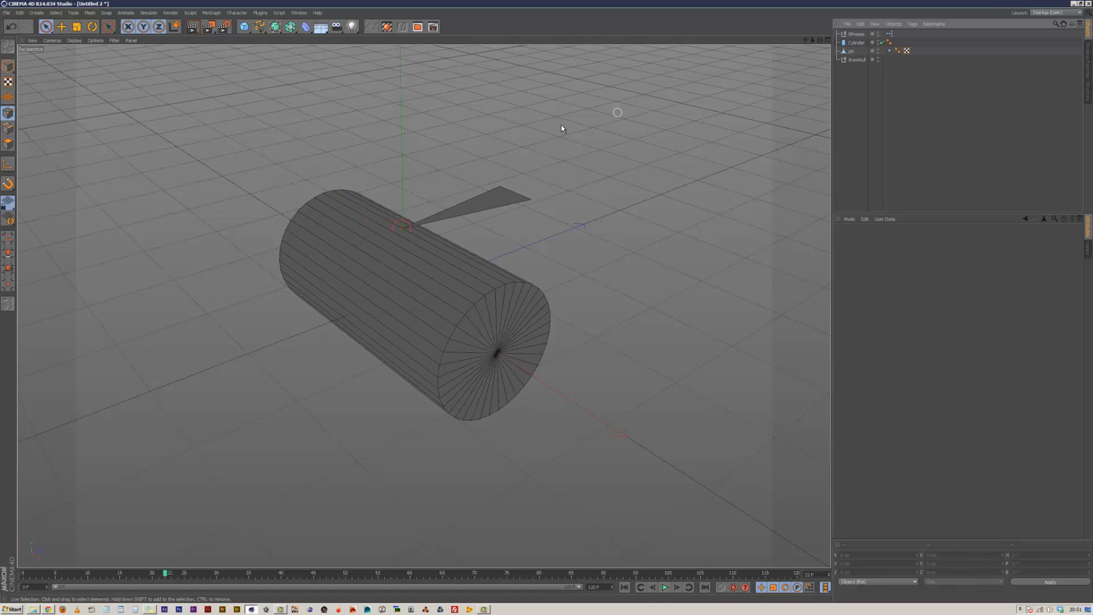
# Compare playback with the XPresso tag's priority at 0 and back at 1
pyautogui.click(889, 34)
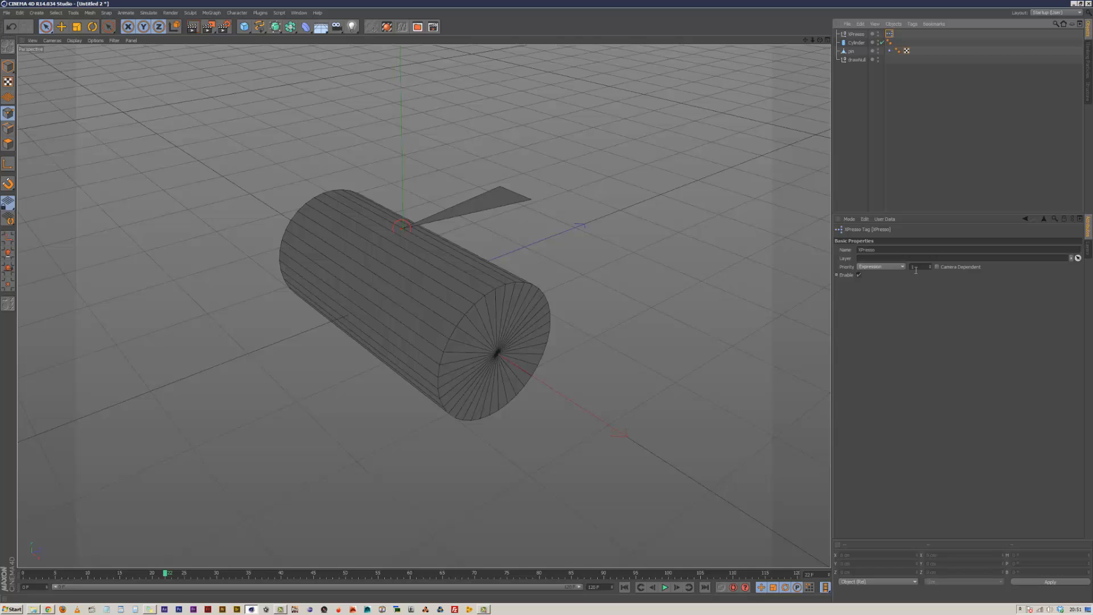
pyautogui.click(930, 265)
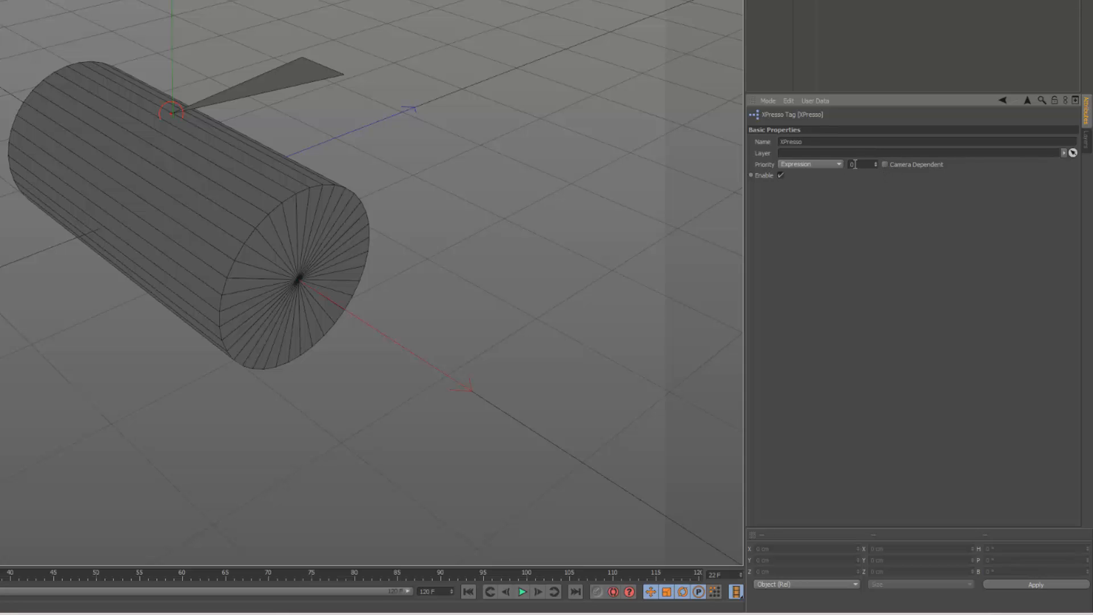
pyautogui.press('F8')
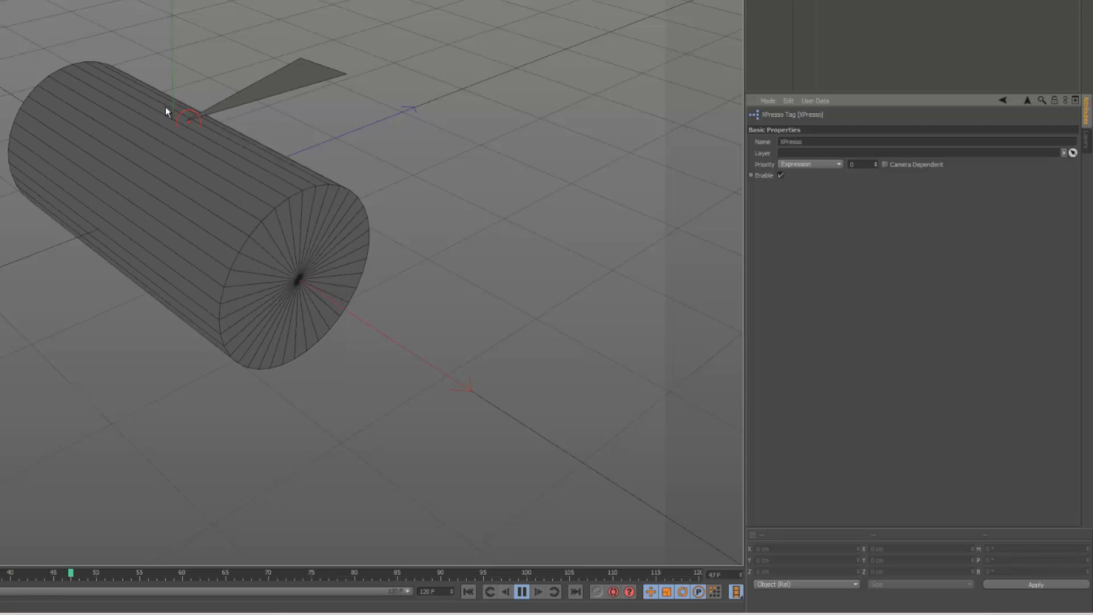
pyautogui.click(522, 591)
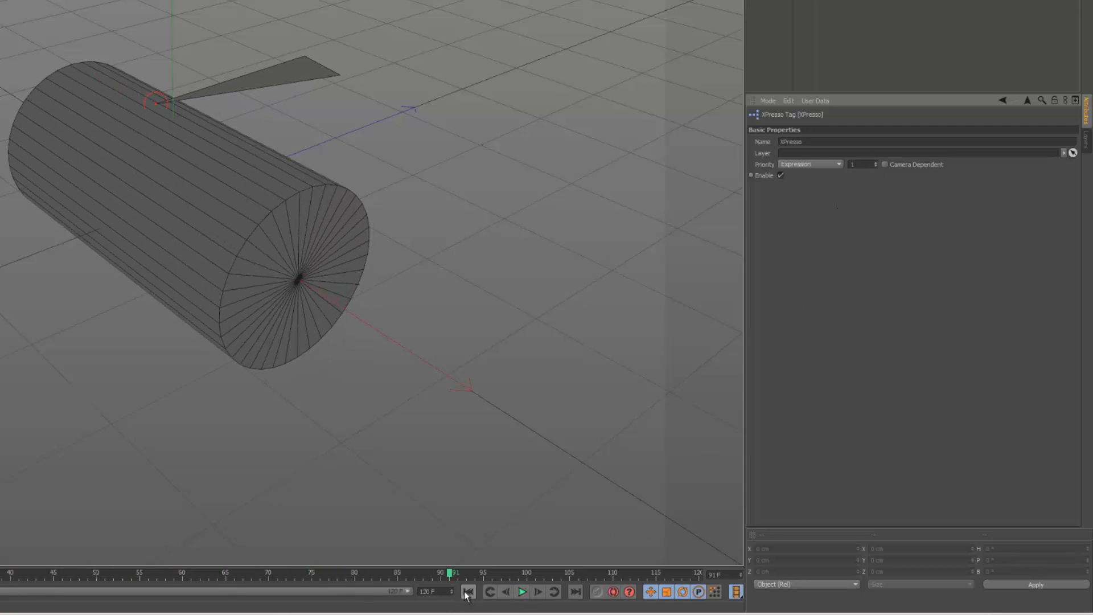
pyautogui.click(521, 592)
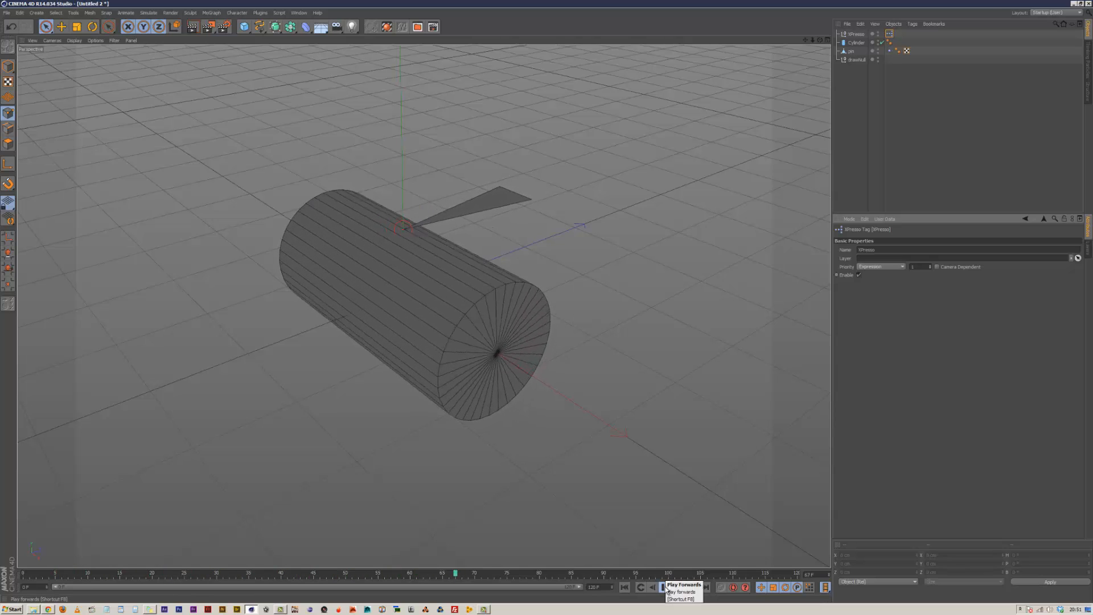
pyautogui.click(665, 587)
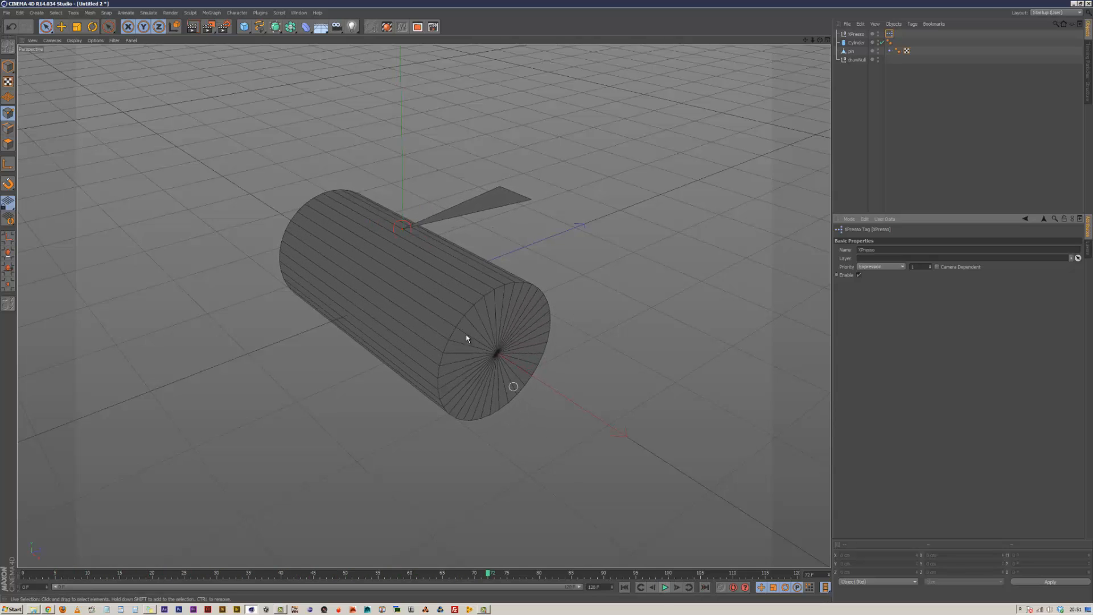
# Add a MoGraph Tracer object and assign drawNull as its Trace Link
pyautogui.click(211, 12)
pyautogui.click(219, 121)
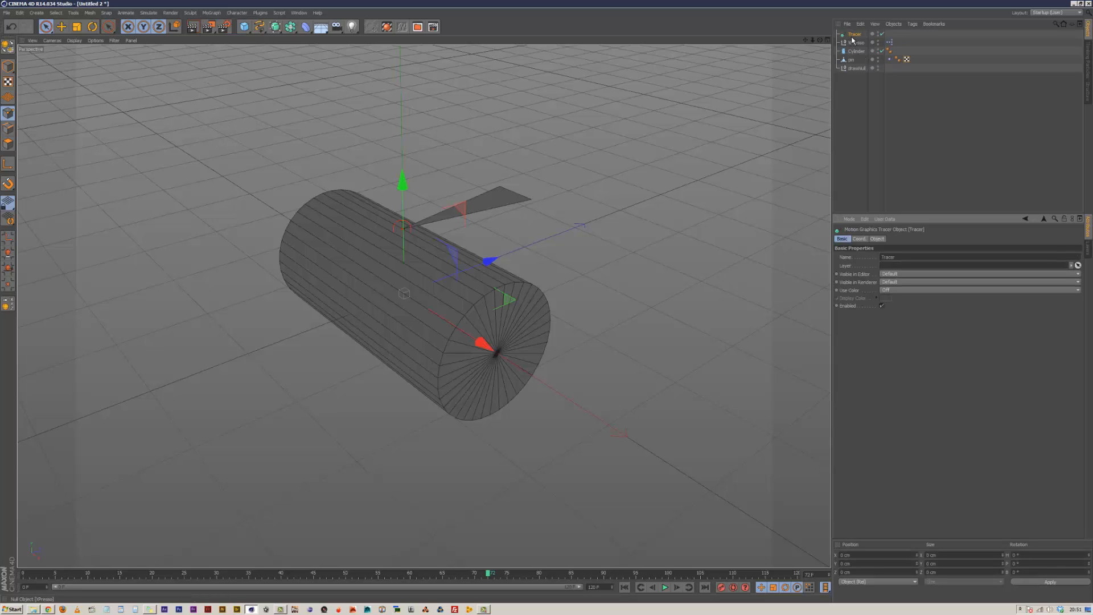
pyautogui.click(877, 239)
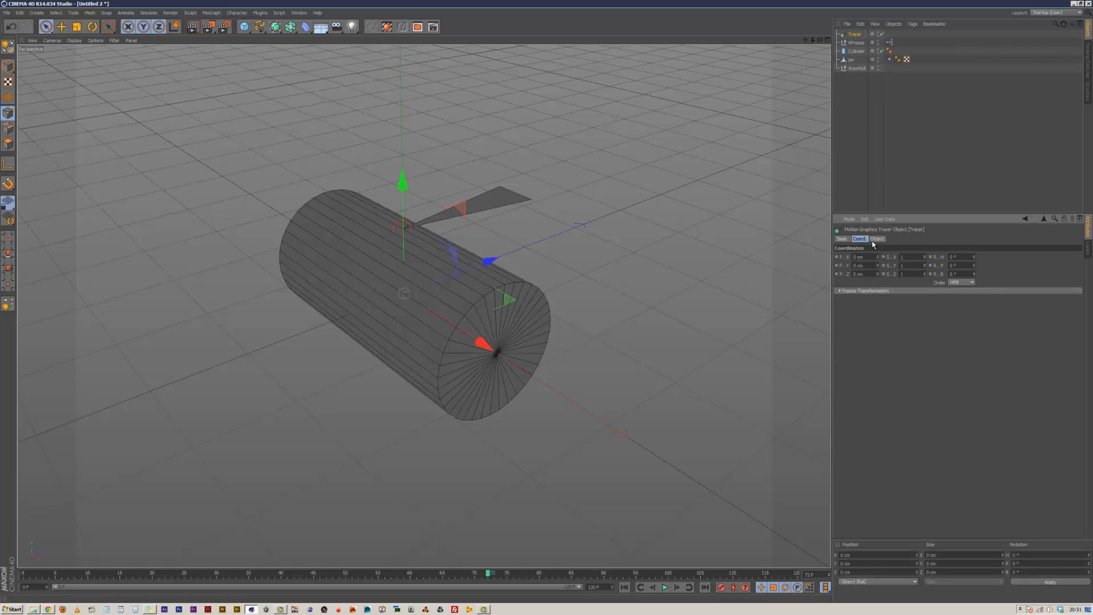
pyautogui.moveTo(857, 69); pyautogui.dragTo(891, 240)
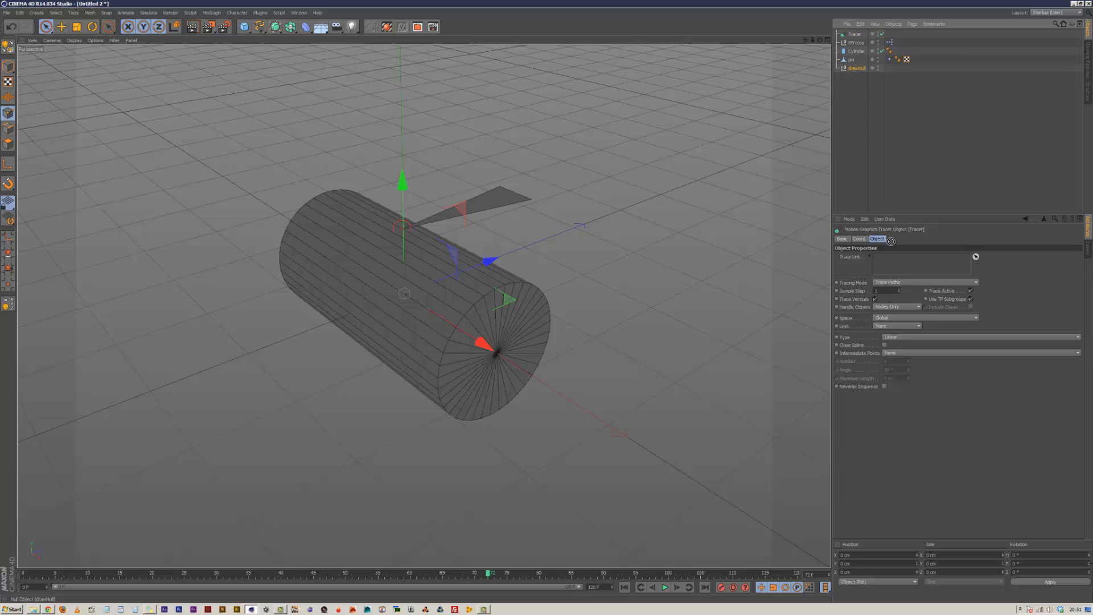
# Play the animation with the viewport's Axis filter turned off to examine the Tracer's path, then return to the first frame
pyautogui.click(625, 587)
pyautogui.click(664, 588)
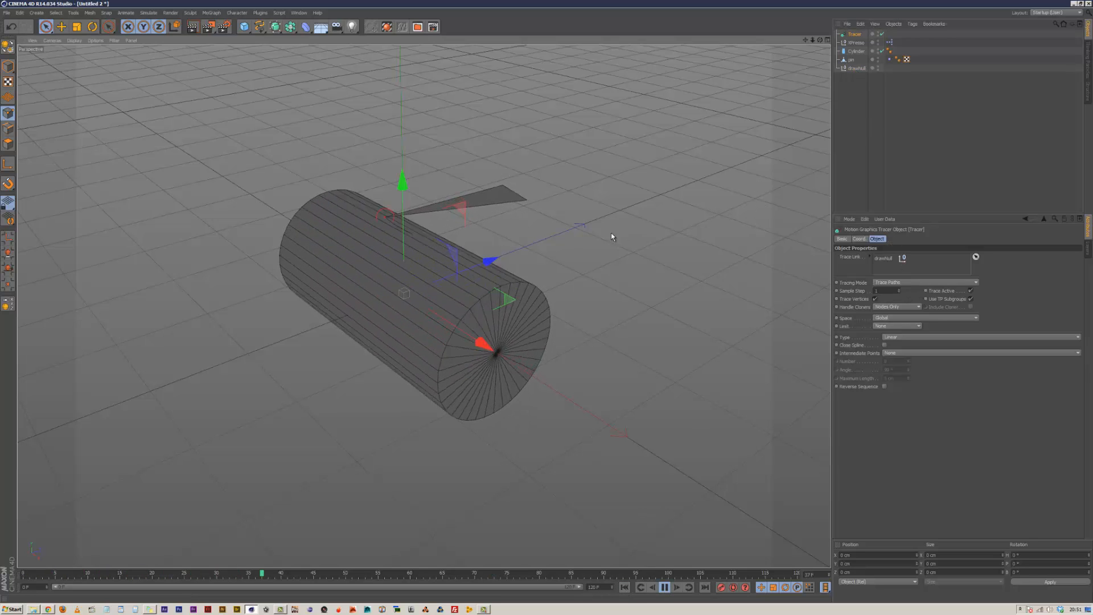
pyautogui.click(114, 41)
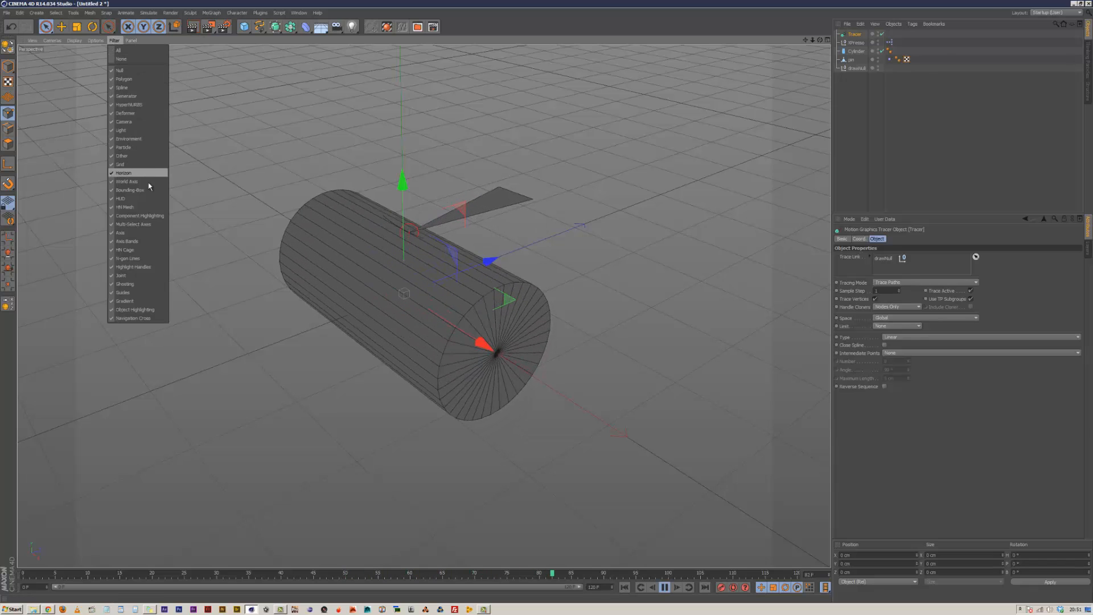
pyautogui.click(148, 182)
pyautogui.click(114, 41)
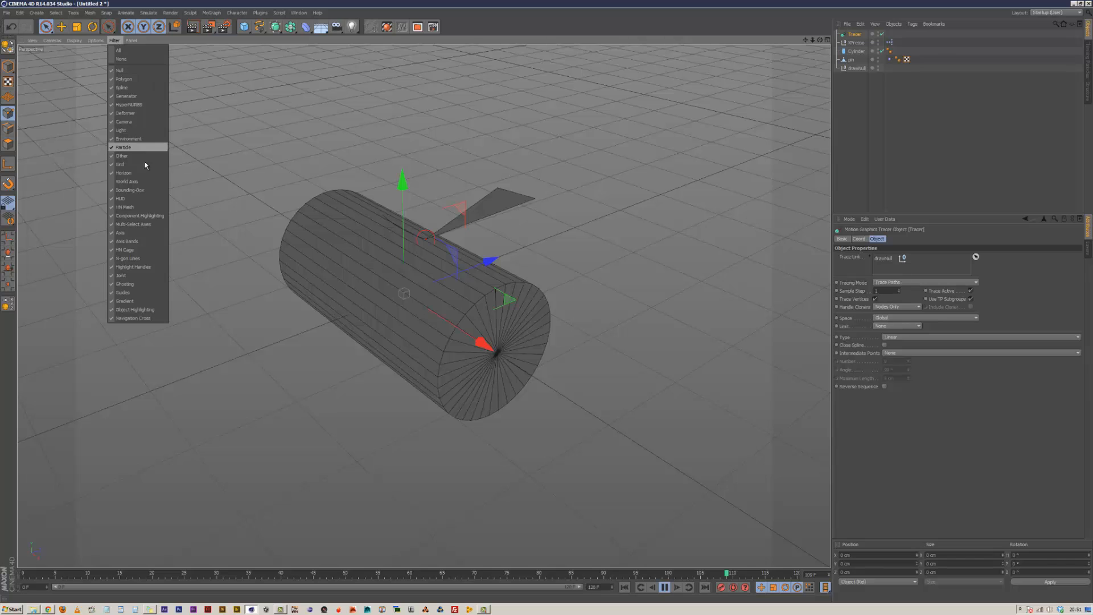
pyautogui.click(137, 181)
pyautogui.click(114, 40)
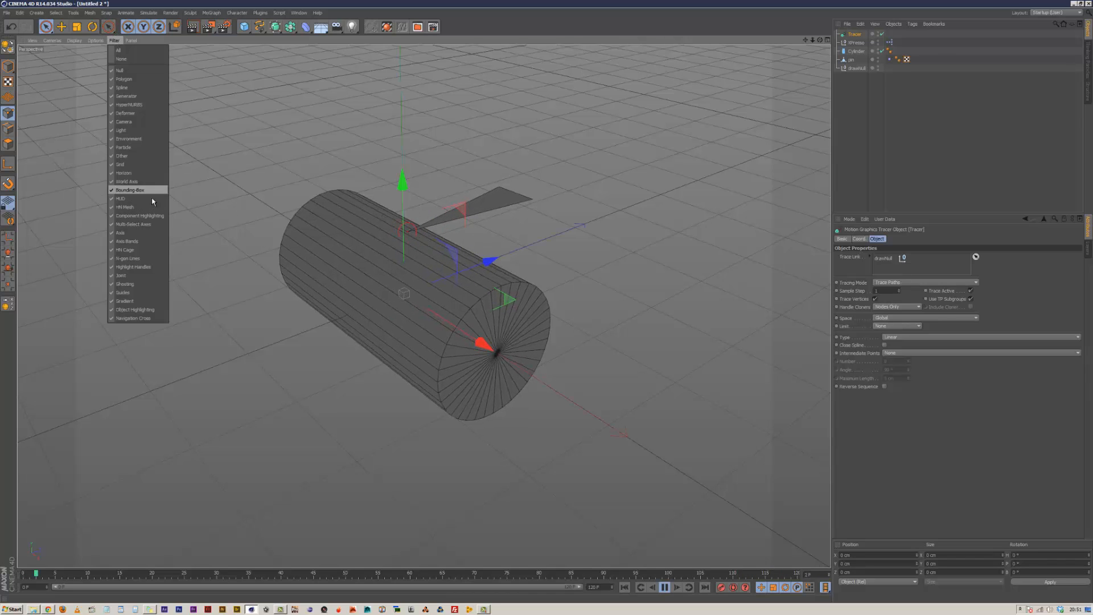
pyautogui.click(152, 233)
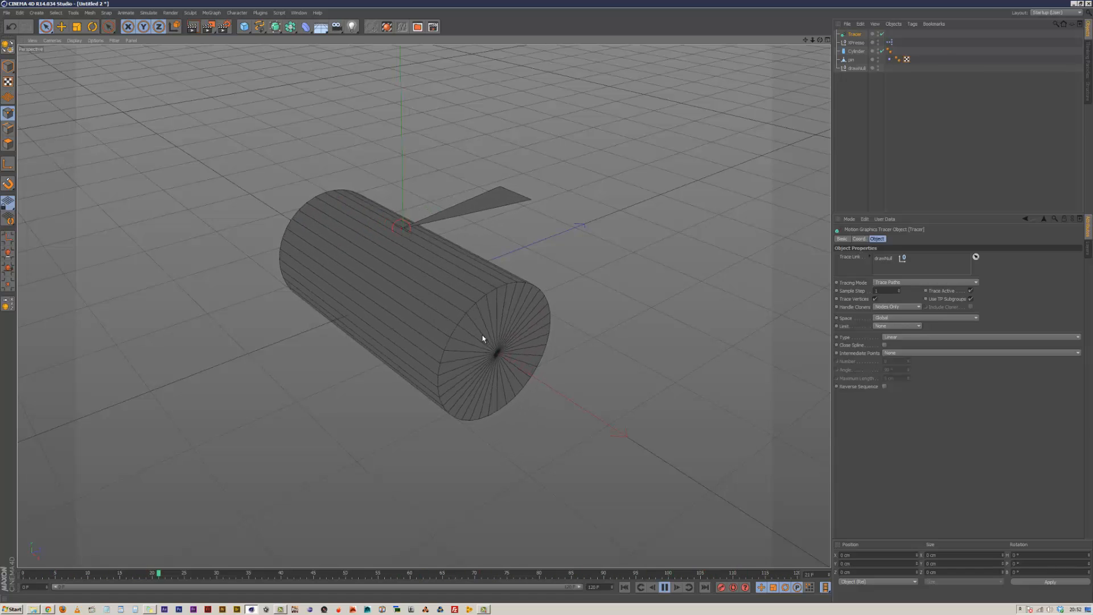
pyautogui.click(665, 588)
pyautogui.click(624, 587)
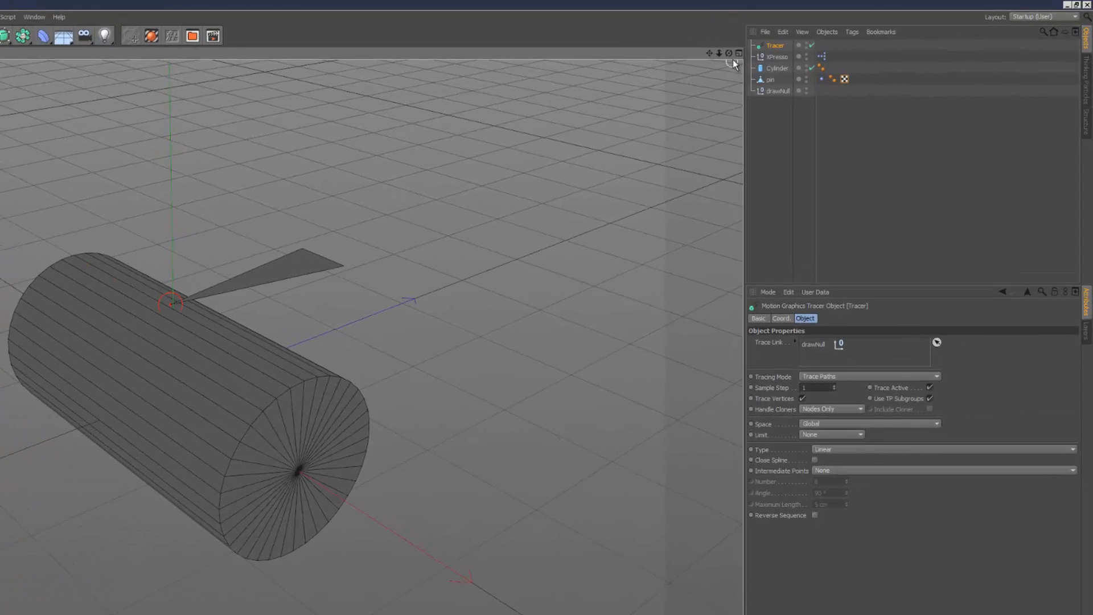
# Show all four views, enlarge the Top view around the pin's tip, and choose 3D Snapping in Model mode
pyautogui.click(738, 54)
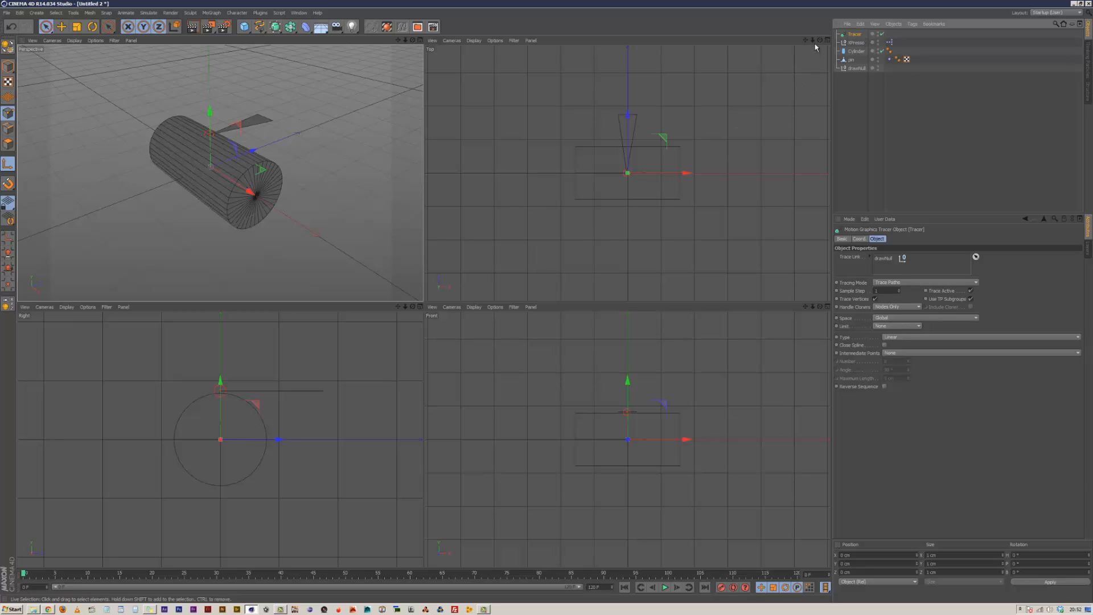
pyautogui.moveTo(813, 40); pyautogui.dragTo(544, 306)
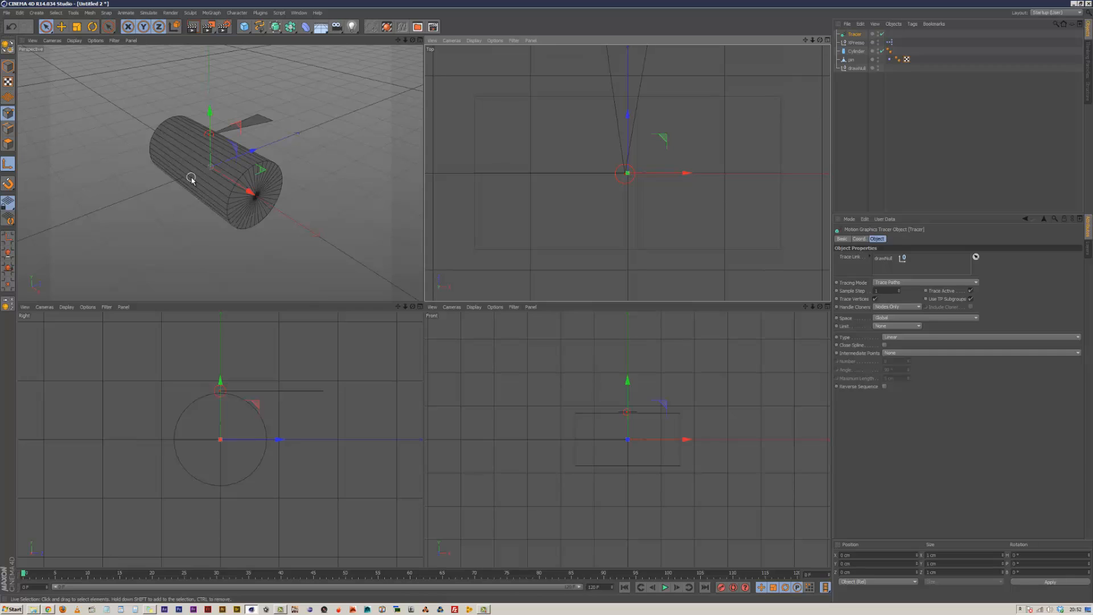
pyautogui.click(8, 67)
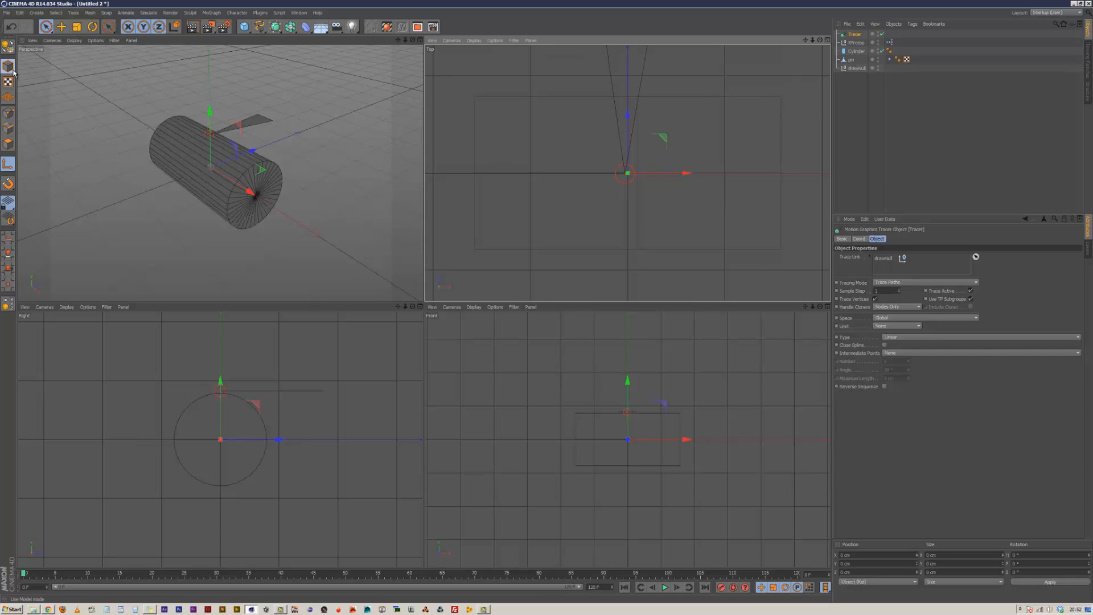
pyautogui.click(8, 183)
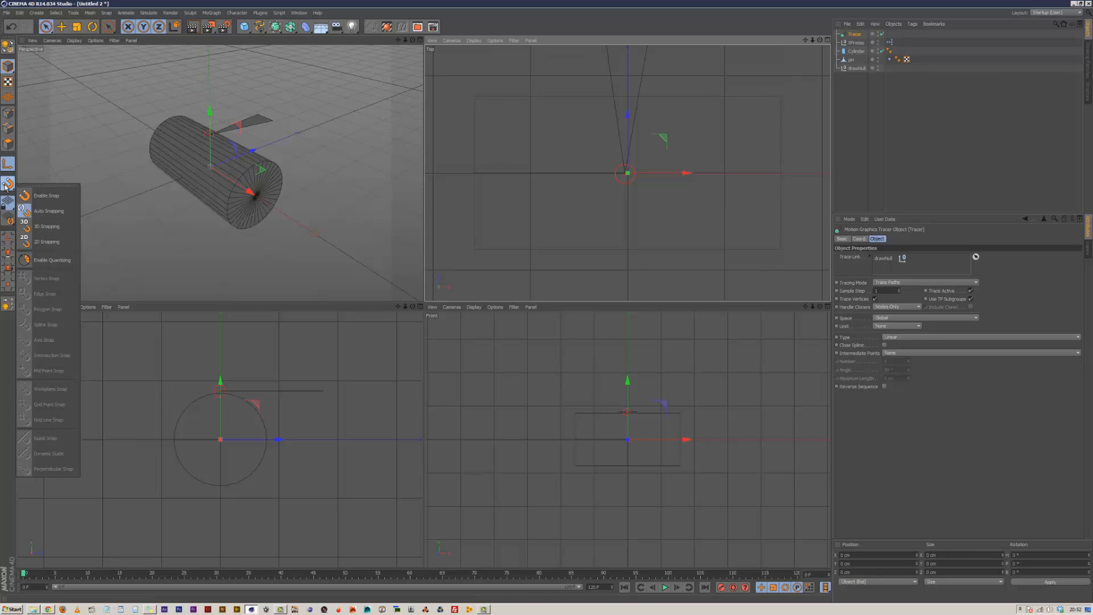
pyautogui.click(34, 226)
pyautogui.click(10, 184)
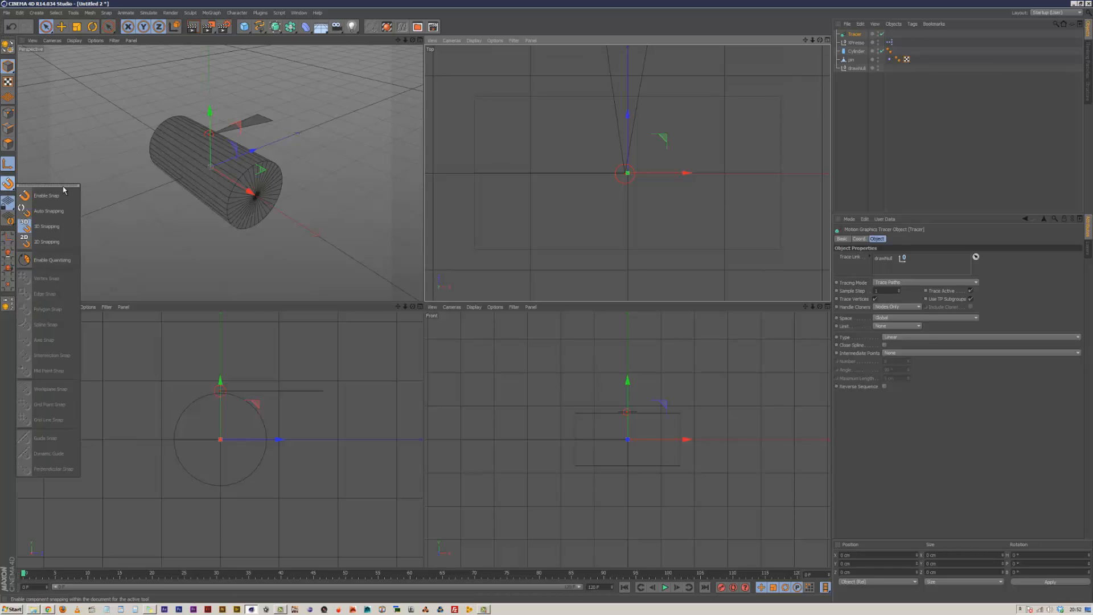
pyautogui.click(49, 228)
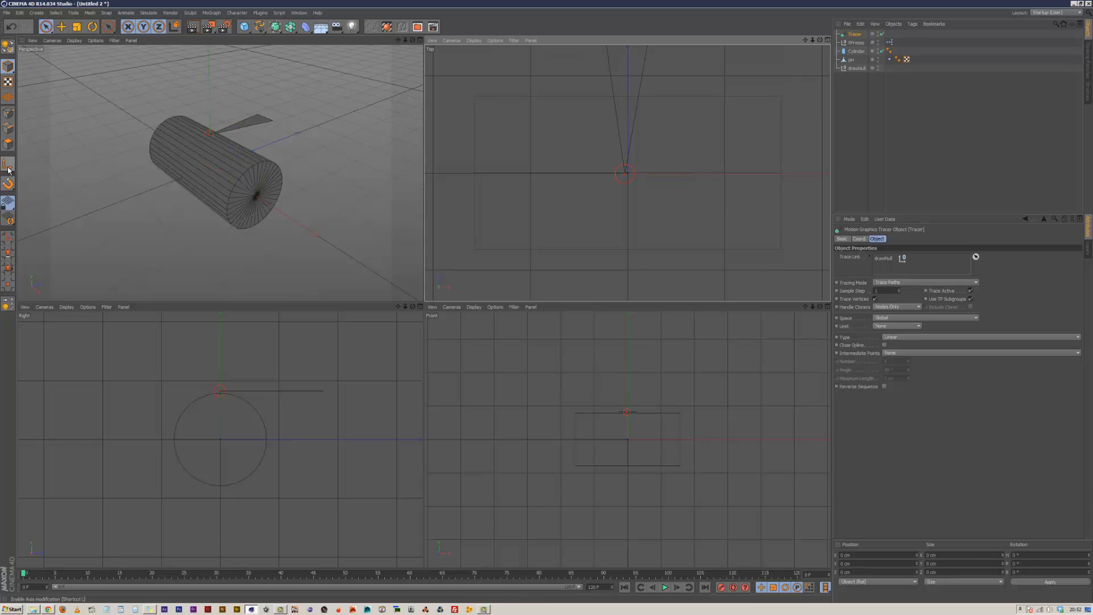
# Enable snapping with Axis Snap turned on and Vertex Snap turned off
pyautogui.click(13, 186)
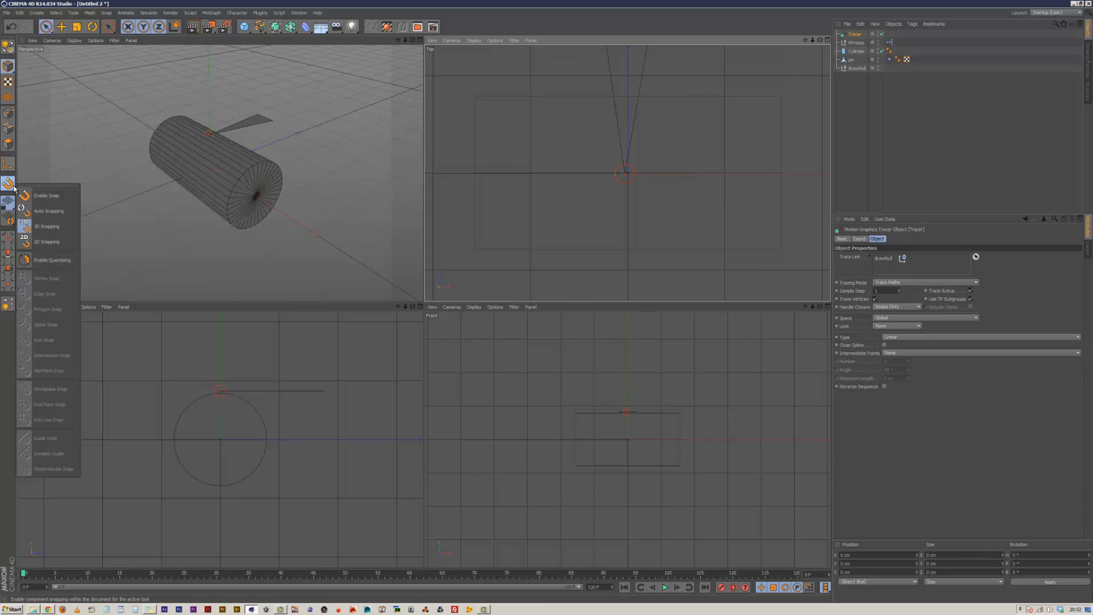
pyautogui.click(55, 197)
pyautogui.click(8, 184)
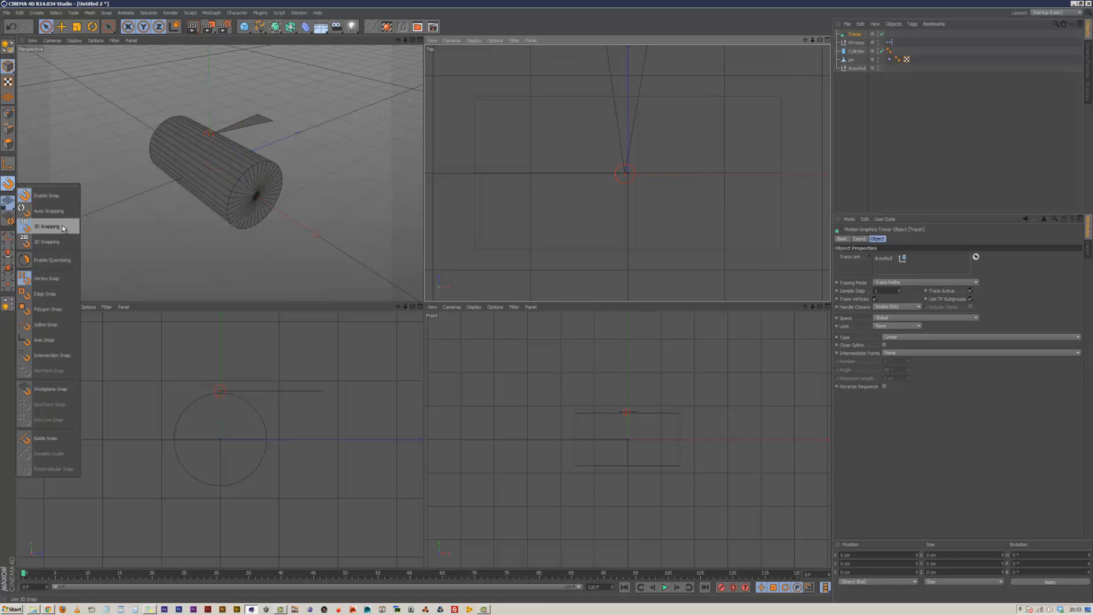
pyautogui.click(61, 341)
pyautogui.click(8, 183)
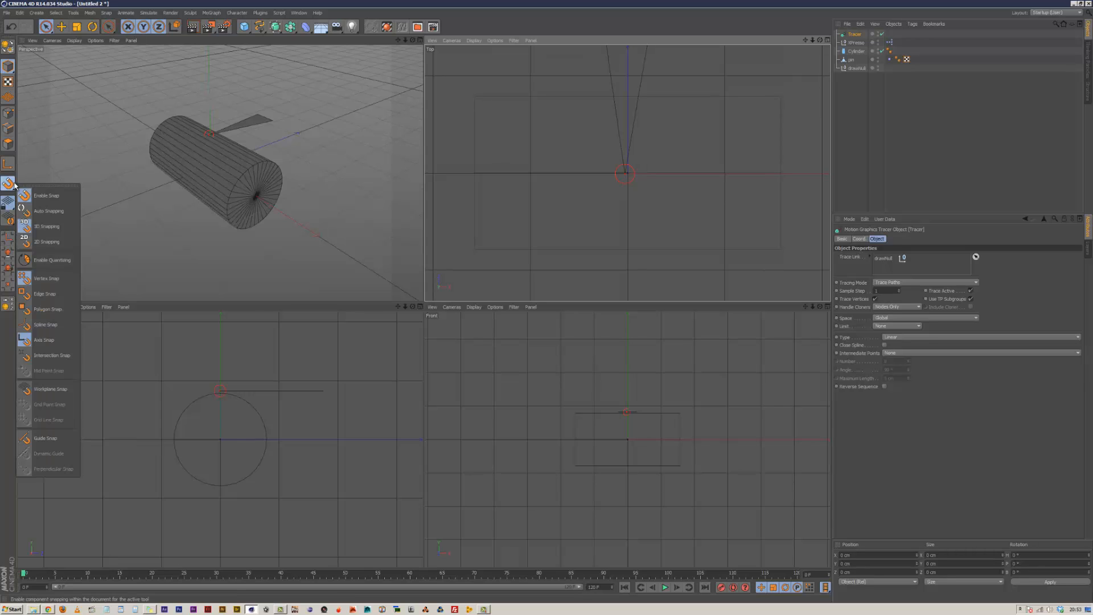
pyautogui.click(59, 279)
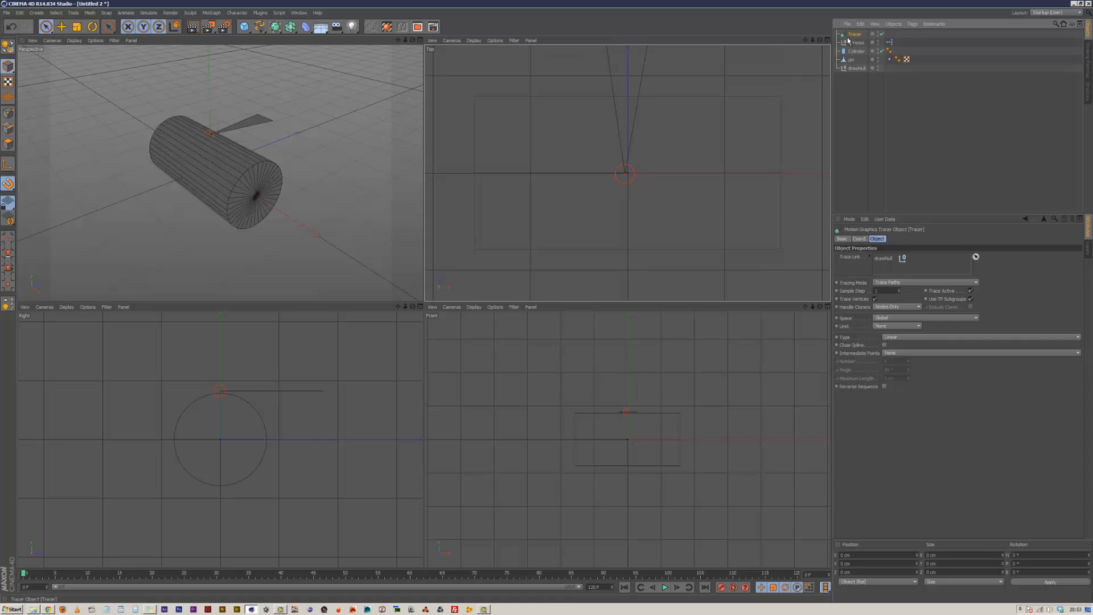
# Enable axis modification, try to snap the Tracer's axis at the pin's tip in the Top view, and undo the last move
pyautogui.click(4, 164)
pyautogui.moveTo(244, 189); pyautogui.dragTo(276, 201)
pyautogui.moveTo(789, 175); pyautogui.dragTo(682, 177)
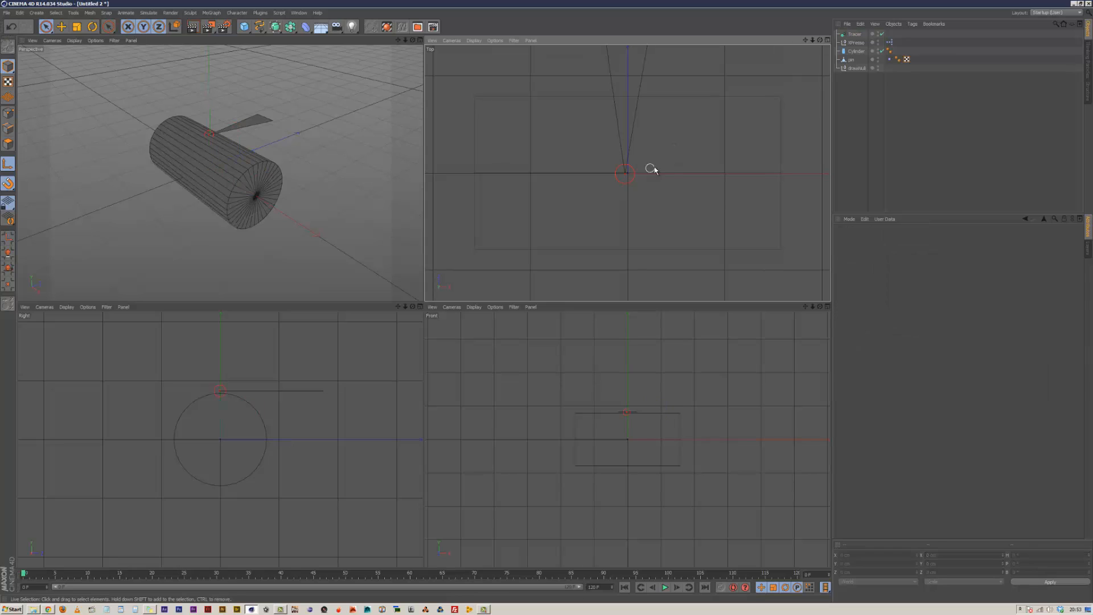
pyautogui.press('e')
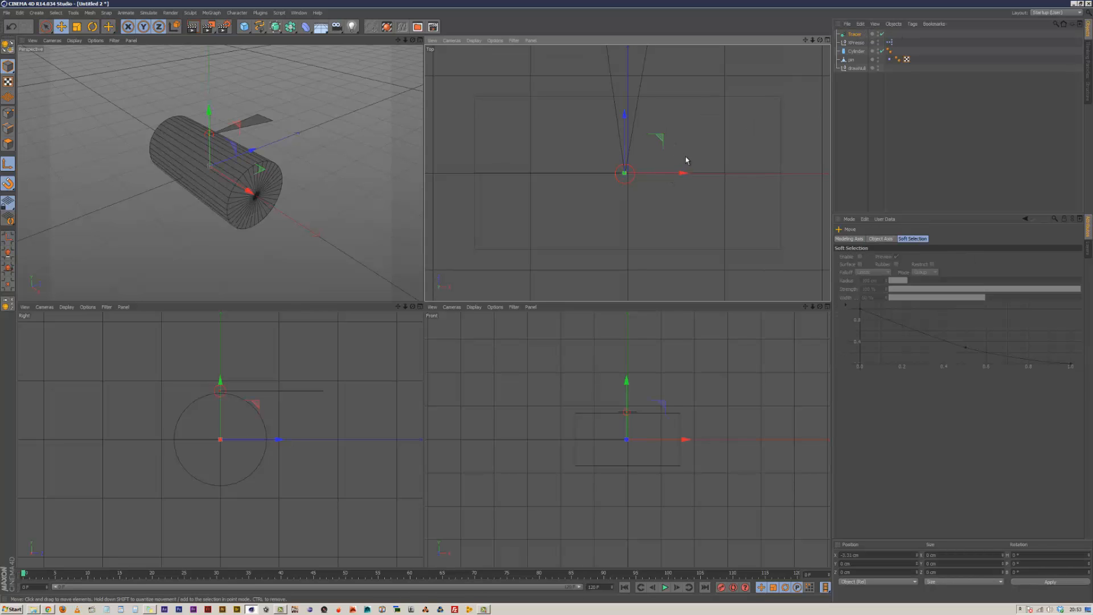
pyautogui.moveTo(686, 163); pyautogui.dragTo(625, 174)
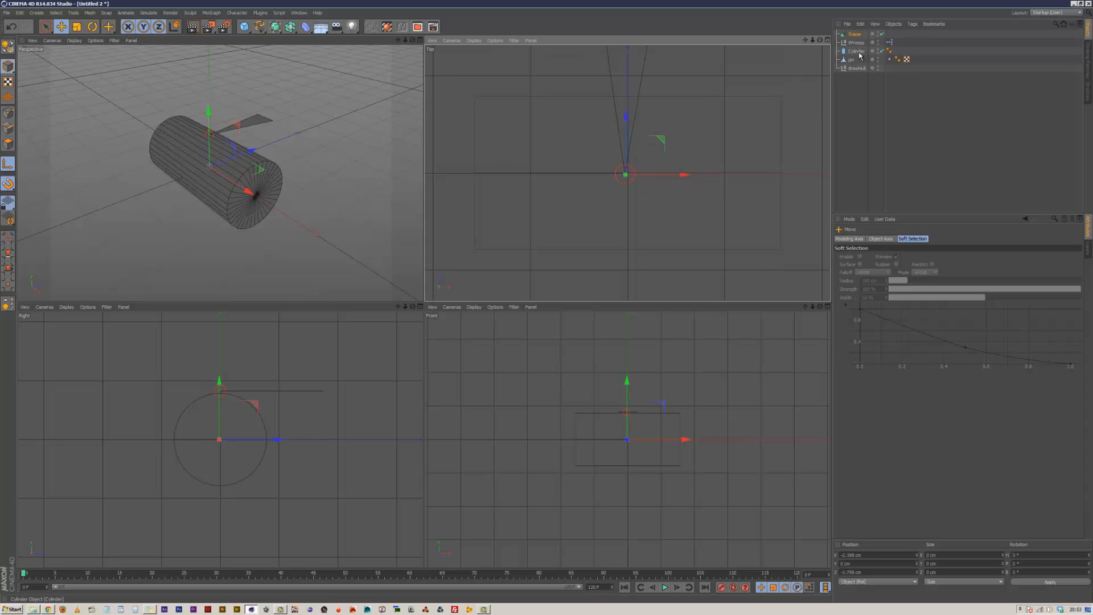
pyautogui.hotkey('ctrl', 'z')
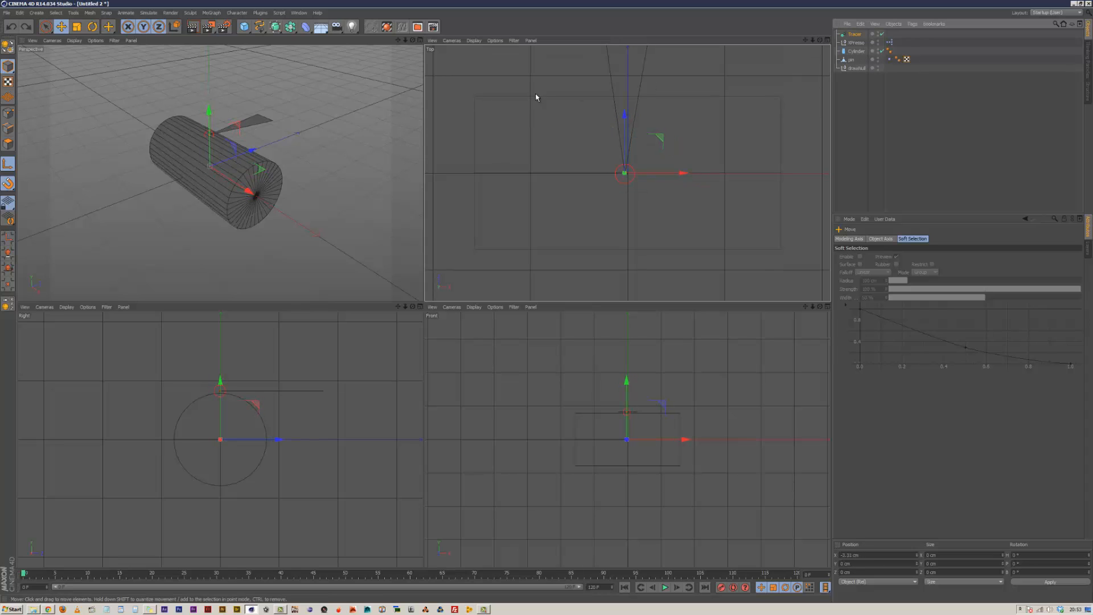
# Inspect the axes of the Tracer and the Cylinder with Enable Axis, leaving axis modification off and nothing selected
pyautogui.click(533, 96)
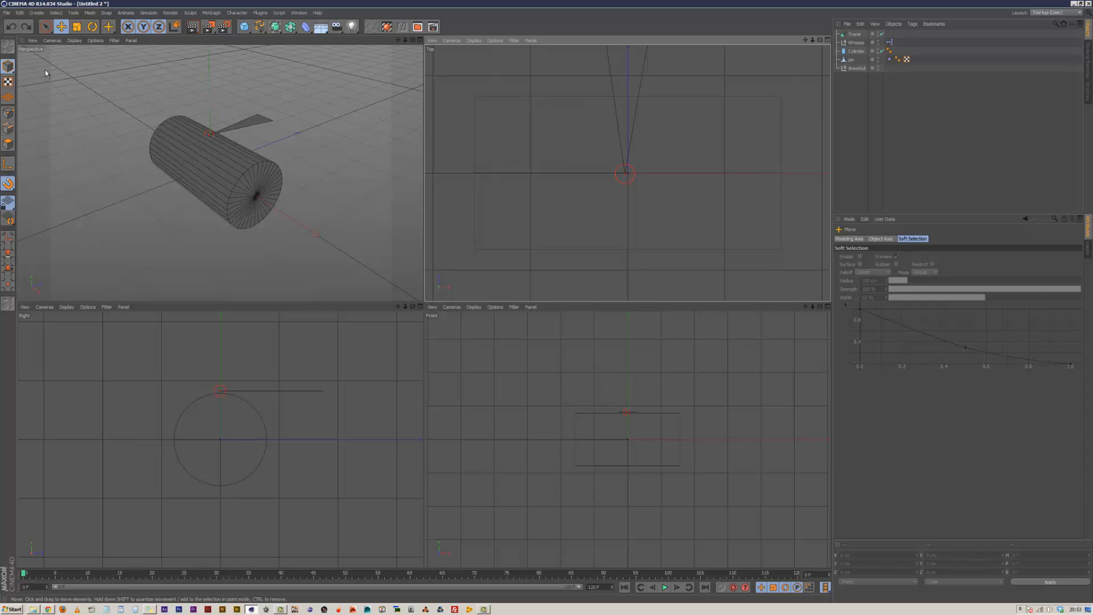
pyautogui.click(856, 34)
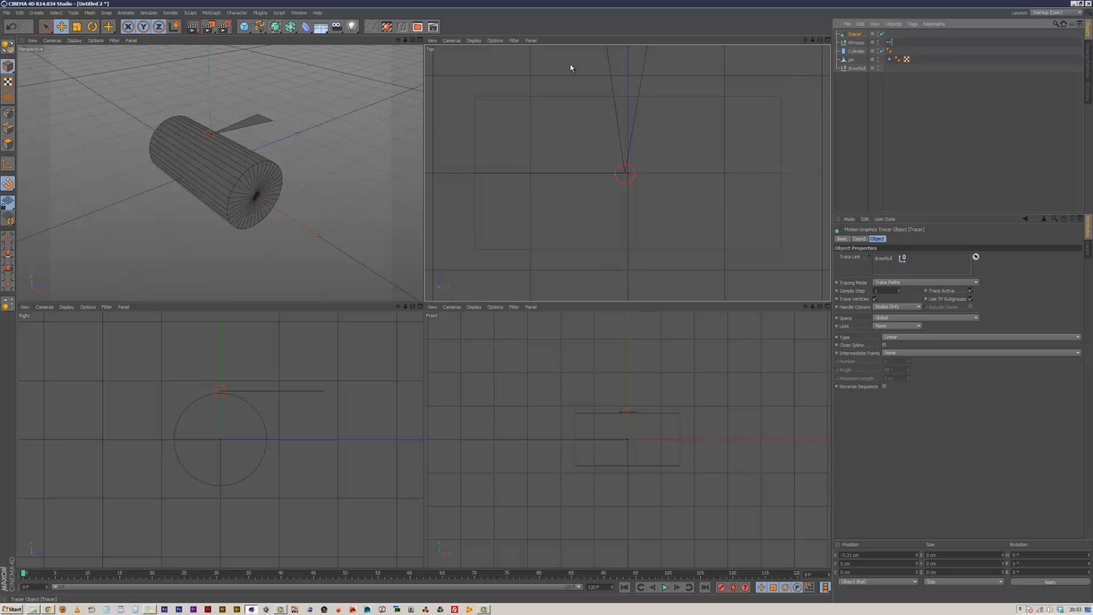
pyautogui.click(7, 165)
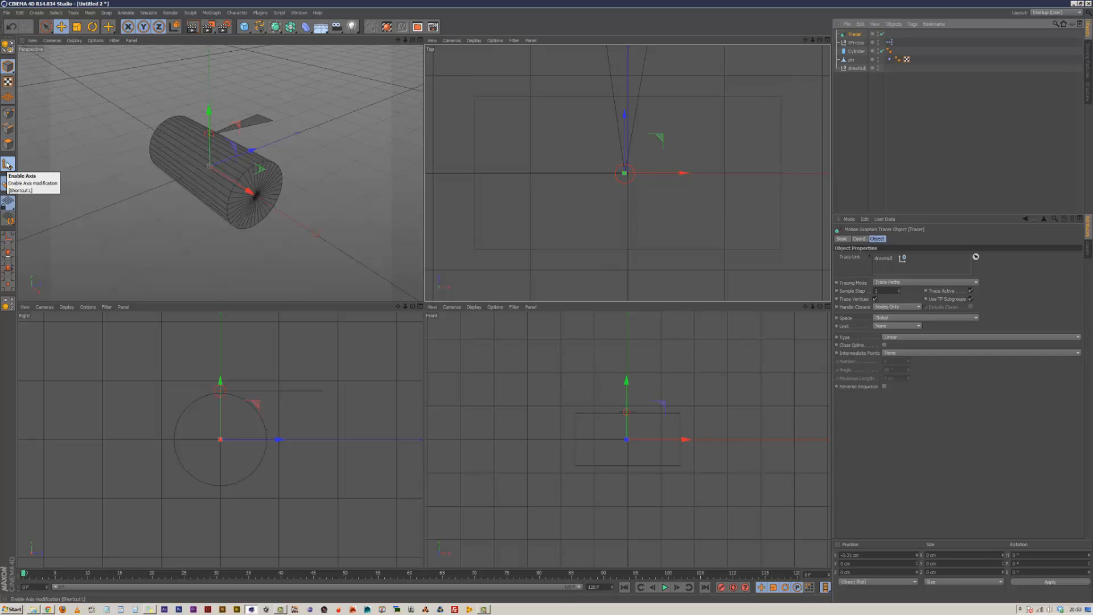
pyautogui.click(856, 51)
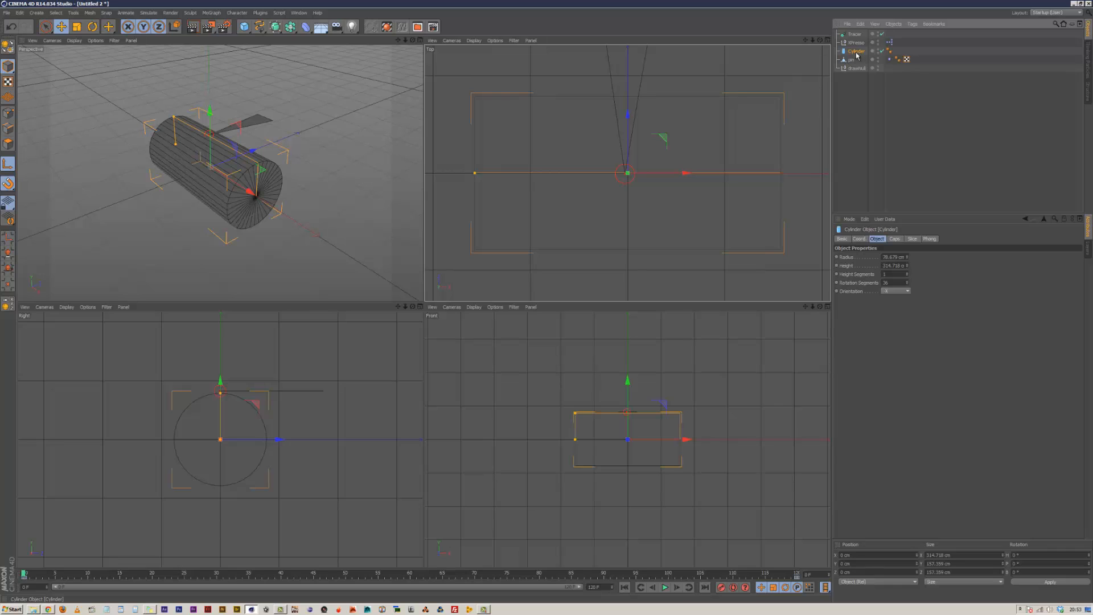
pyautogui.click(8, 165)
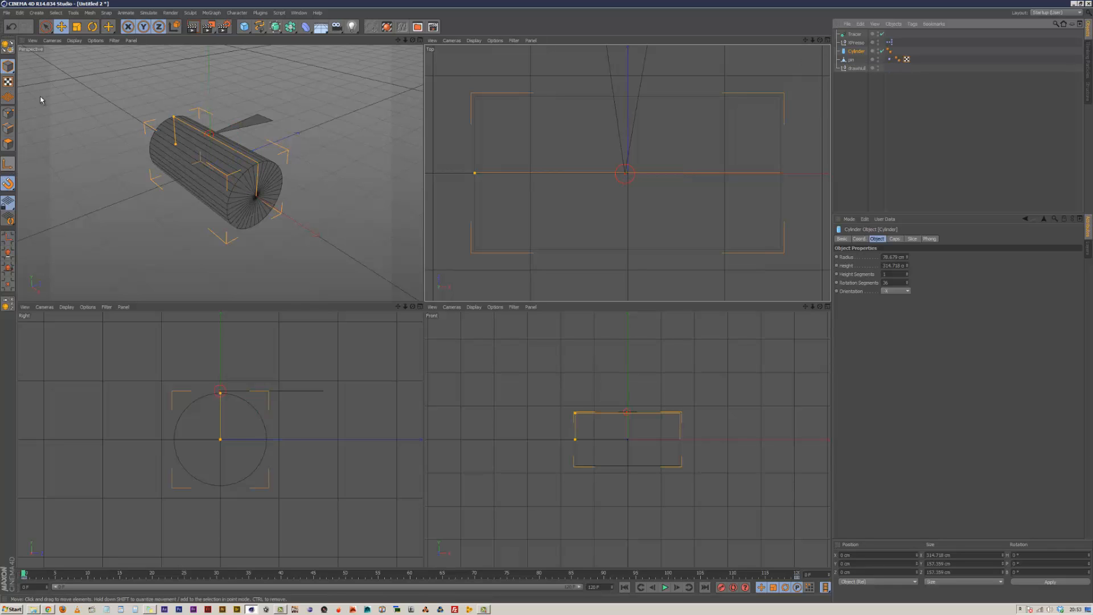
pyautogui.click(104, 183)
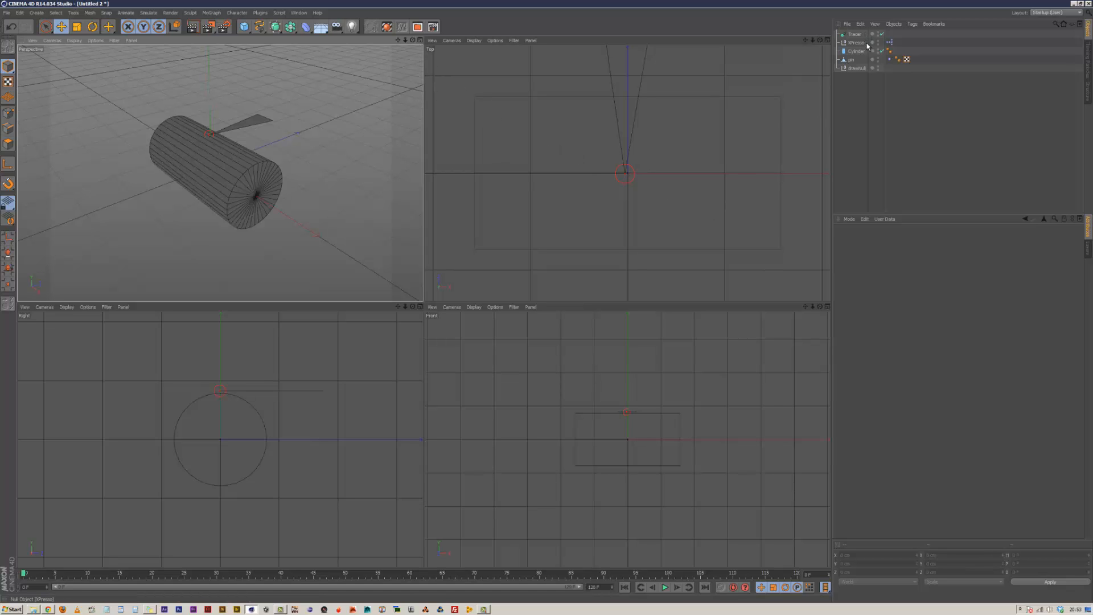
# Add Cylinder and Tracer nodes to the XPresso graph and enlarge them side by side below the existing nodes
pyautogui.doubleClick(890, 45)
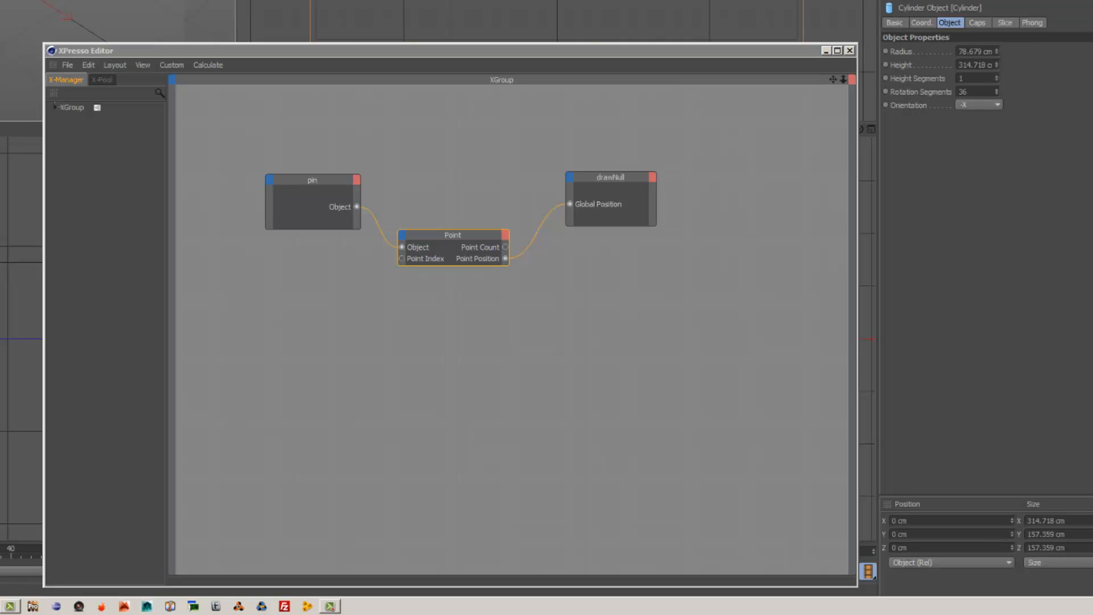
pyautogui.moveTo(669, 279); pyautogui.dragTo(469, 398)
pyautogui.moveTo(498, 330); pyautogui.dragTo(536, 338)
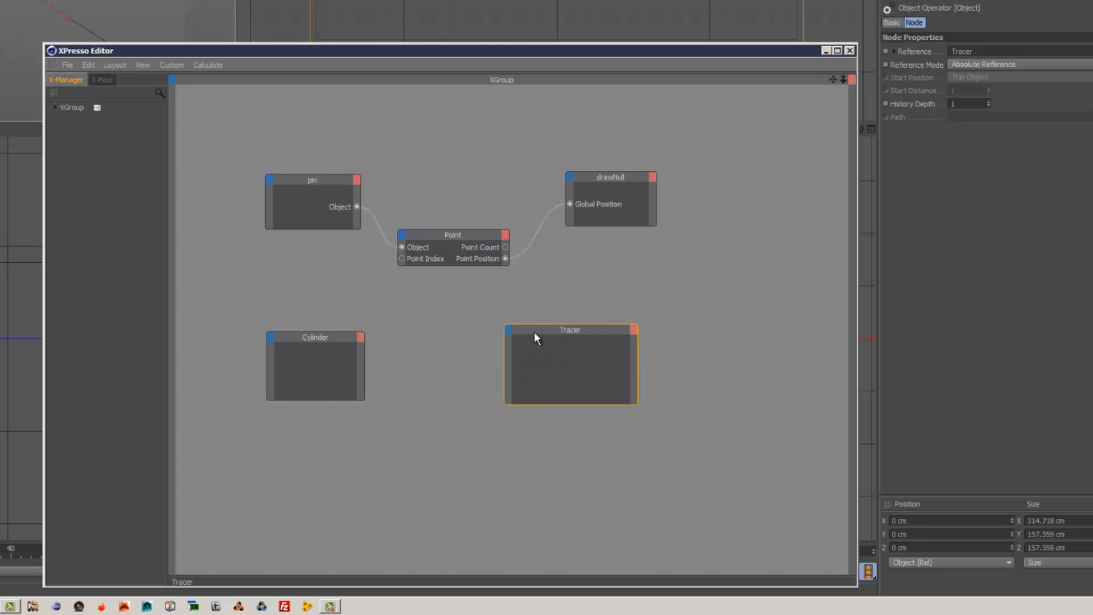
pyautogui.moveTo(331, 342); pyautogui.dragTo(322, 324)
pyautogui.moveTo(356, 382); pyautogui.dragTo(397, 405)
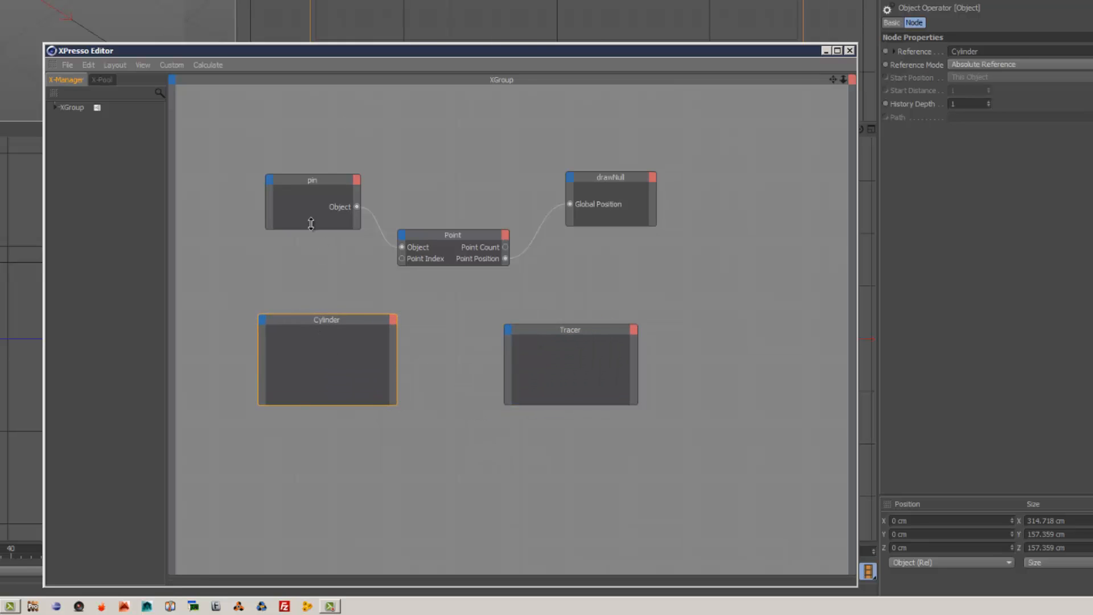
pyautogui.click(447, 367)
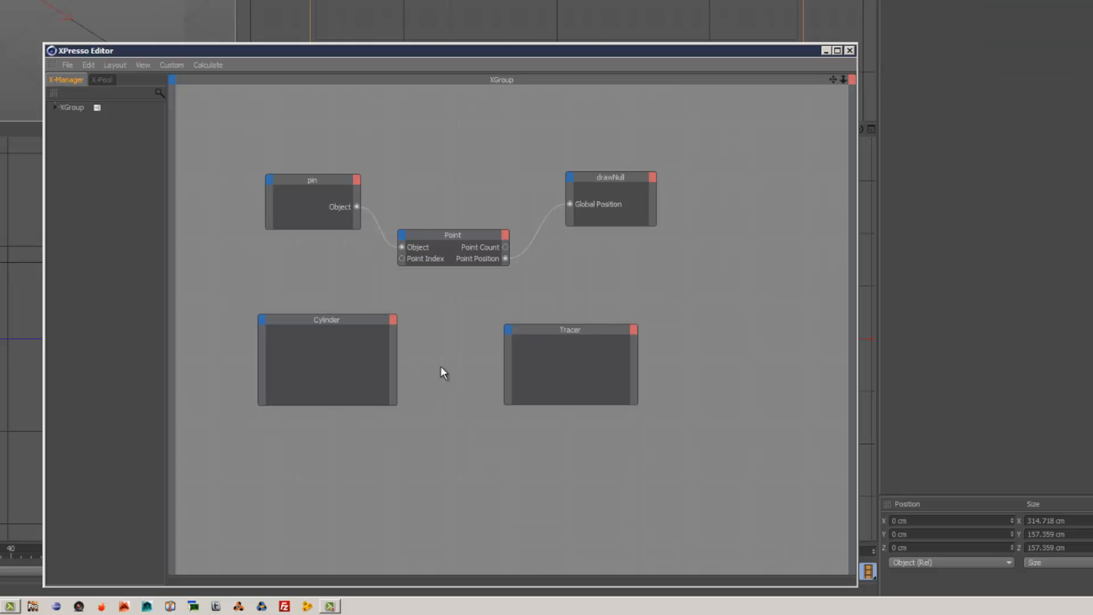
pyautogui.click(393, 320)
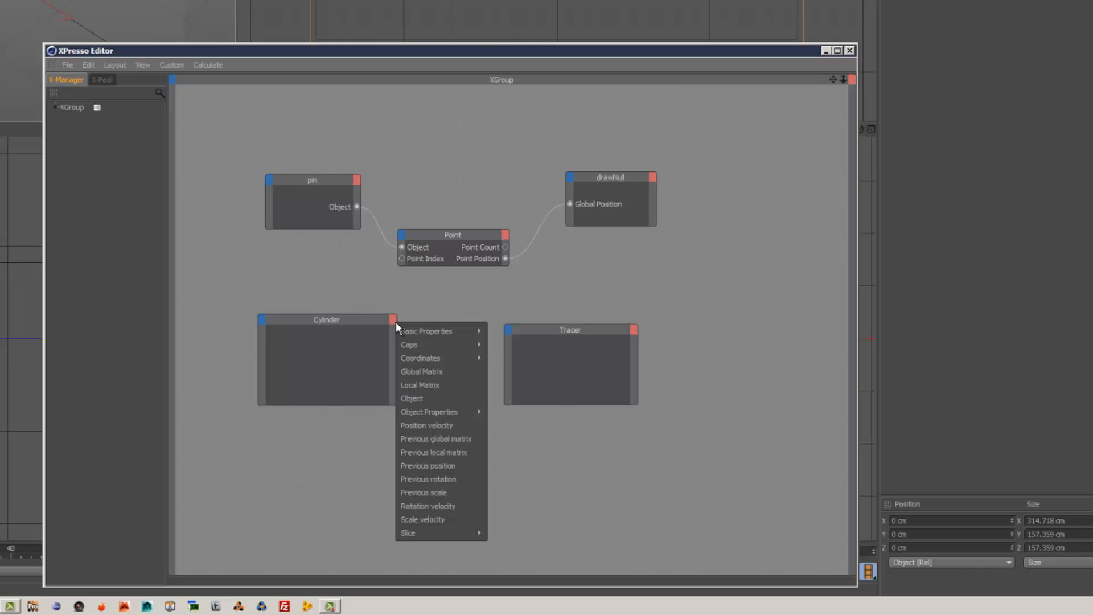
pyautogui.moveTo(418, 329)
pyautogui.click(374, 321)
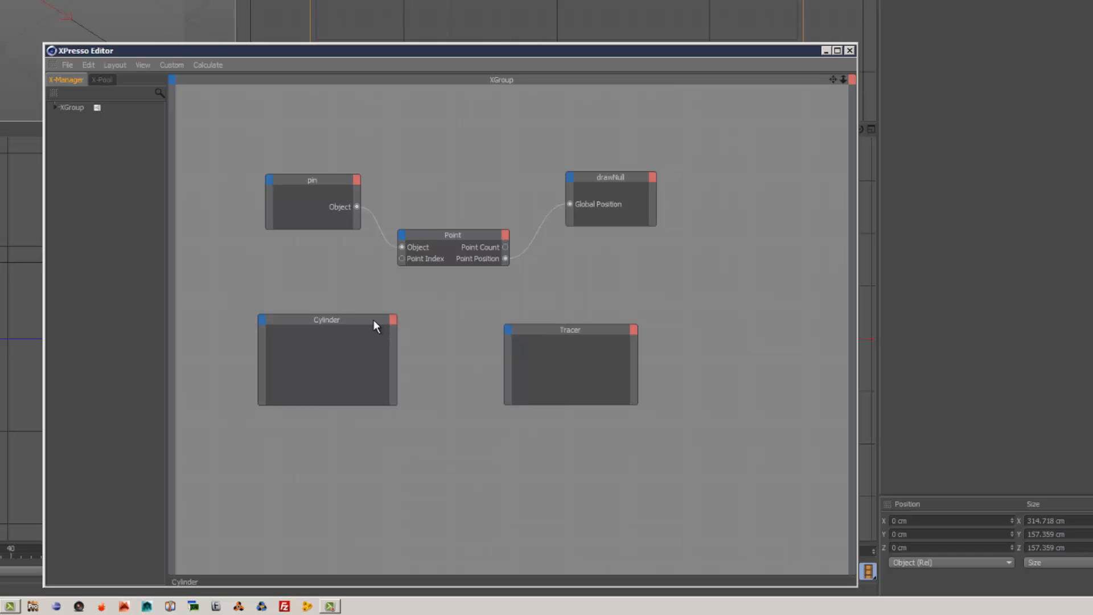
# Add a Global Rotation . P output to the Cylinder node and connect it to a Global Rotation . P input on the Tracer node
pyautogui.click(393, 319)
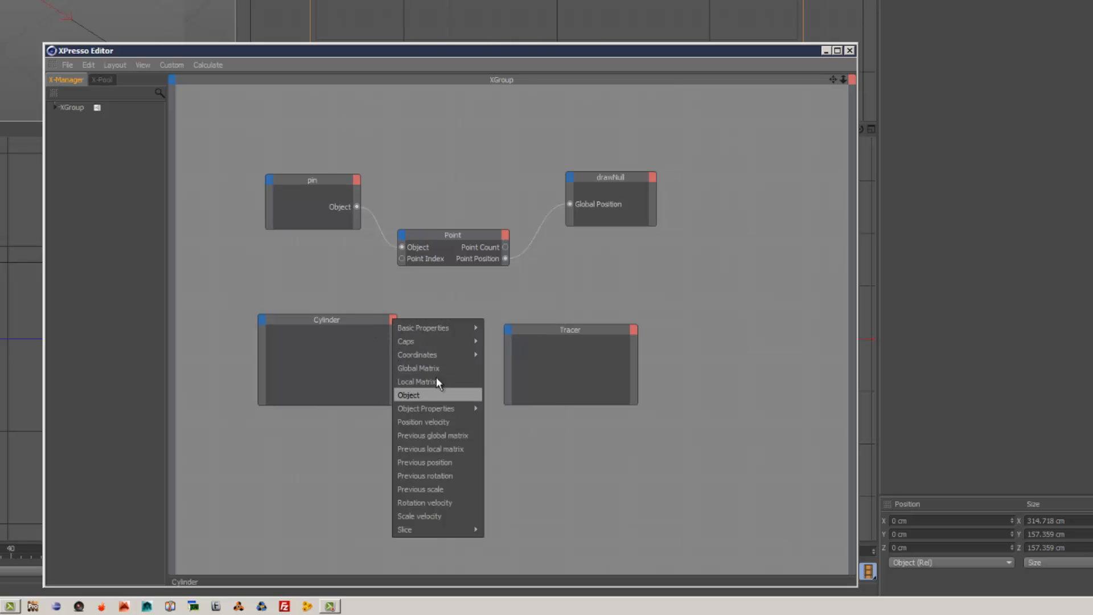
pyautogui.moveTo(435, 356)
pyautogui.moveTo(549, 382)
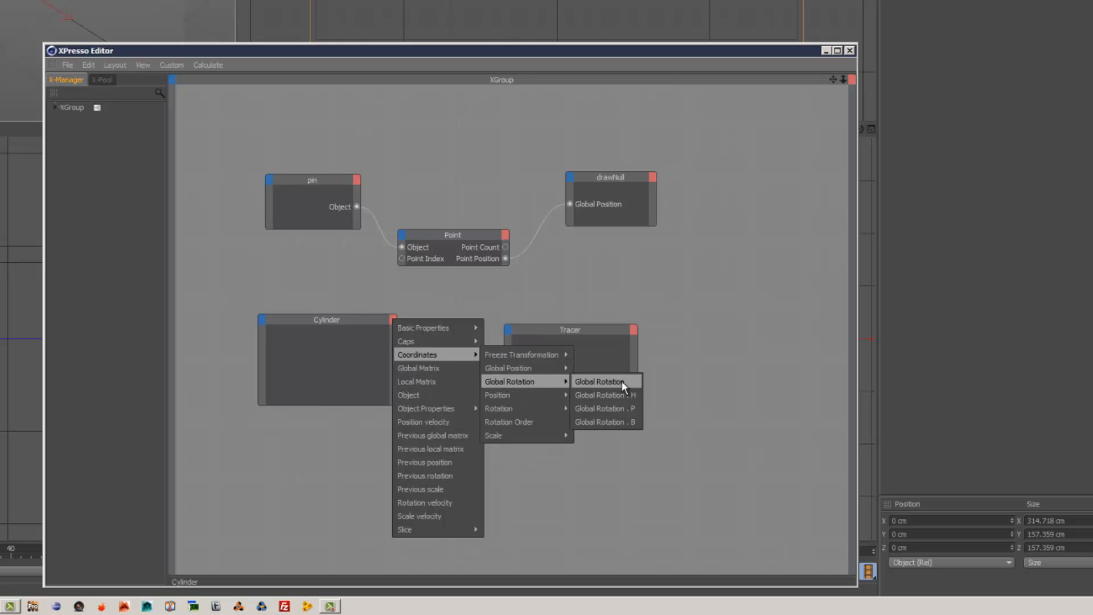
pyautogui.click(624, 407)
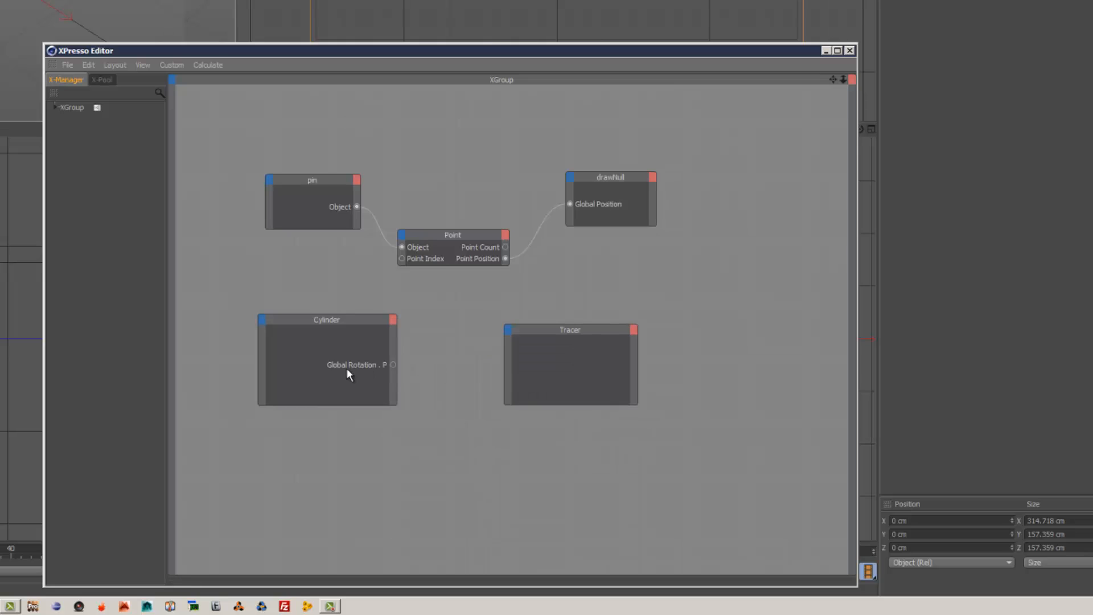
pyautogui.click(509, 328)
pyautogui.moveTo(547, 351)
pyautogui.moveTo(633, 378)
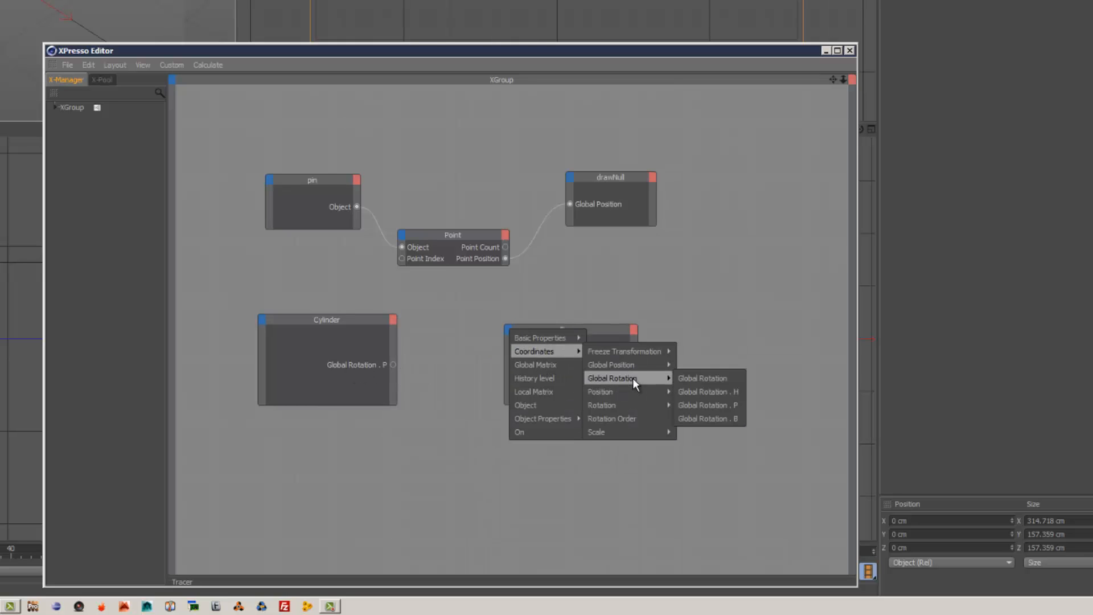
pyautogui.click(720, 404)
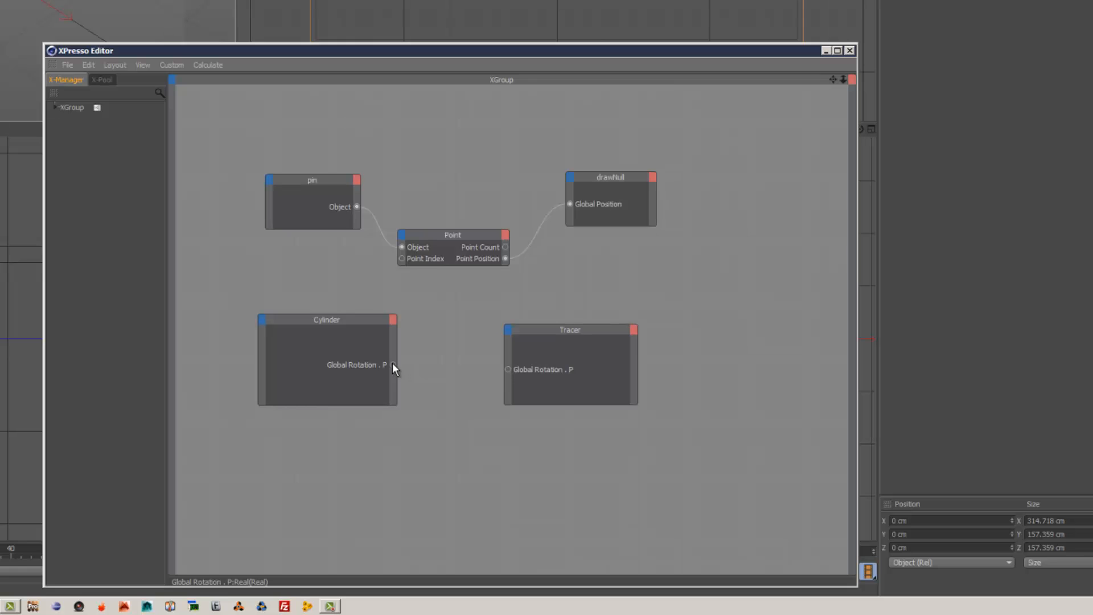
pyautogui.moveTo(393, 364); pyautogui.dragTo(508, 370)
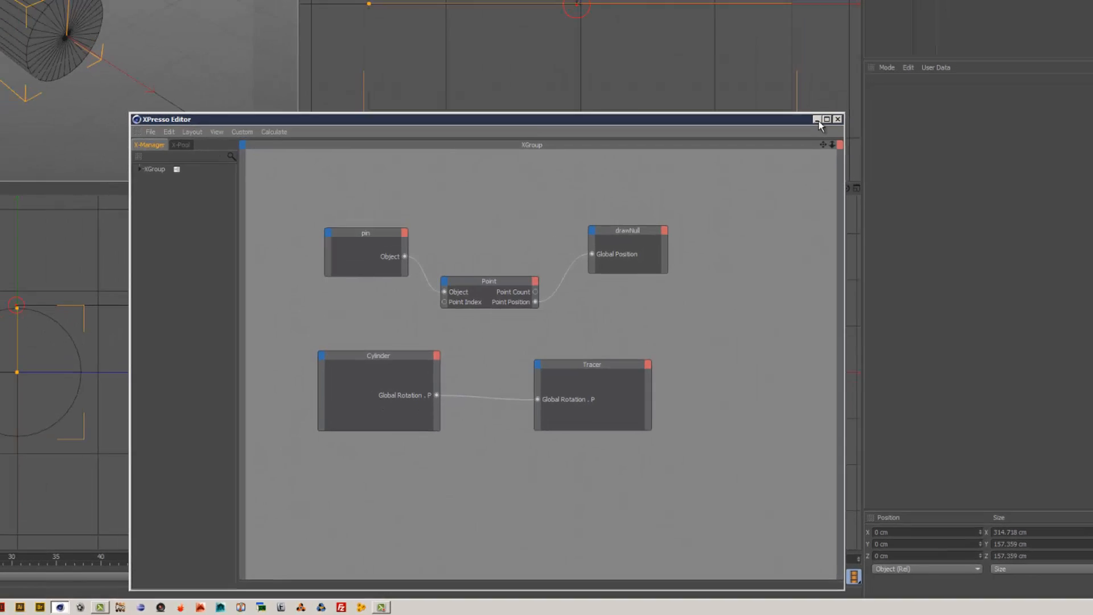
# Minimize the XPresso Editor, maximize the Perspective view, and play the animation to check the trace on the rotating cylinder
pyautogui.click(826, 50)
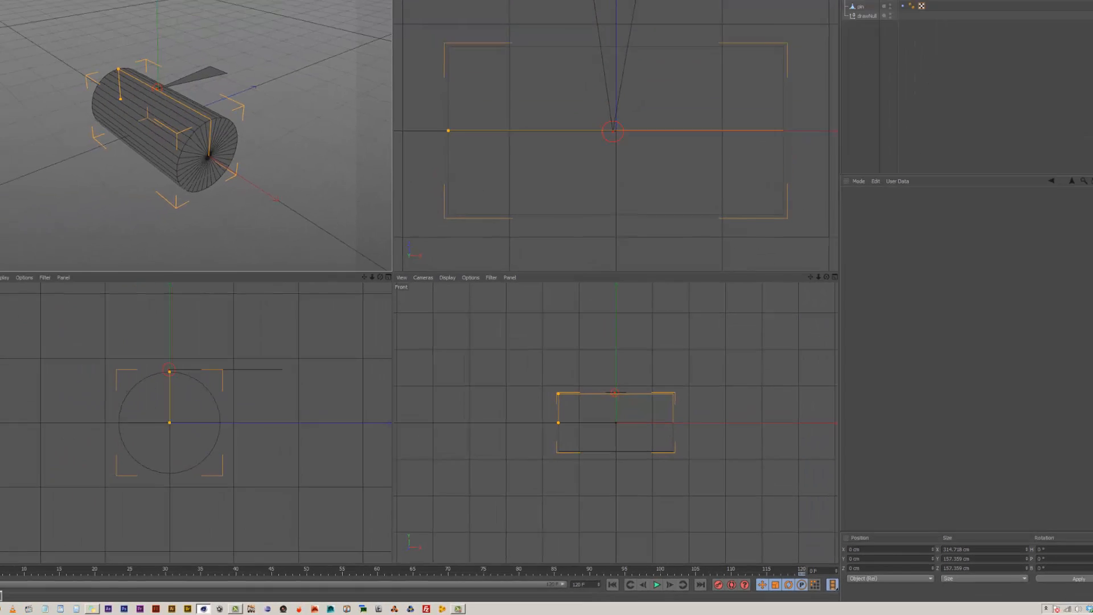
pyautogui.press('F1')
pyautogui.click(618, 282)
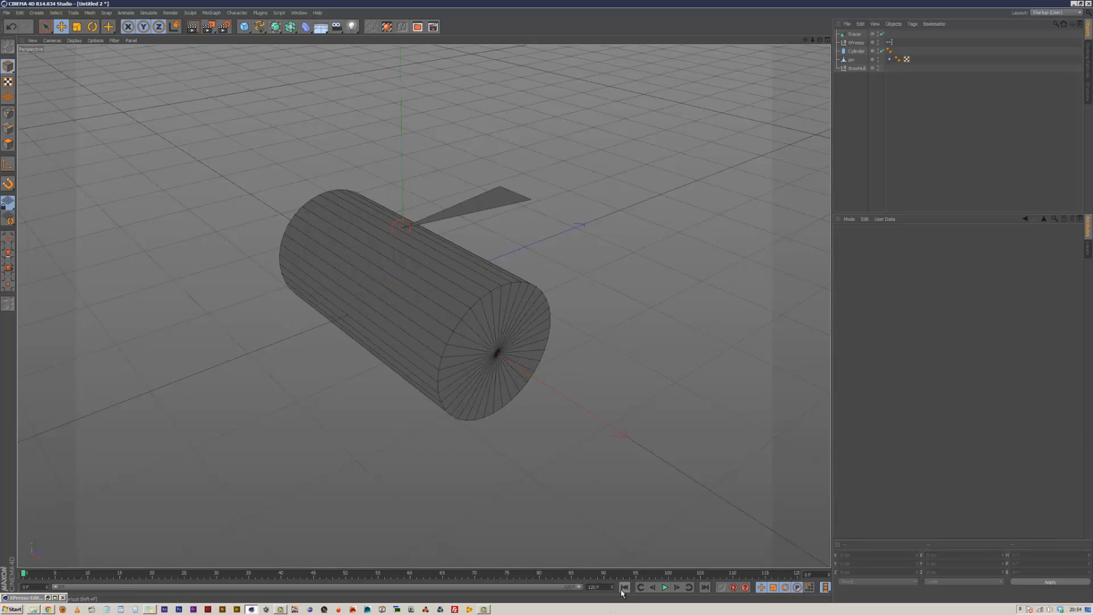
pyautogui.click(665, 588)
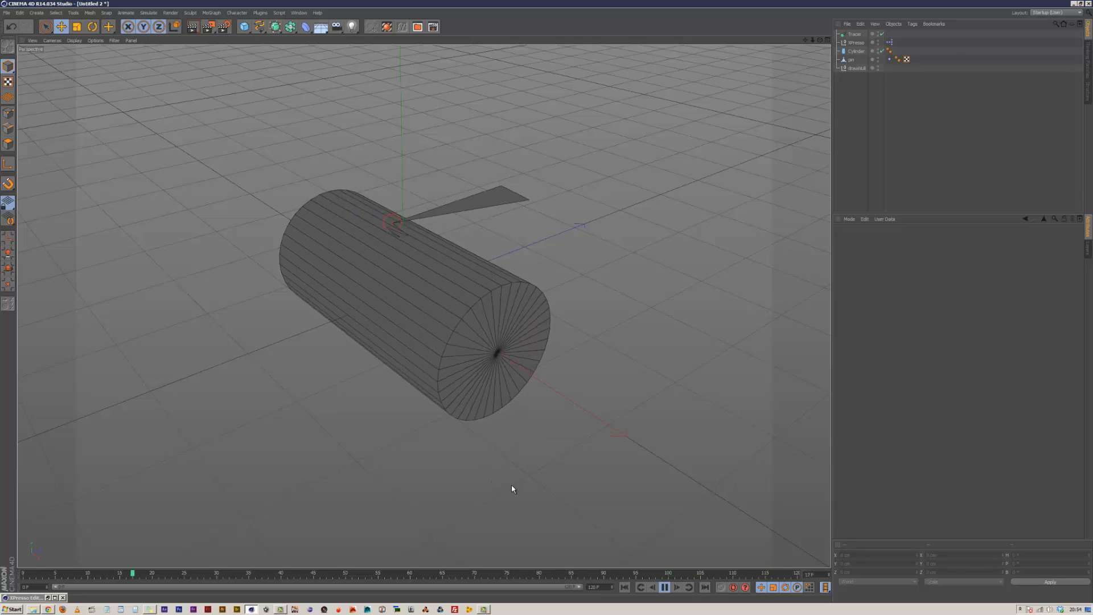
pyautogui.click(664, 587)
# Add a Display tag to the Cylinder with its shading mode enabled as Gouraud Shading
pyautogui.click(856, 51)
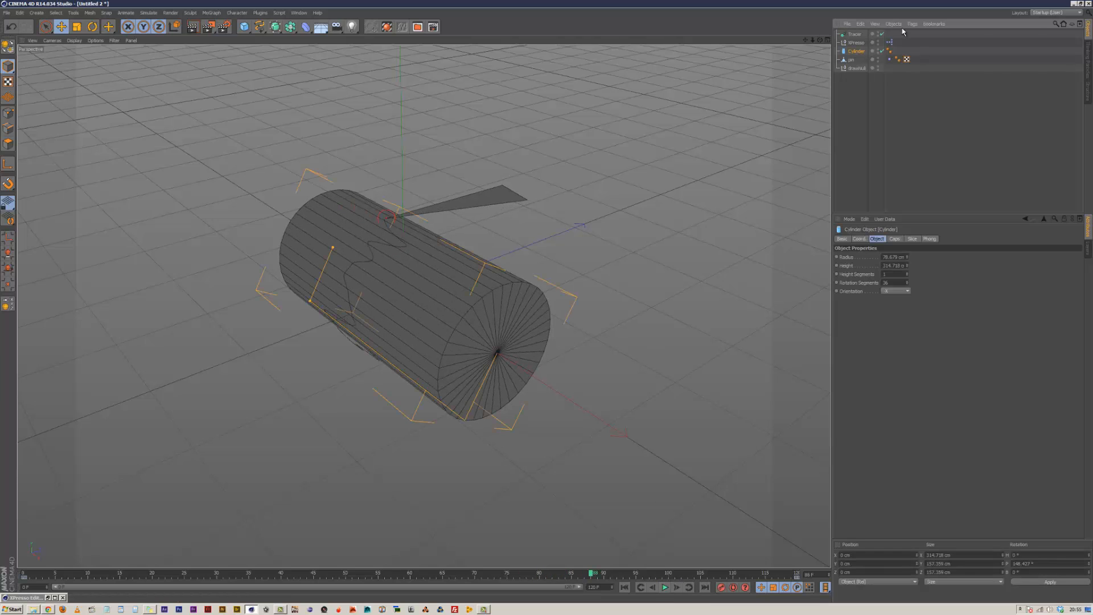
pyautogui.click(913, 24)
pyautogui.moveTo(934, 37)
pyautogui.click(1004, 79)
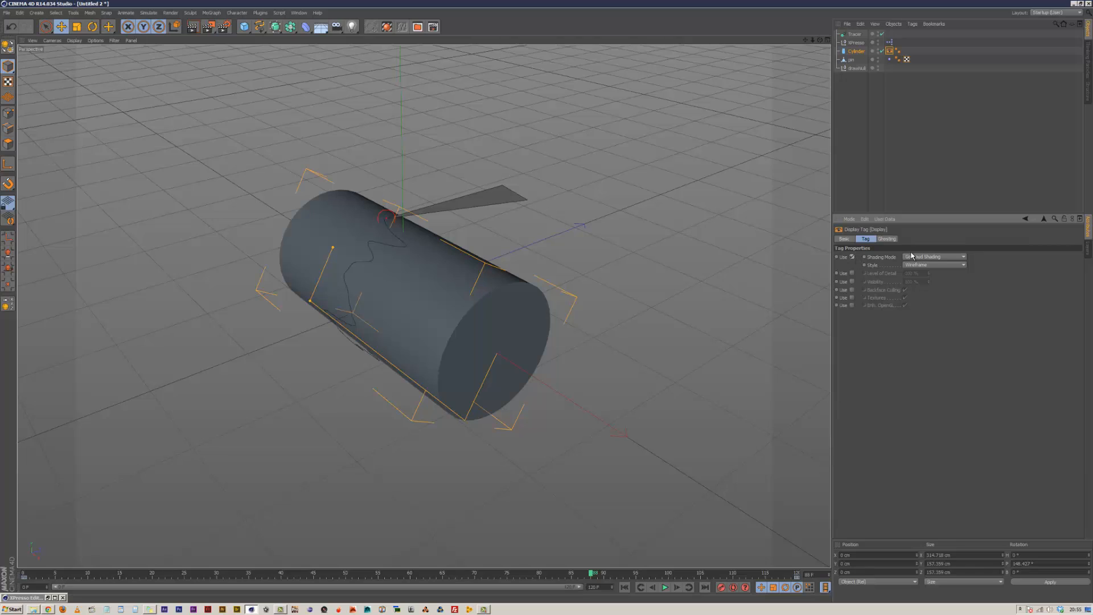
pyautogui.click(890, 51)
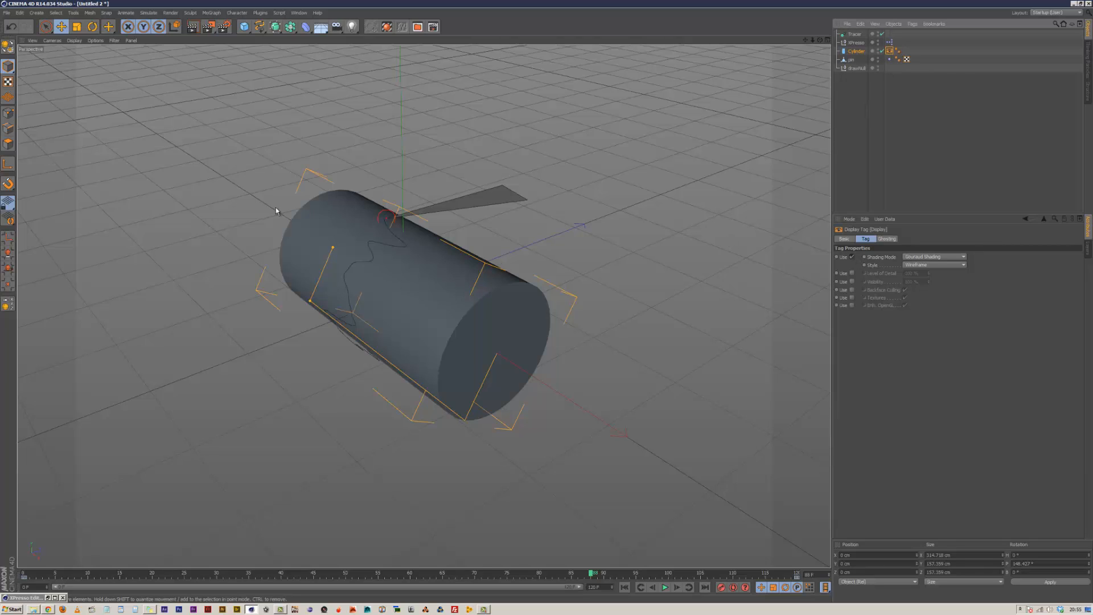
pyautogui.click(510, 211)
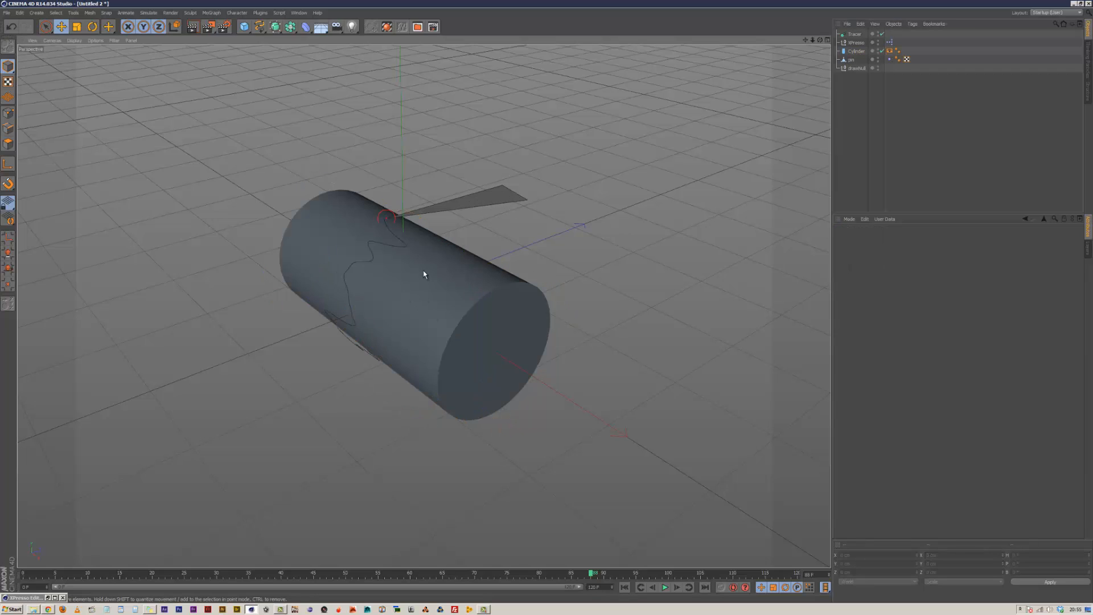
pyautogui.click(890, 50)
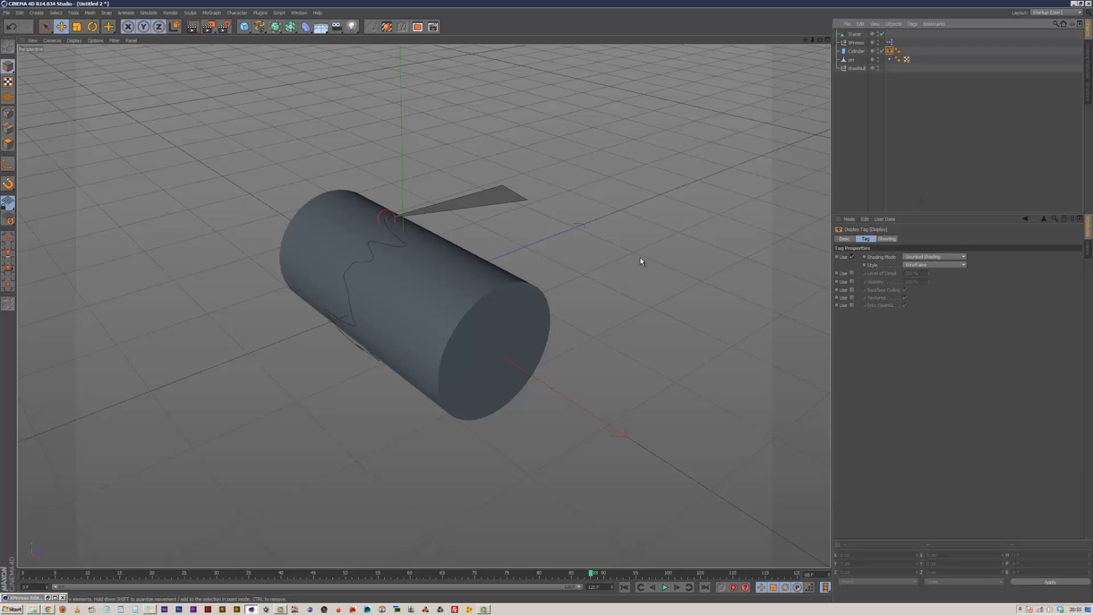
# Hide drawNull in the viewport while playing the animation, and stop playback around frame 80
pyautogui.click(665, 587)
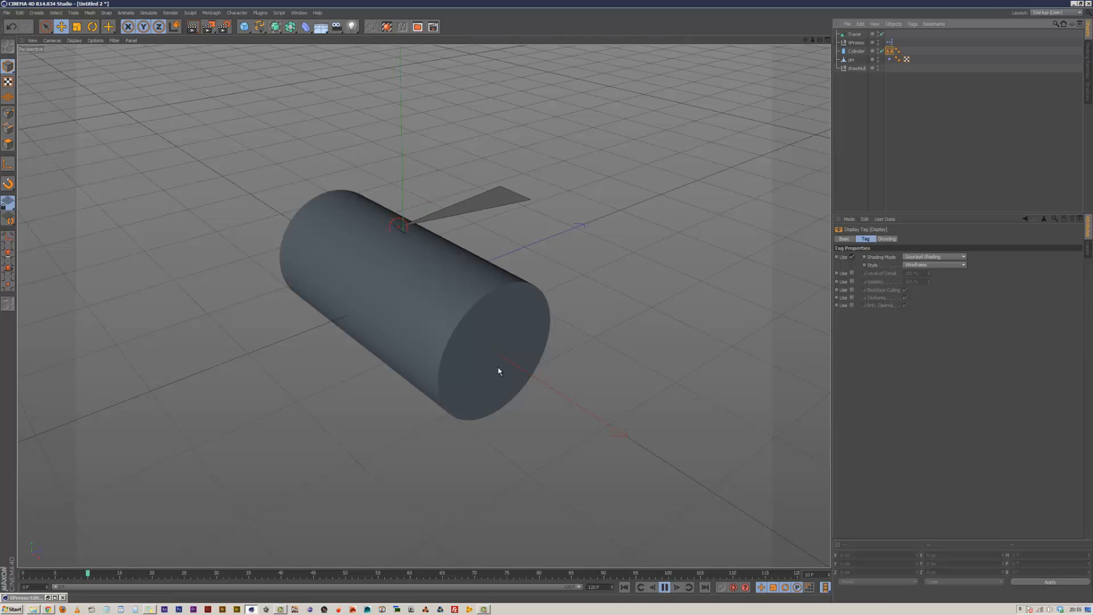
pyautogui.click(877, 67)
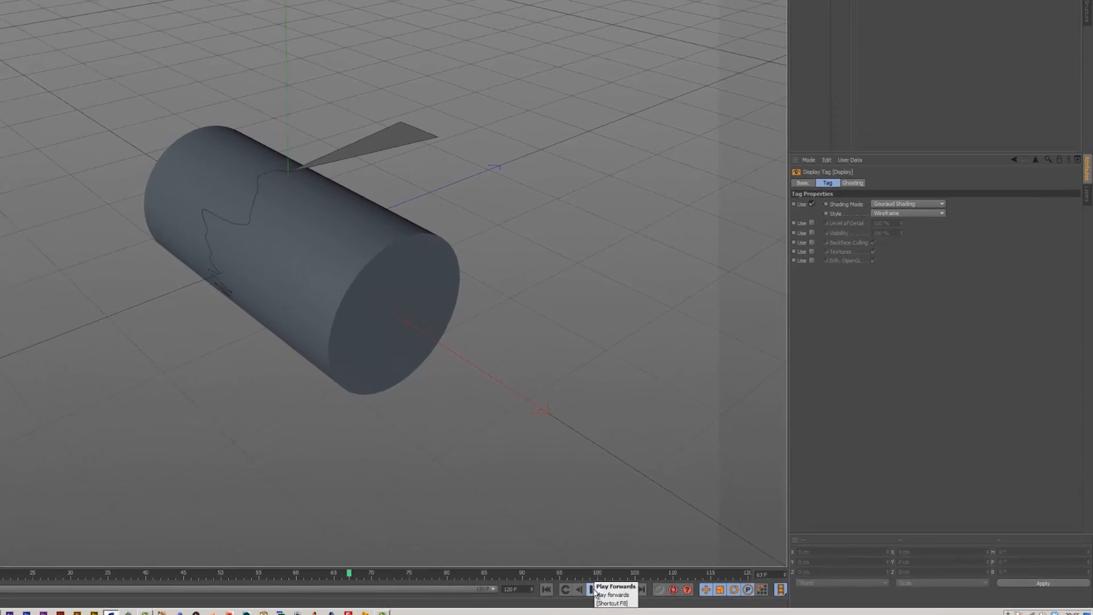
pyautogui.click(523, 592)
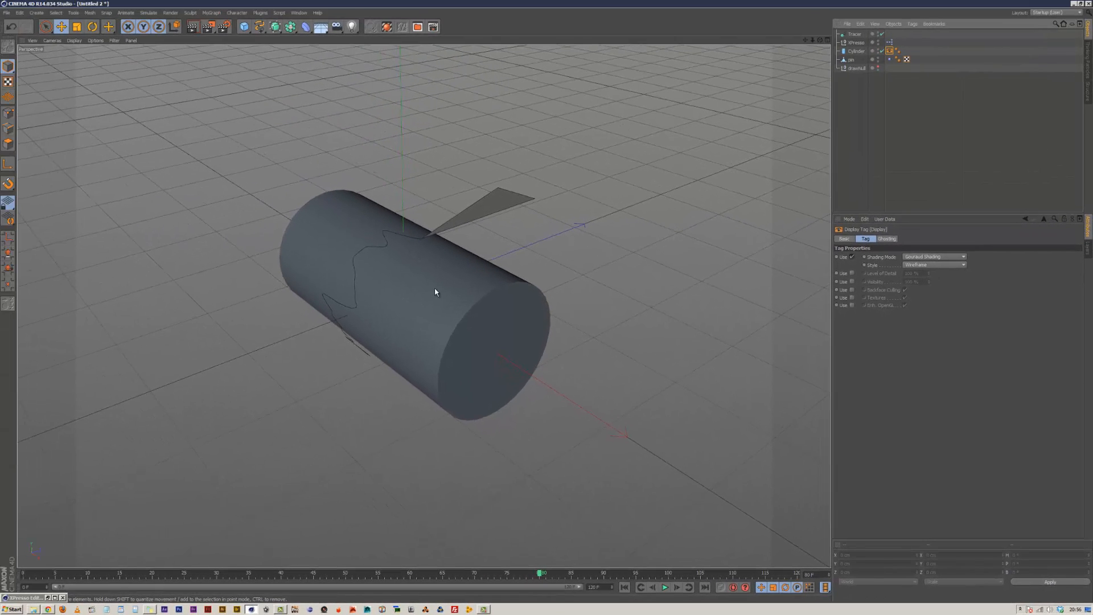
# Scale the Cylinder up slightly around the traced line and deselect it
pyautogui.click(436, 292)
pyautogui.press('t')
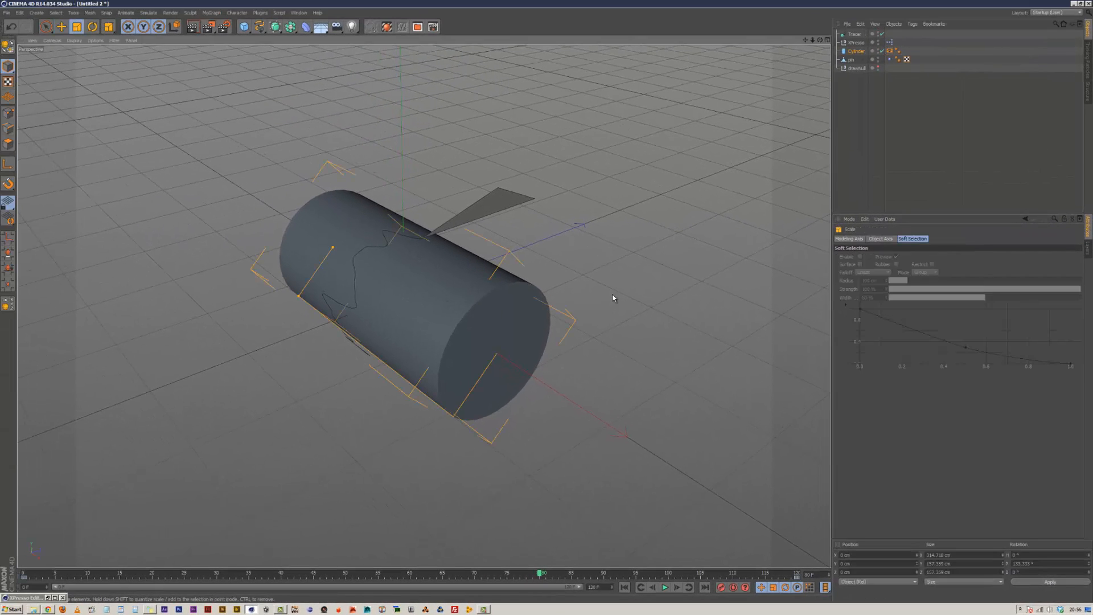
pyautogui.click(353, 352)
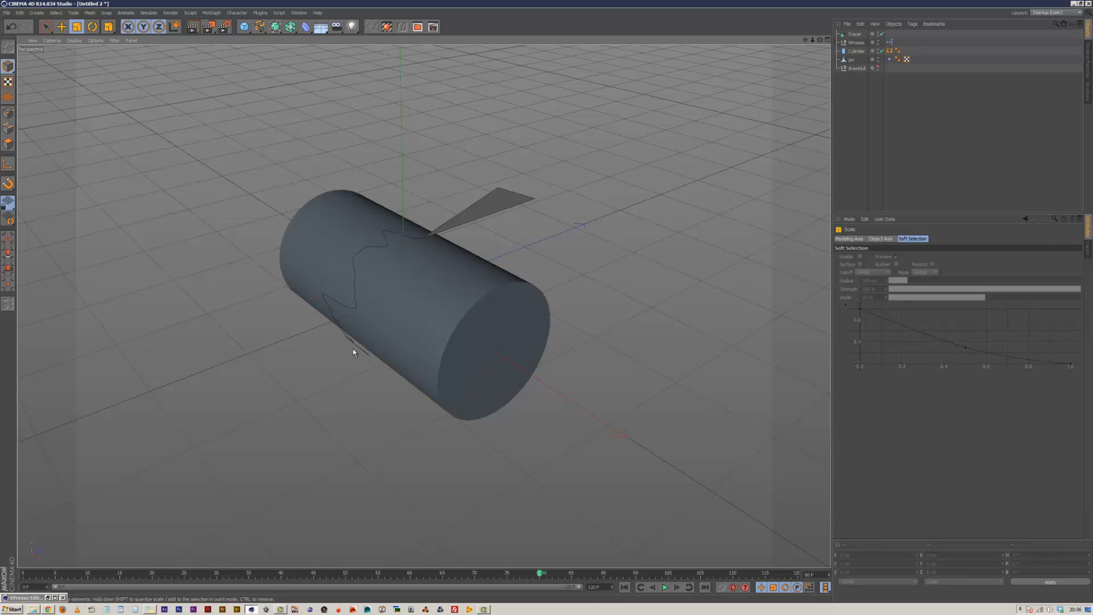
pyautogui.click(486, 327)
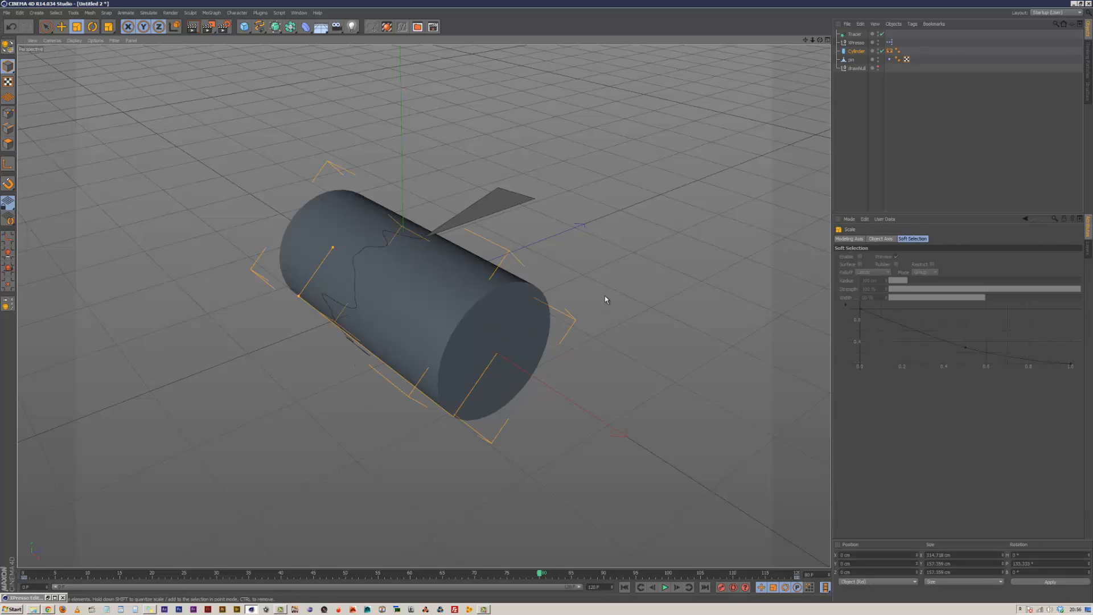
pyautogui.moveTo(607, 293); pyautogui.dragTo(608, 277)
pyautogui.click(647, 331)
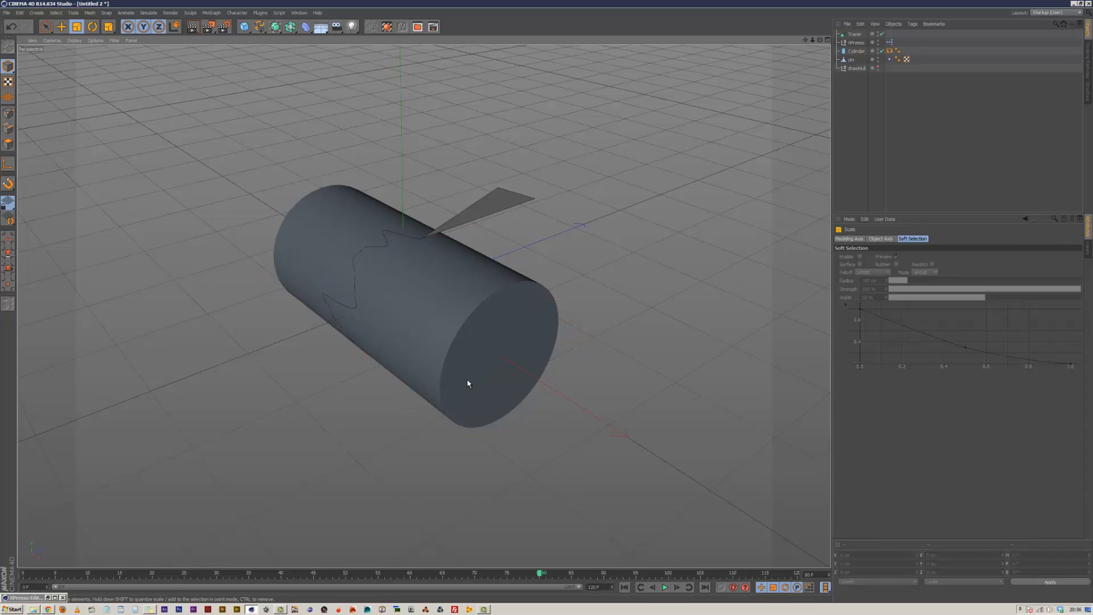
# Play the animation from the first frame to check the trace on the enlarged cylinder, stopping around frame 104
pyautogui.click(625, 587)
pyautogui.click(665, 588)
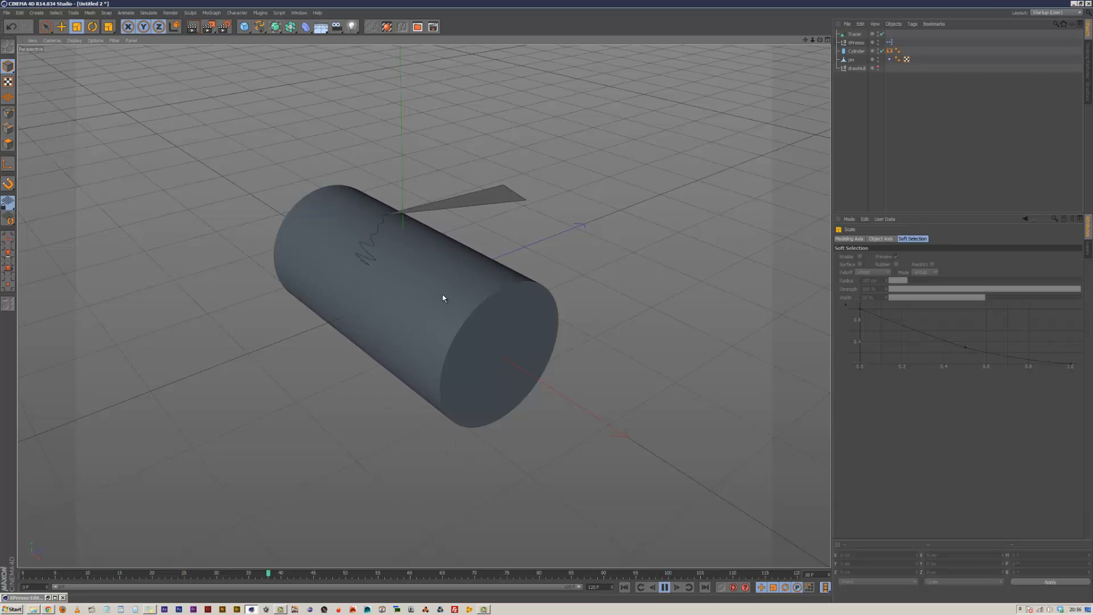
pyautogui.click(665, 588)
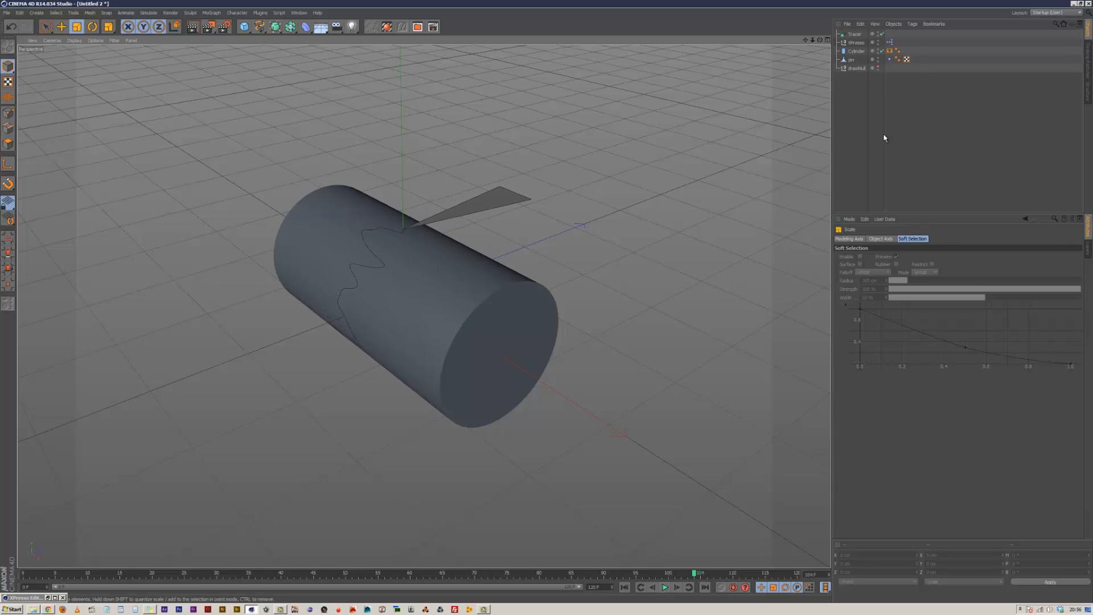
# Create a Hair Material in the Material Manager with the Tracer selected
pyautogui.click(854, 36)
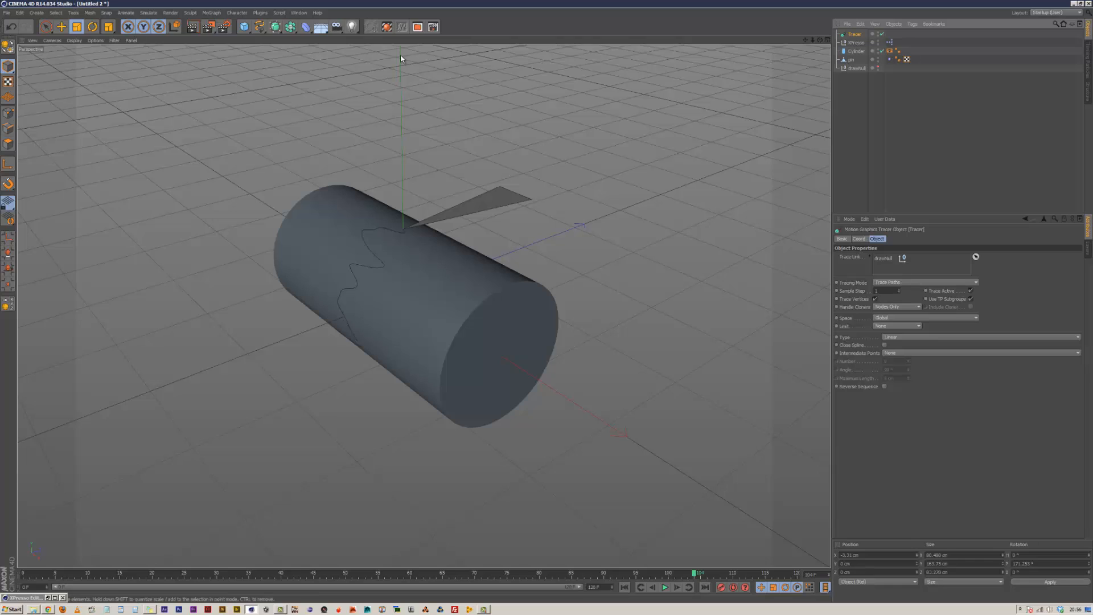
pyautogui.hotkey('shift', 'F2')
pyautogui.click(35, 389)
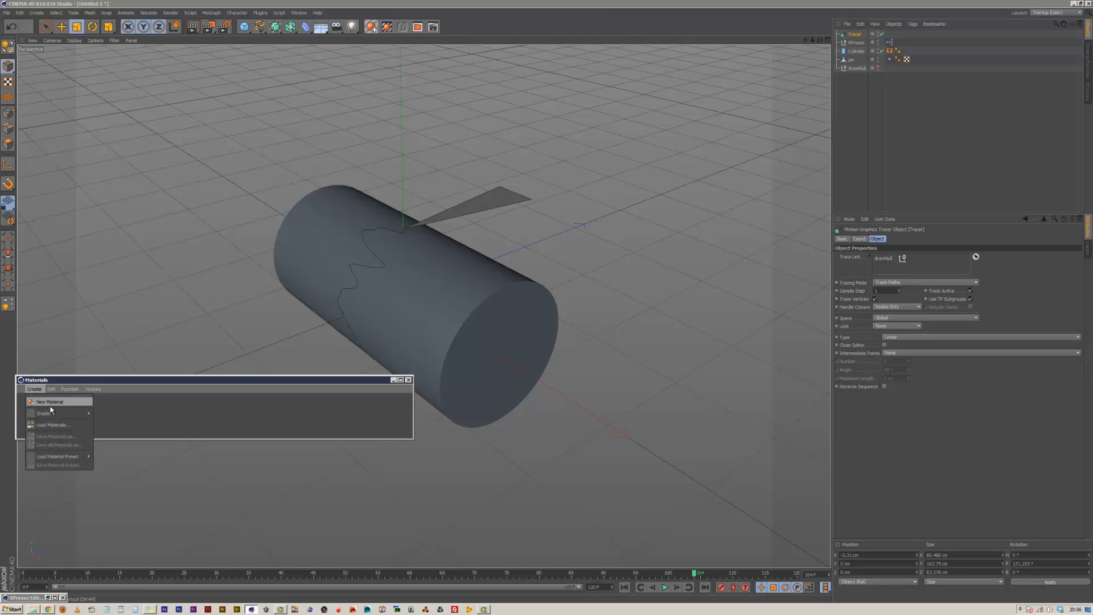
pyautogui.moveTo(57, 414)
pyautogui.click(121, 465)
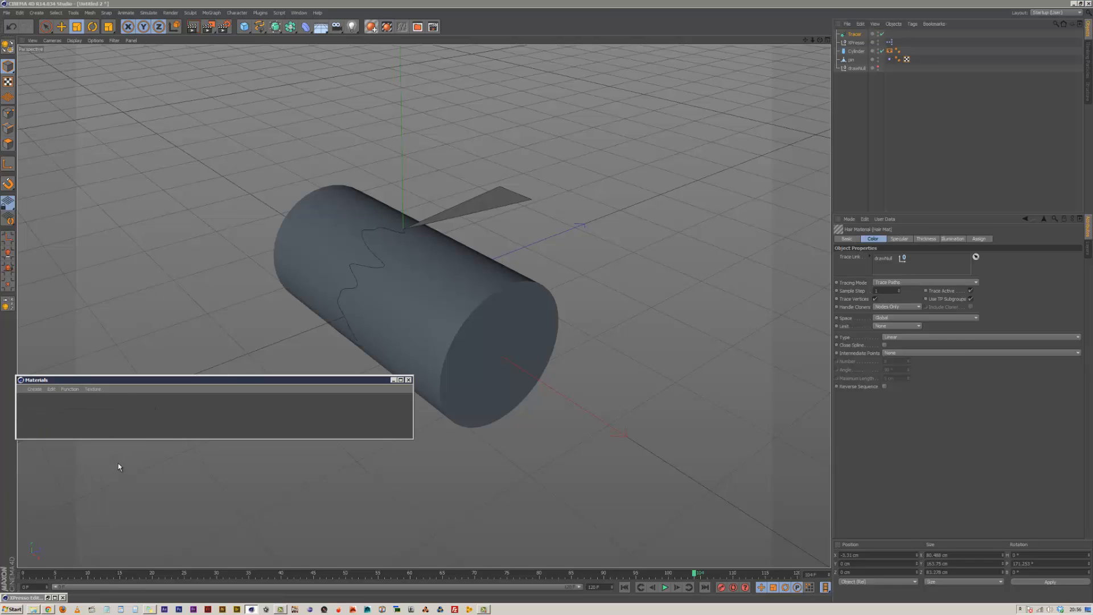
pyautogui.click(34, 388)
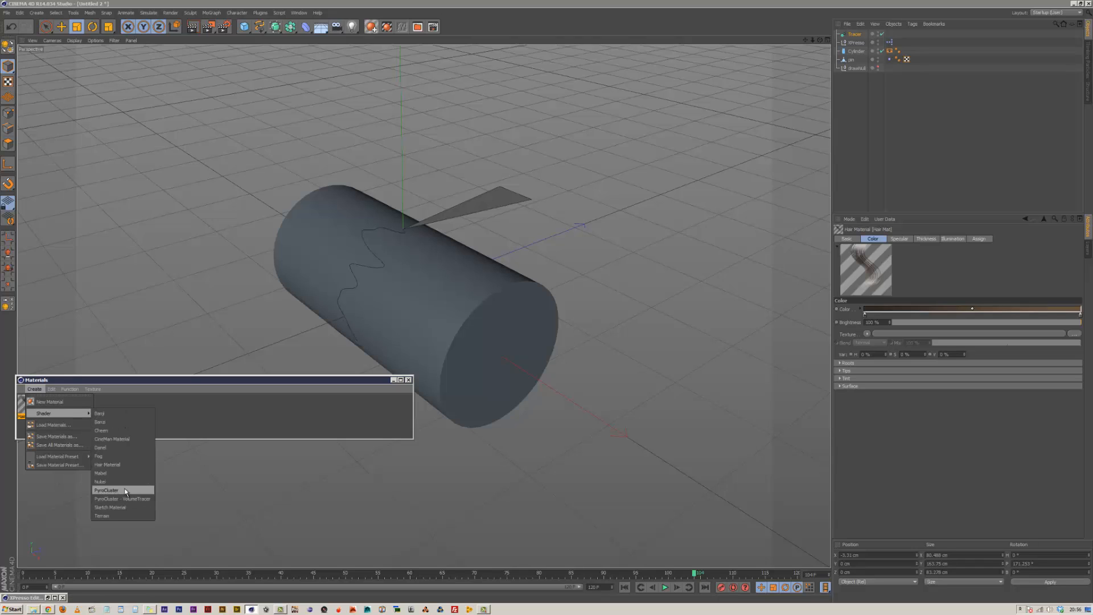
pyautogui.click(65, 386)
pyautogui.click(64, 385)
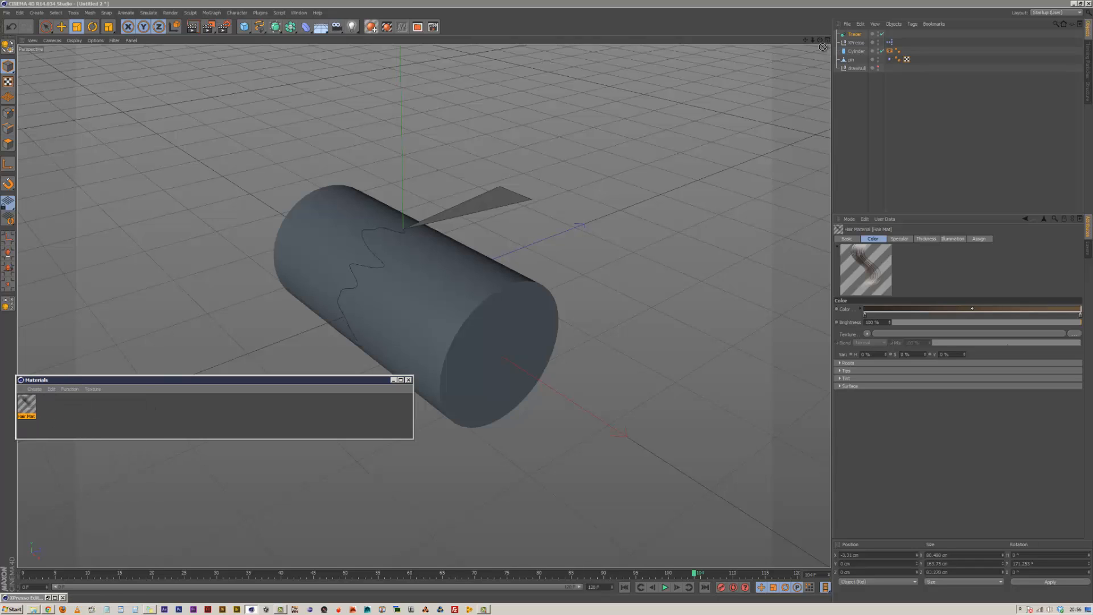
# Assign the Hair Material to the Tracer, close the Material Manager, and render the view
pyautogui.moveTo(822, 47); pyautogui.dragTo(857, 35)
pyautogui.click(407, 379)
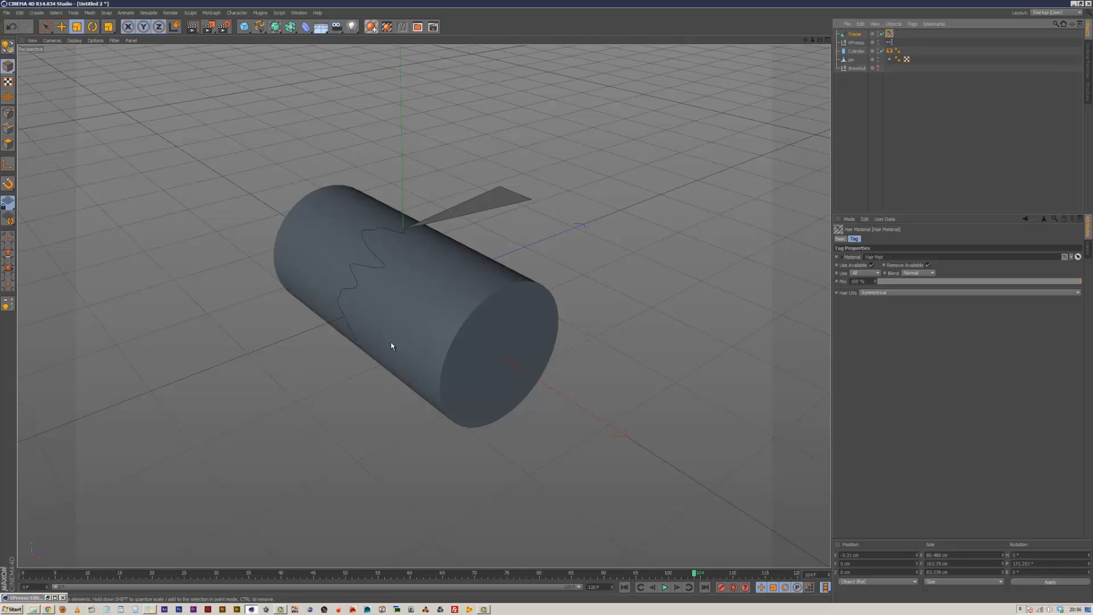
pyautogui.click(192, 27)
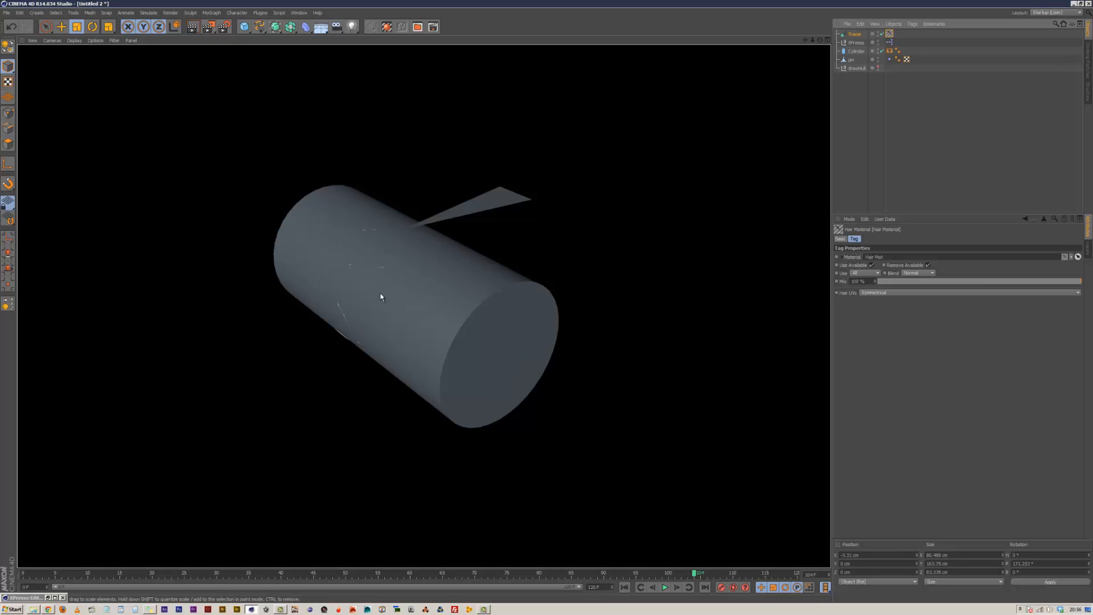
# Disable the Hair Material's Specular channel and render the view again
pyautogui.doubleClick(890, 35)
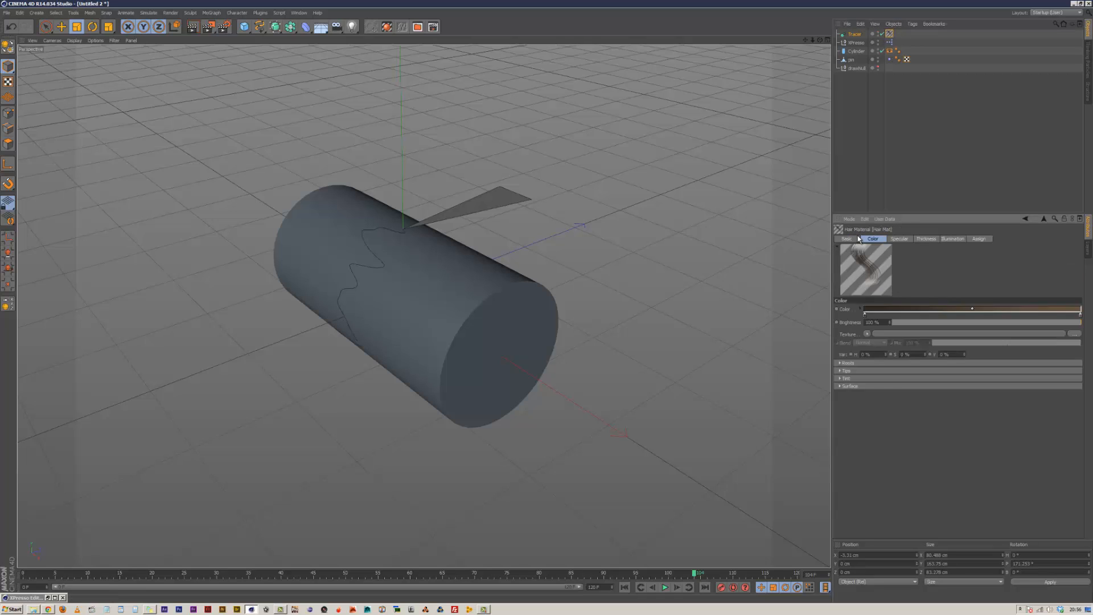
pyautogui.click(848, 239)
pyautogui.click(864, 333)
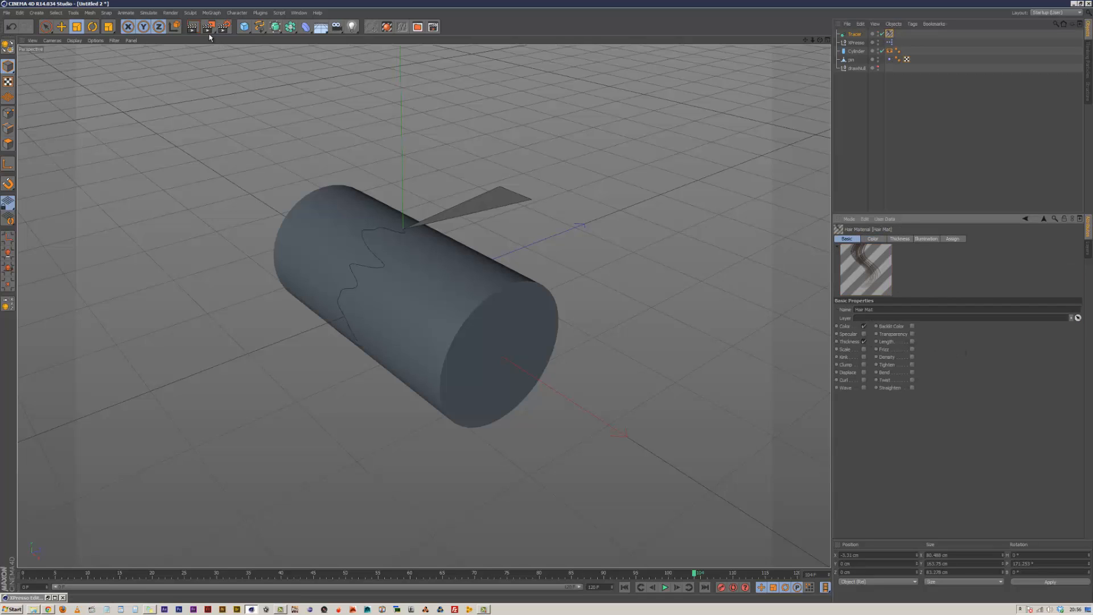
pyautogui.hotkey('ctrl', 'r')
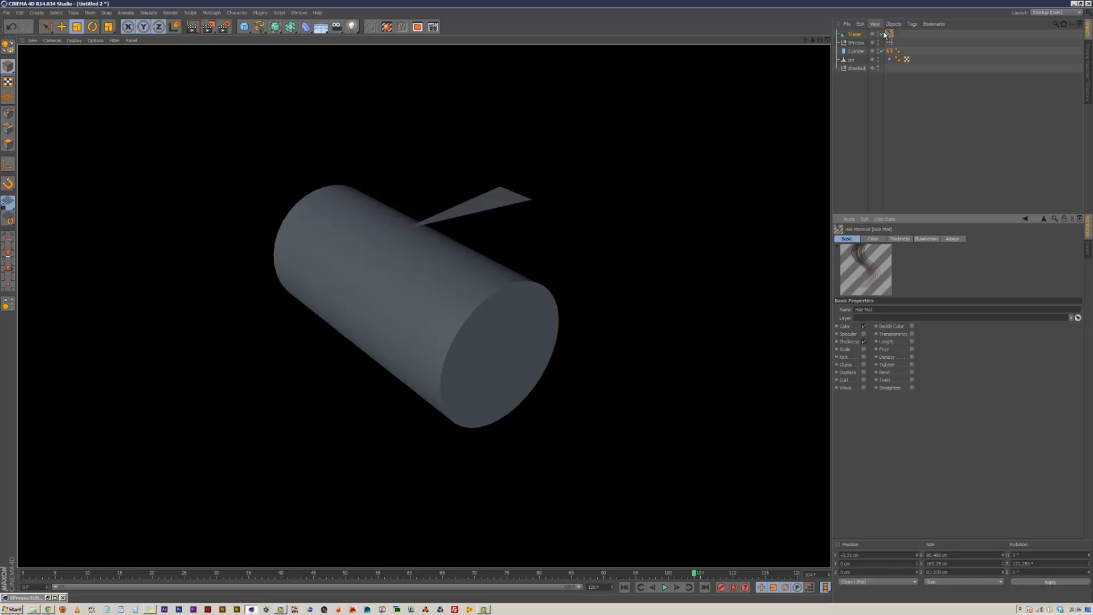
# Try the Tracer's Hair Material without its Color channel, and enable Color again
pyautogui.click(855, 34)
pyautogui.click(898, 50)
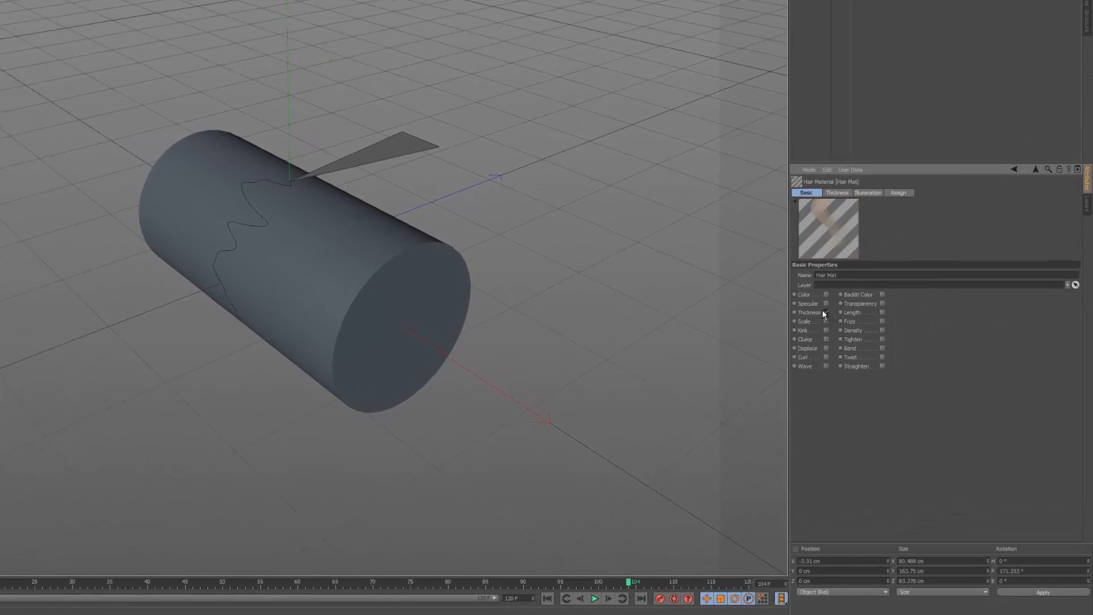
pyautogui.click(827, 294)
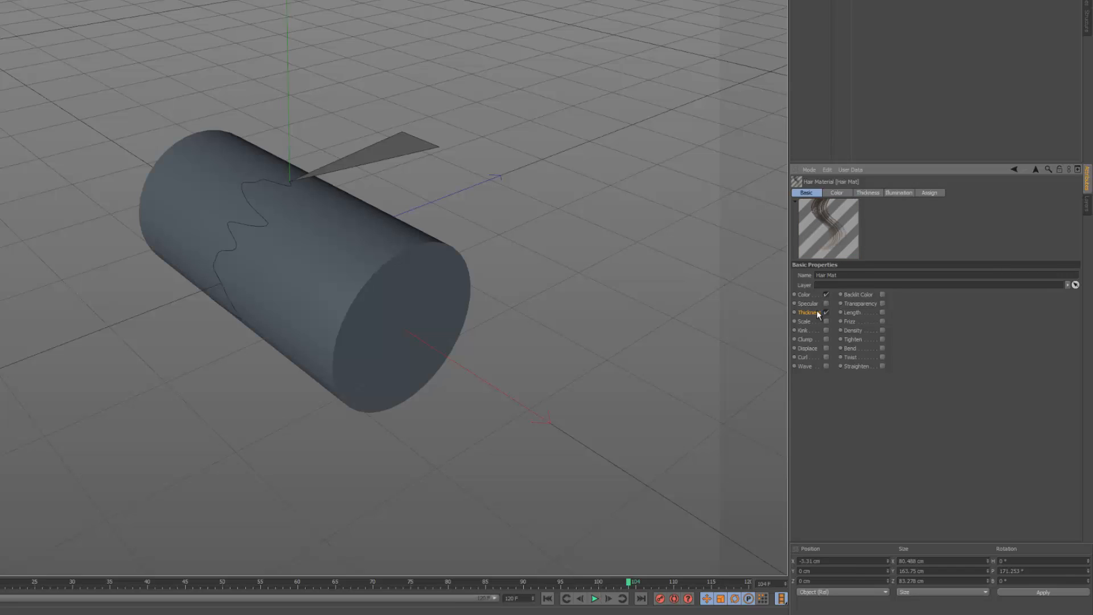
# Set the Hair Material's tip thickness to 1 cm and make its color gradient solid black for another test render
pyautogui.click(868, 193)
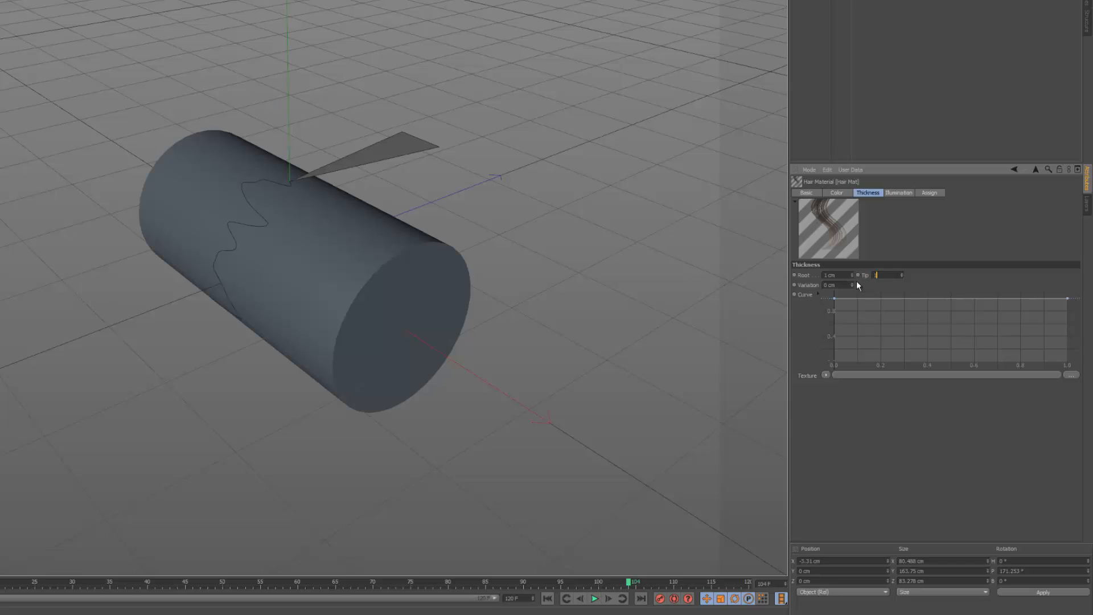
pyautogui.click(838, 193)
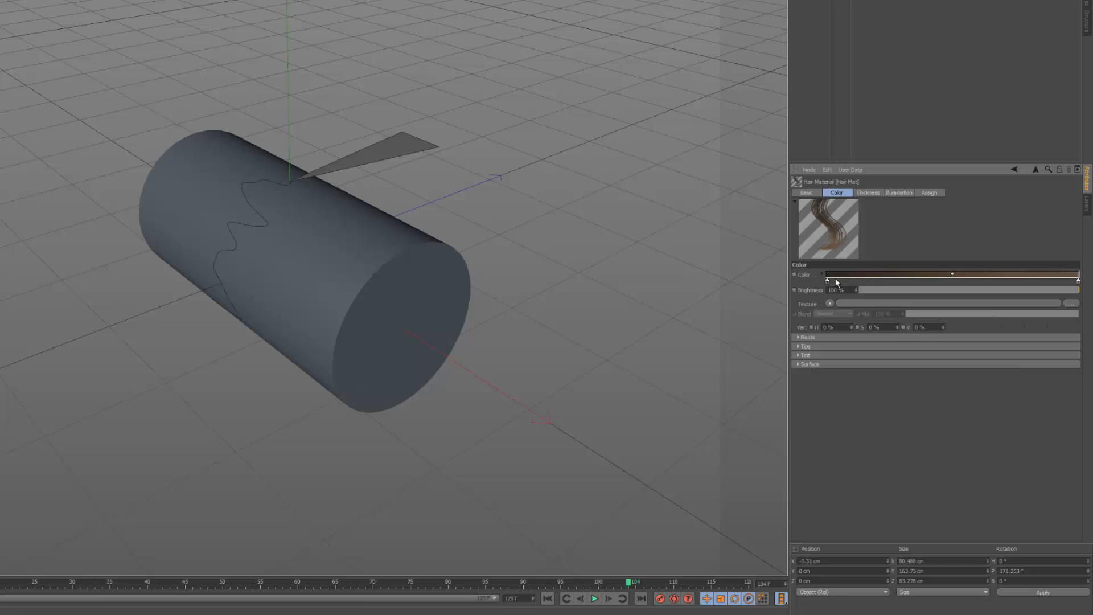
pyautogui.moveTo(829, 280); pyautogui.dragTo(1060, 289)
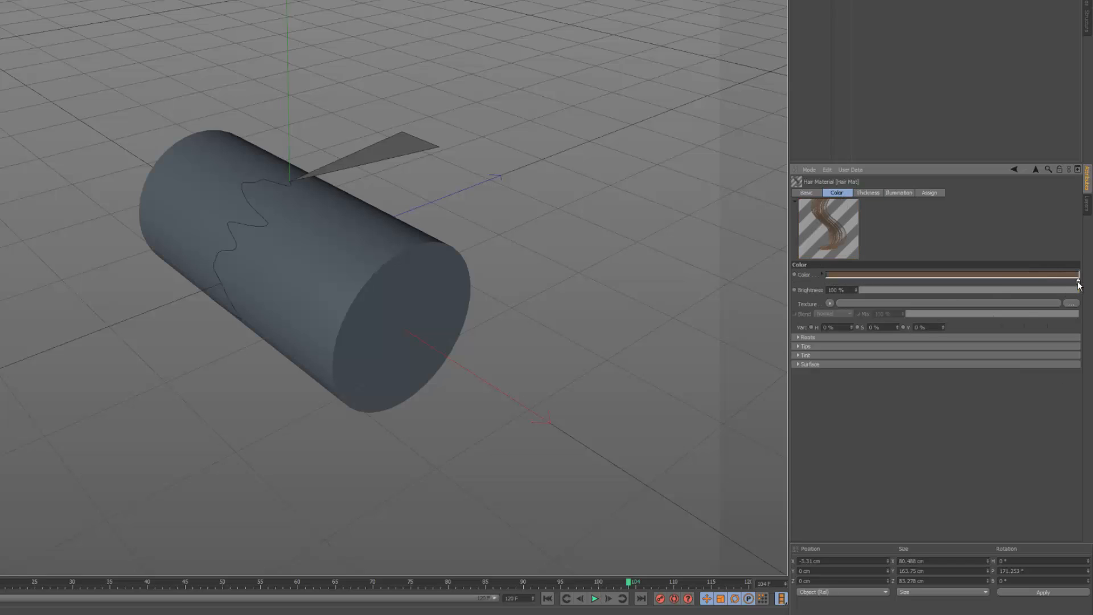
pyautogui.doubleClick(1079, 283)
pyautogui.moveTo(1003, 270); pyautogui.dragTo(999, 282)
pyautogui.click(998, 348)
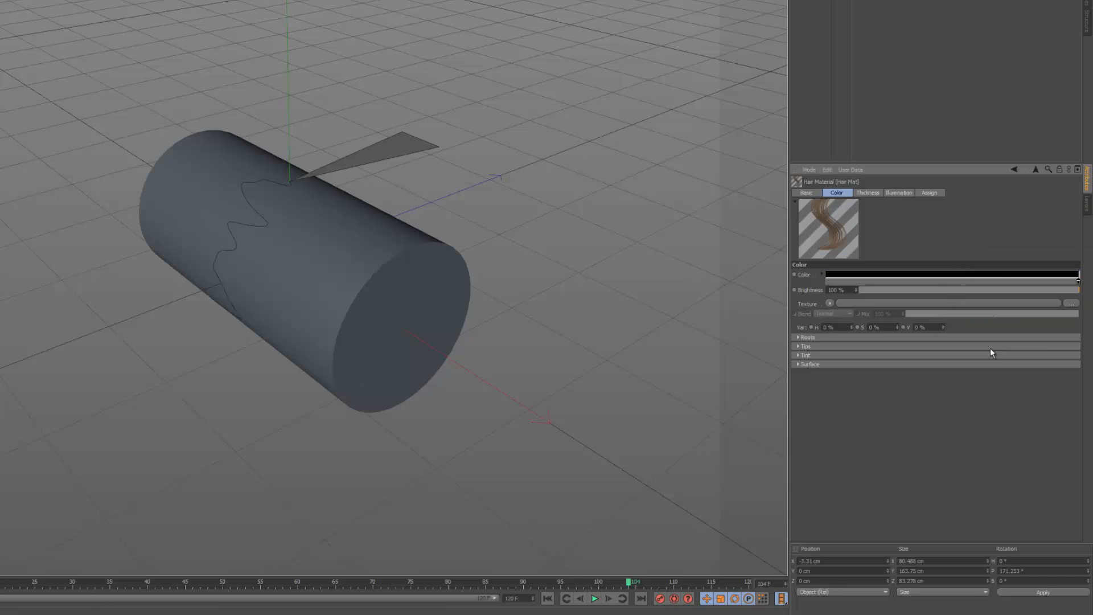
pyautogui.hotkey('ctrl', 'r')
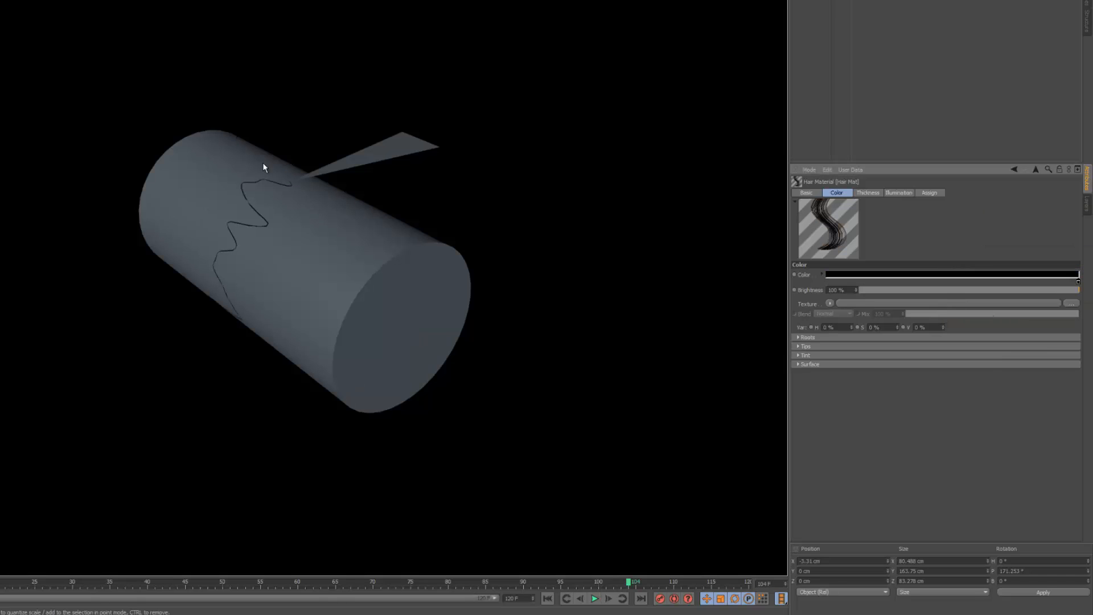
# Adjust the anti-aliasing in the render settings, set the Hair Render AA Quality to Best, and render the view
pyautogui.hotkey('ctrl', 'b')
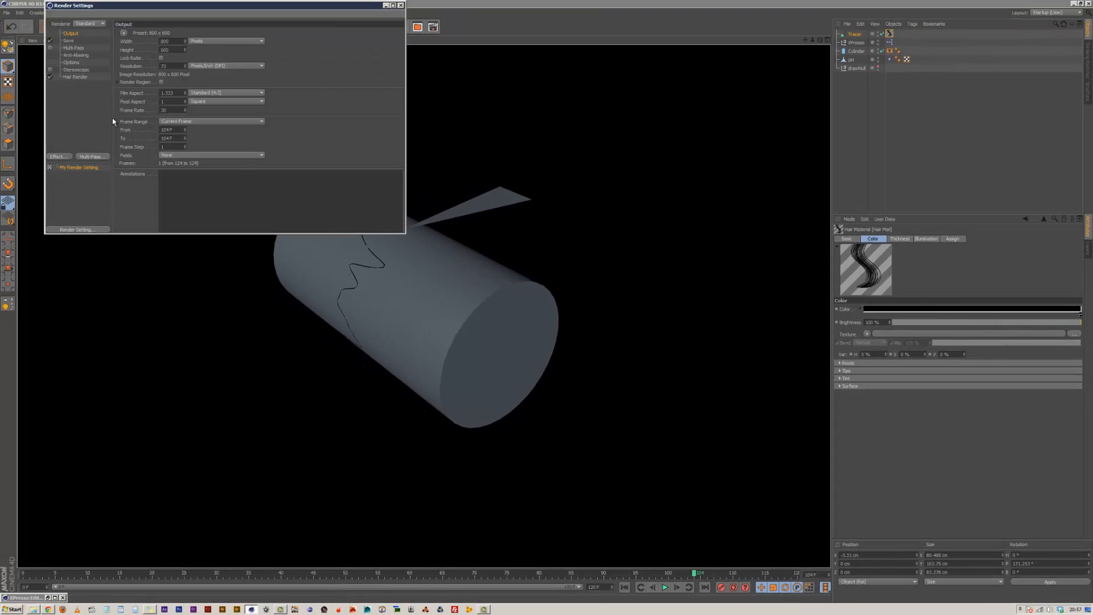
pyautogui.click(78, 55)
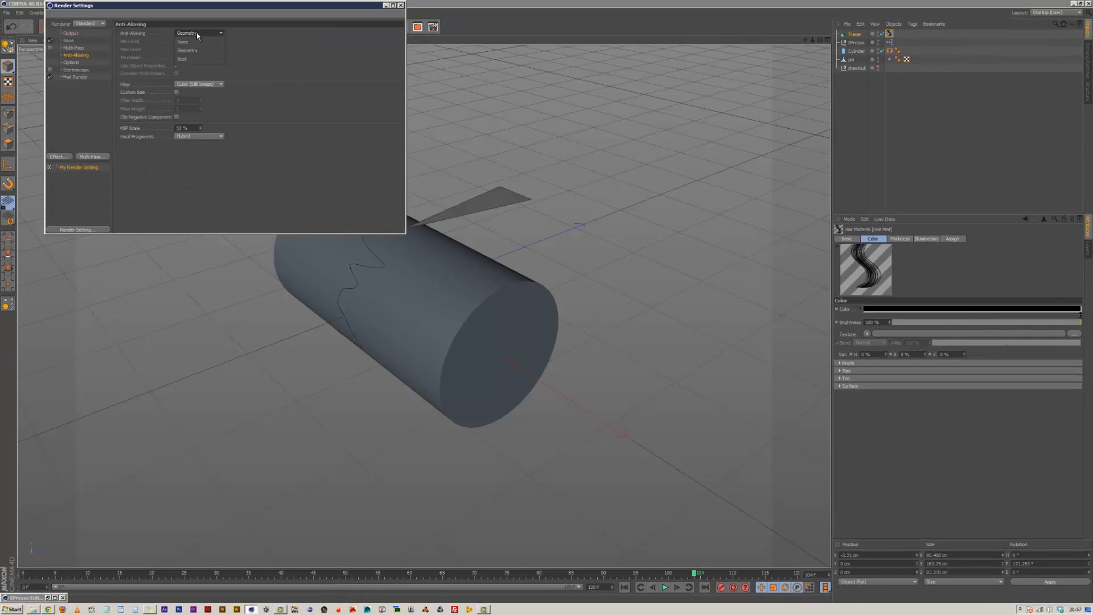
pyautogui.click(196, 33)
pyautogui.click(187, 44)
pyautogui.click(77, 77)
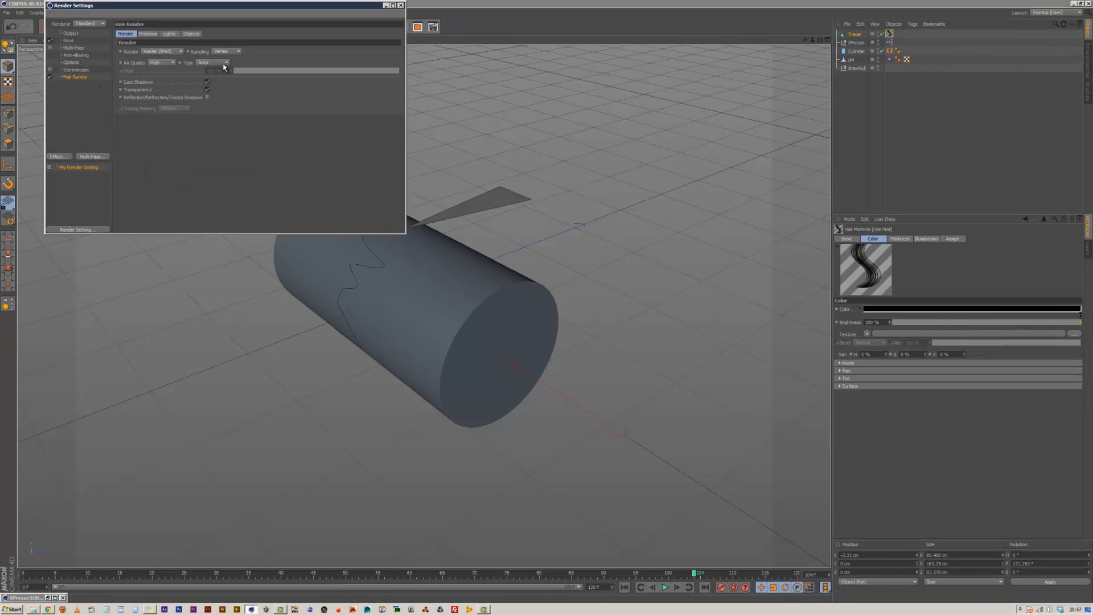
pyautogui.click(158, 64)
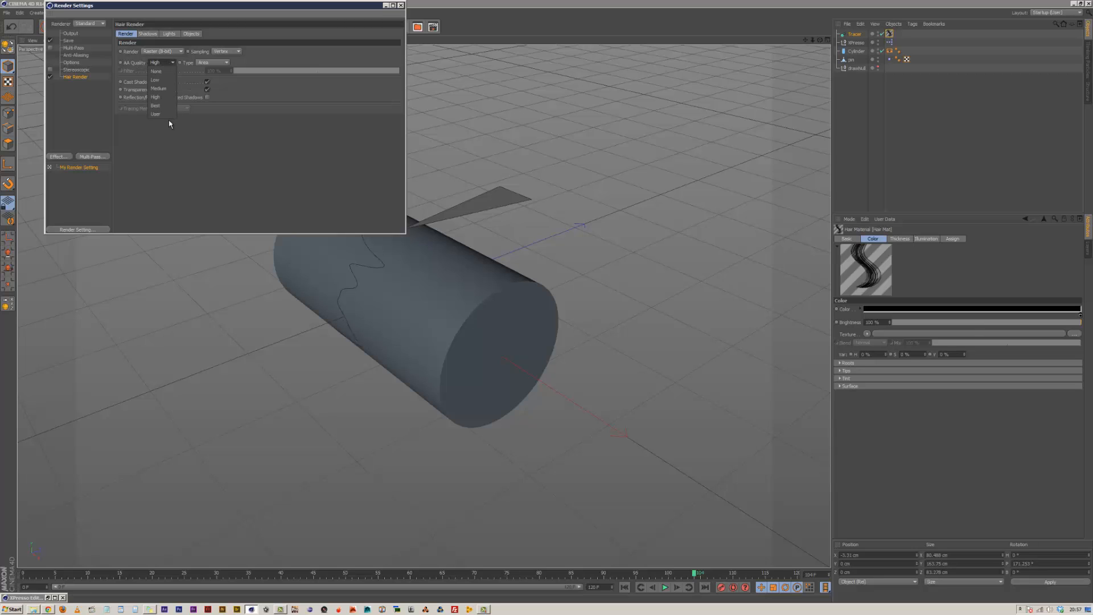
pyautogui.click(162, 106)
pyautogui.click(401, 6)
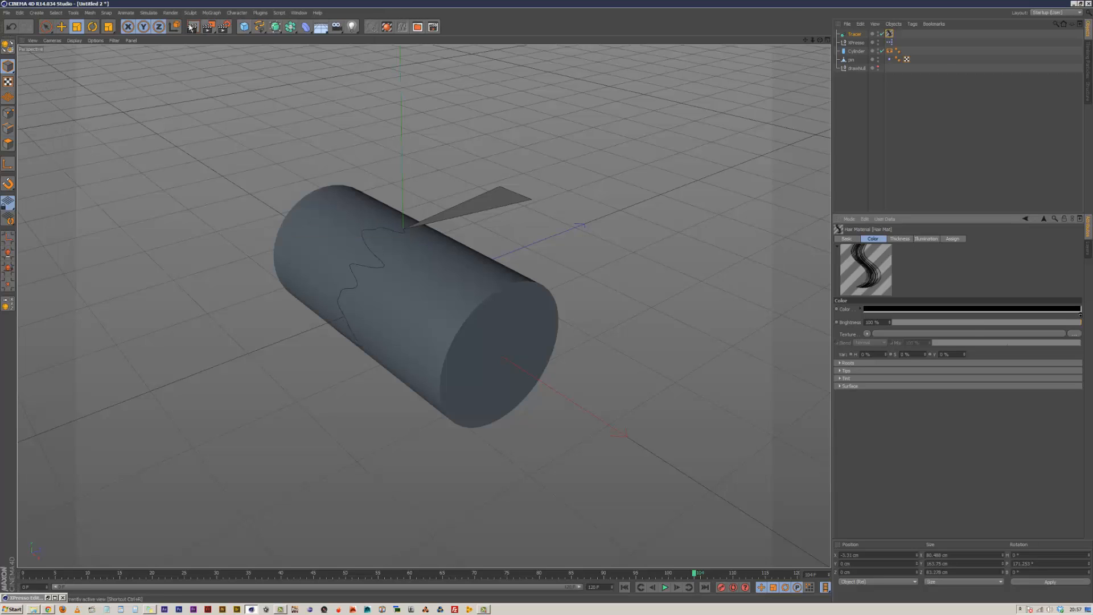
pyautogui.click(192, 26)
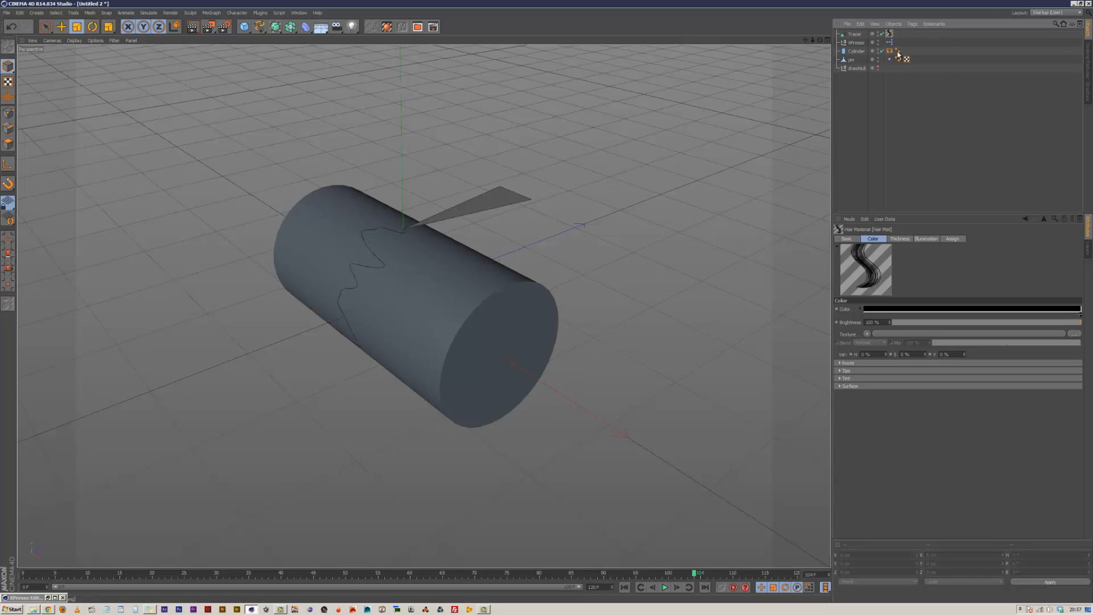
# Remove the Hair Material tag from the Tracer and put the Tracer inside a new Sweep NURBS
pyautogui.click(890, 34)
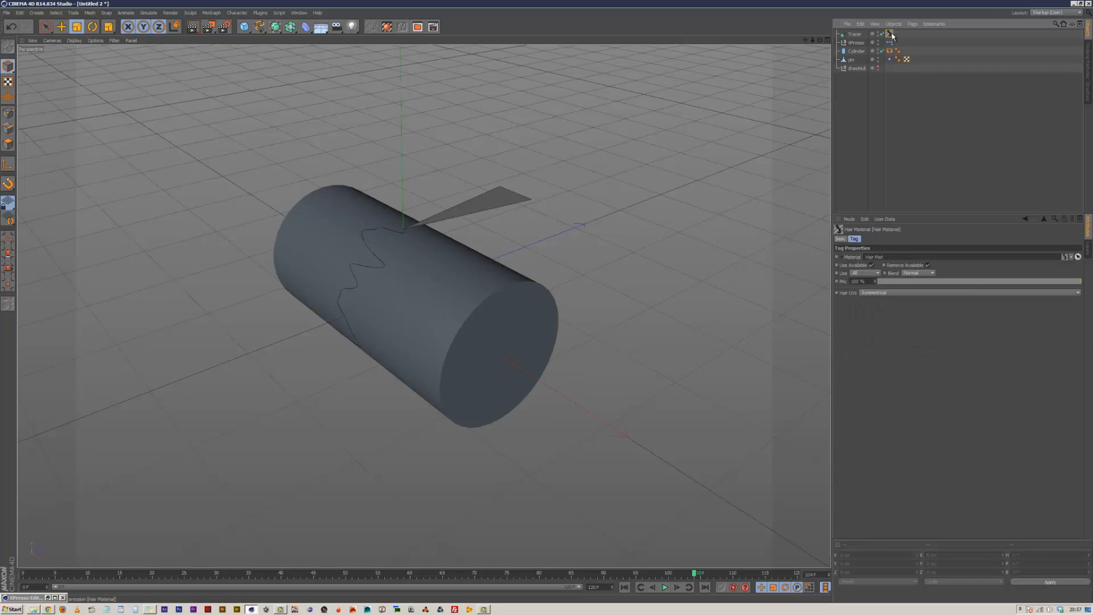
pyautogui.click(854, 34)
pyautogui.click(275, 27)
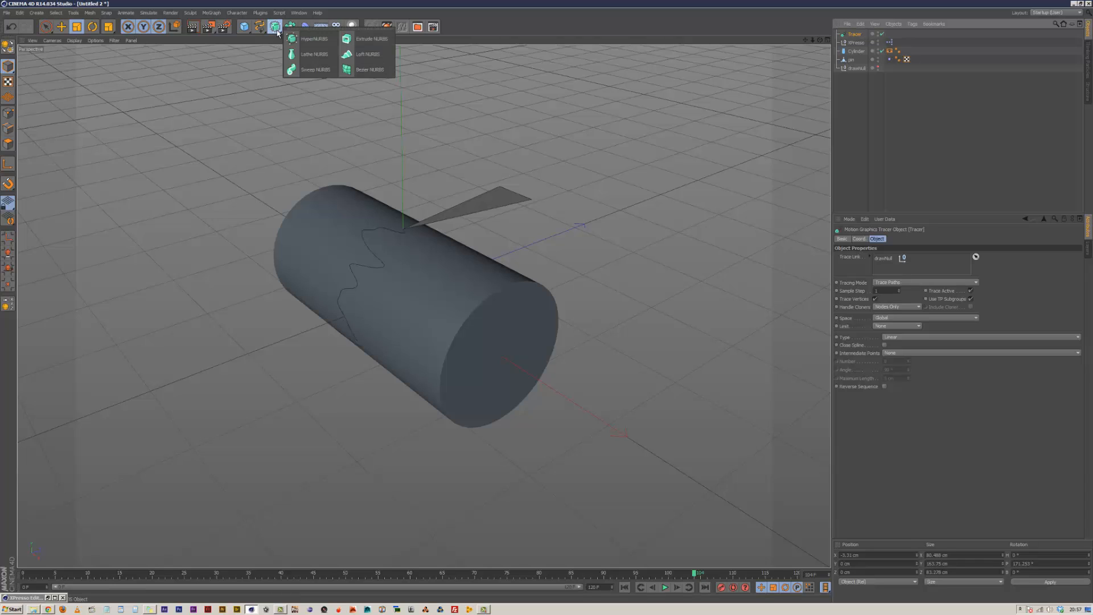
pyautogui.click(315, 70)
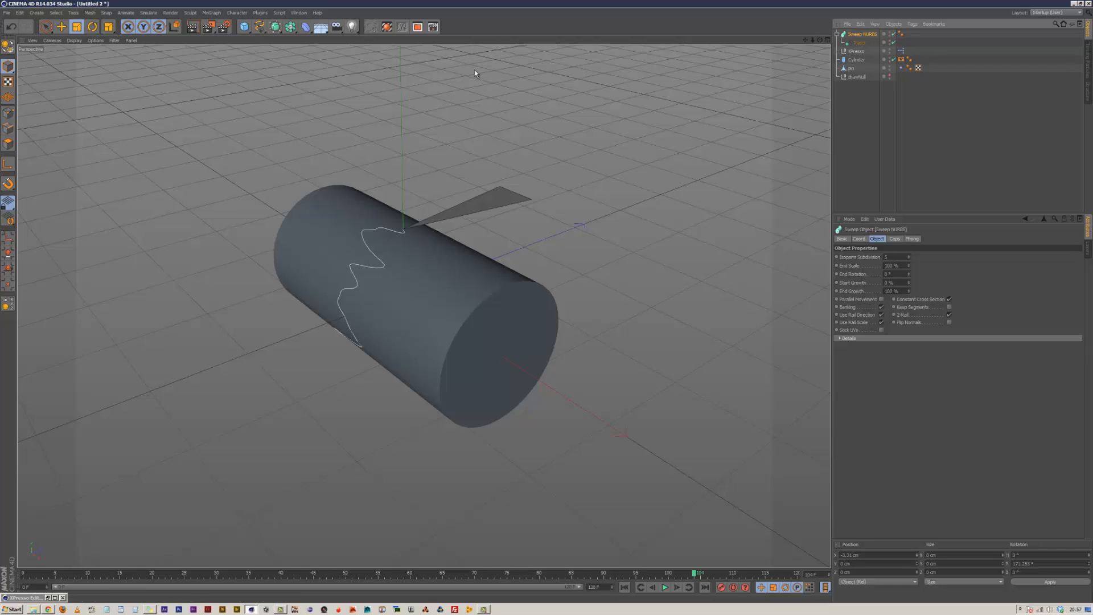
# Add a Circle spline as the Sweep NURBS profile, above the Tracer, with a radius of 1 cm
pyautogui.click(263, 29)
pyautogui.click(334, 72)
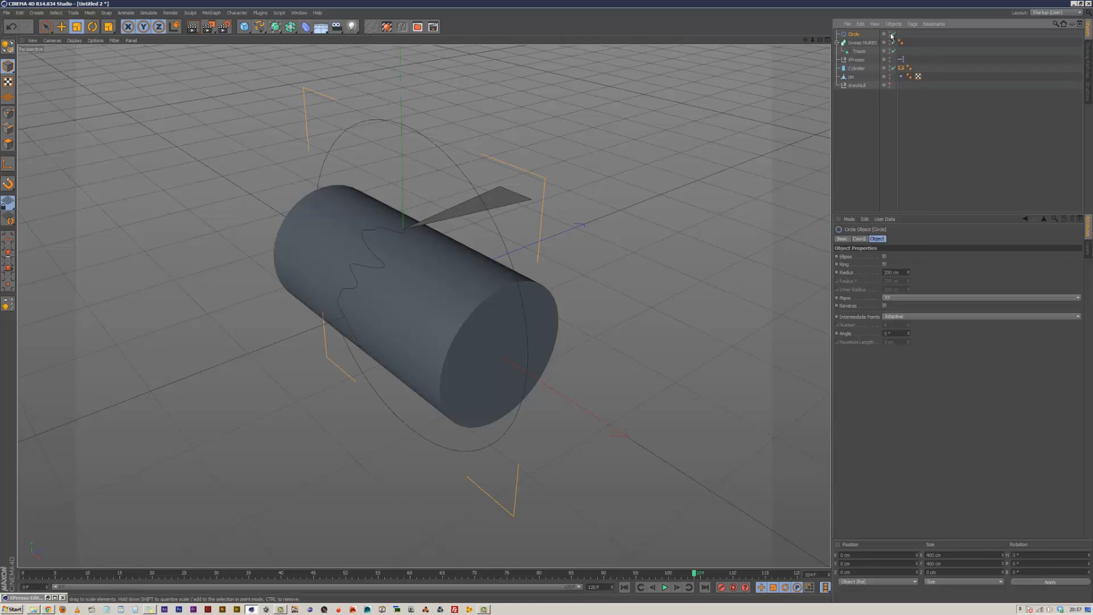
pyautogui.moveTo(860, 48); pyautogui.dragTo(860, 49)
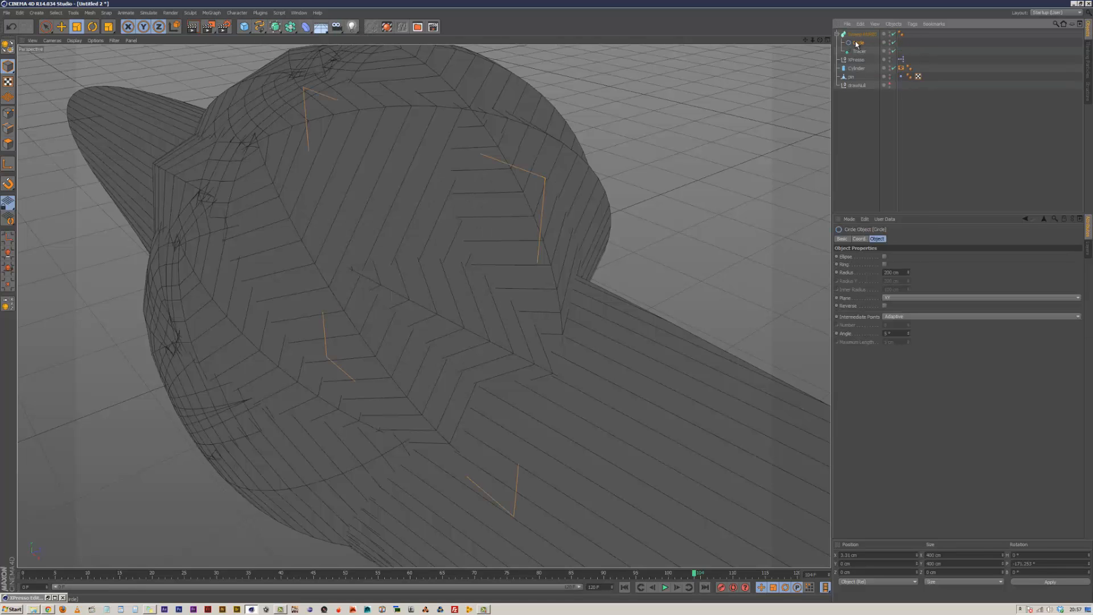
pyautogui.click(893, 272)
pyautogui.write('1')
pyautogui.press('Return')
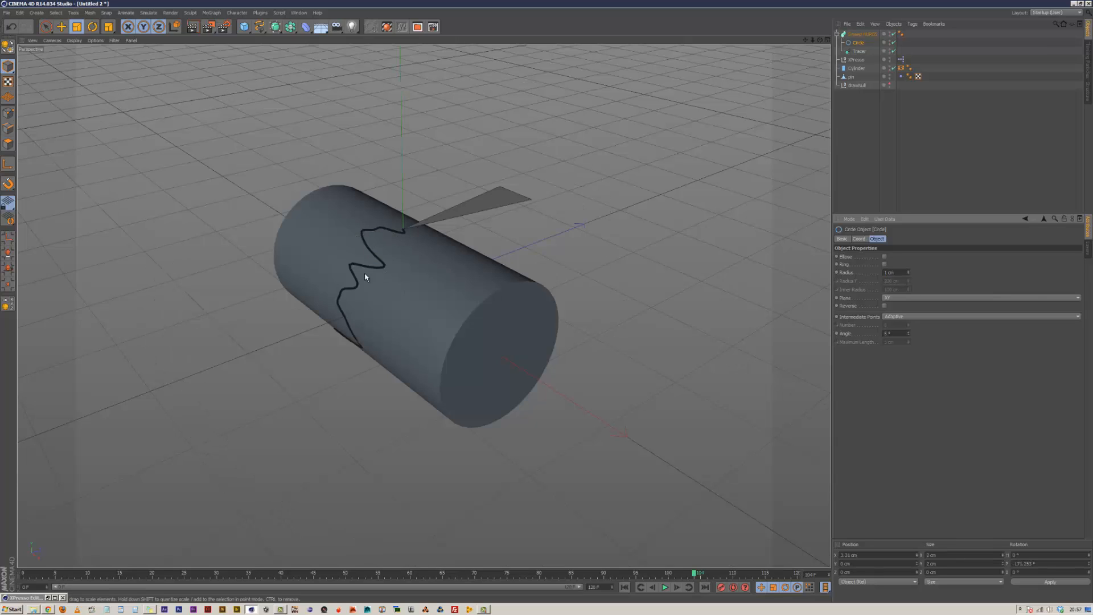
# Create a new standard material and assign it to the Sweep NURBS
pyautogui.click(840, 106)
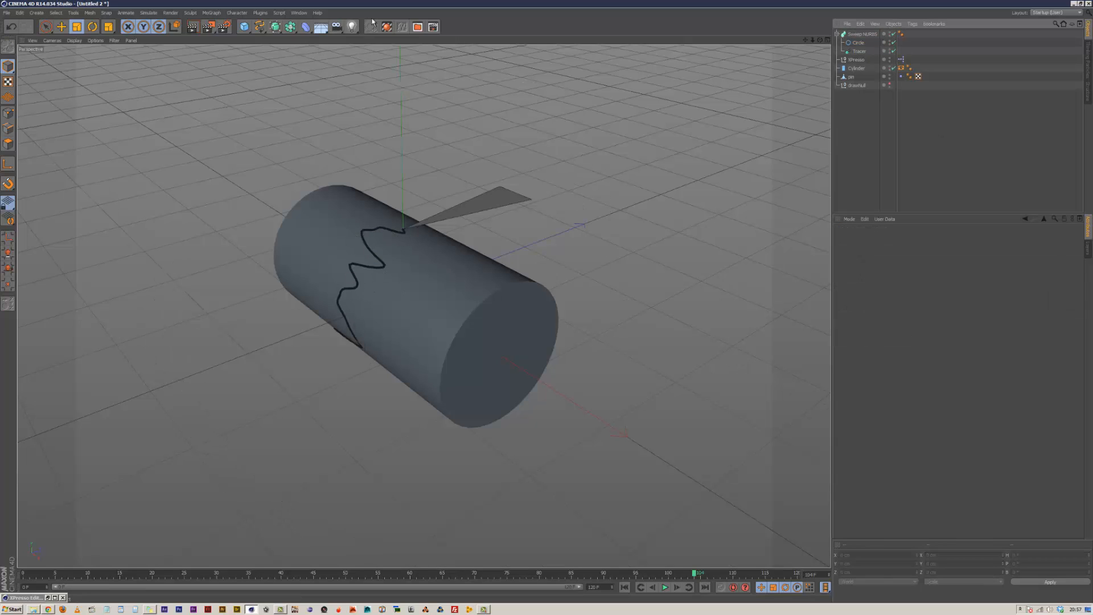
pyautogui.click(386, 31)
pyautogui.click(31, 388)
pyautogui.click(35, 397)
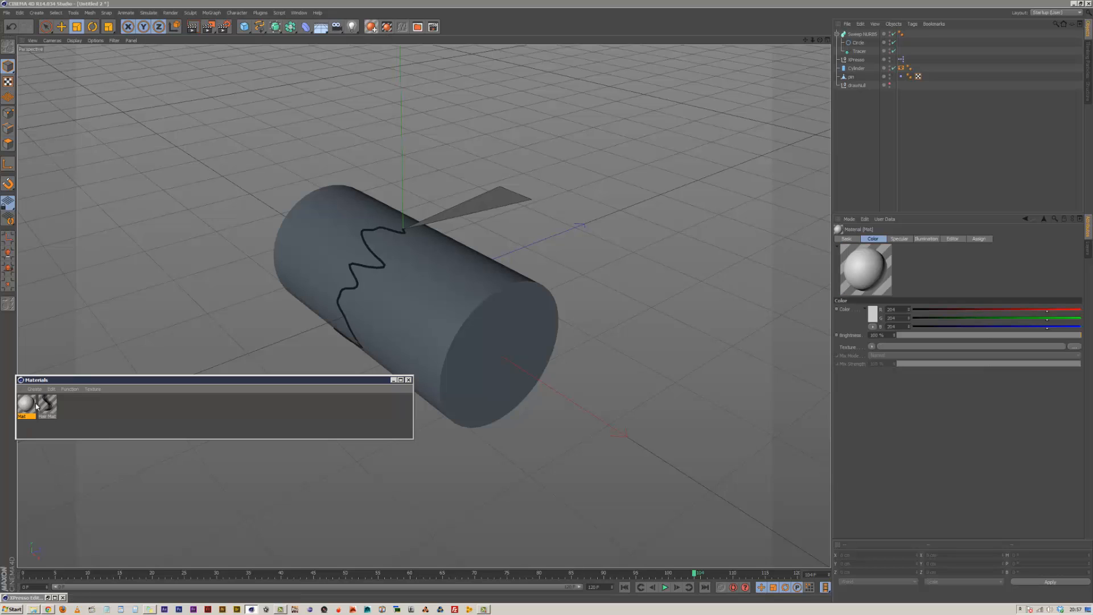
pyautogui.moveTo(812, 131); pyautogui.dragTo(863, 34)
# Set the new material's color to black, close the material windows, and render the view
pyautogui.doubleClick(26, 405)
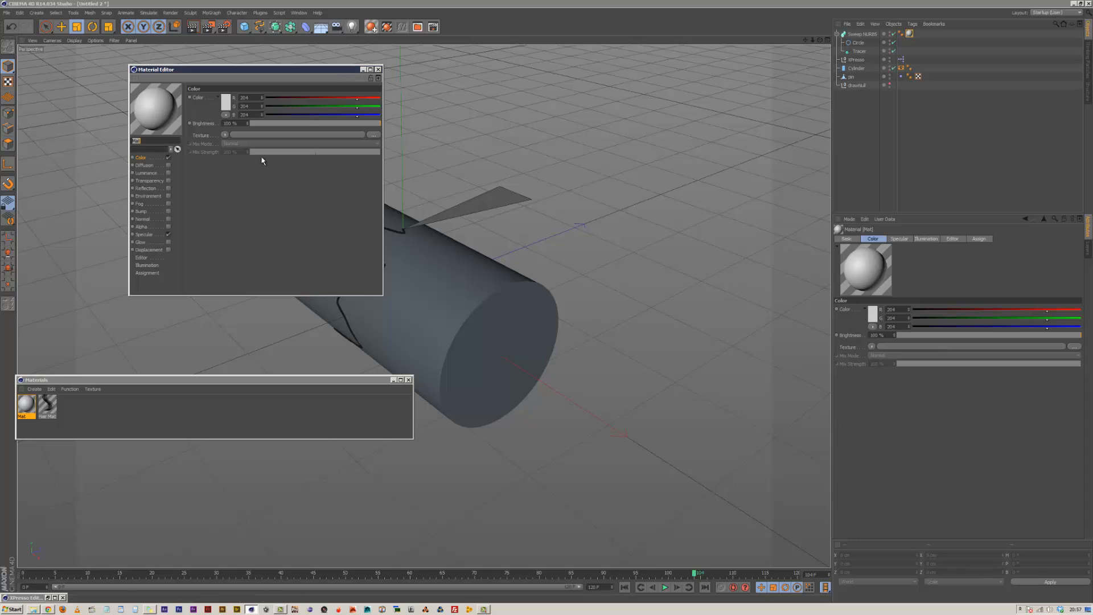
pyautogui.click(230, 106)
pyautogui.click(179, 106)
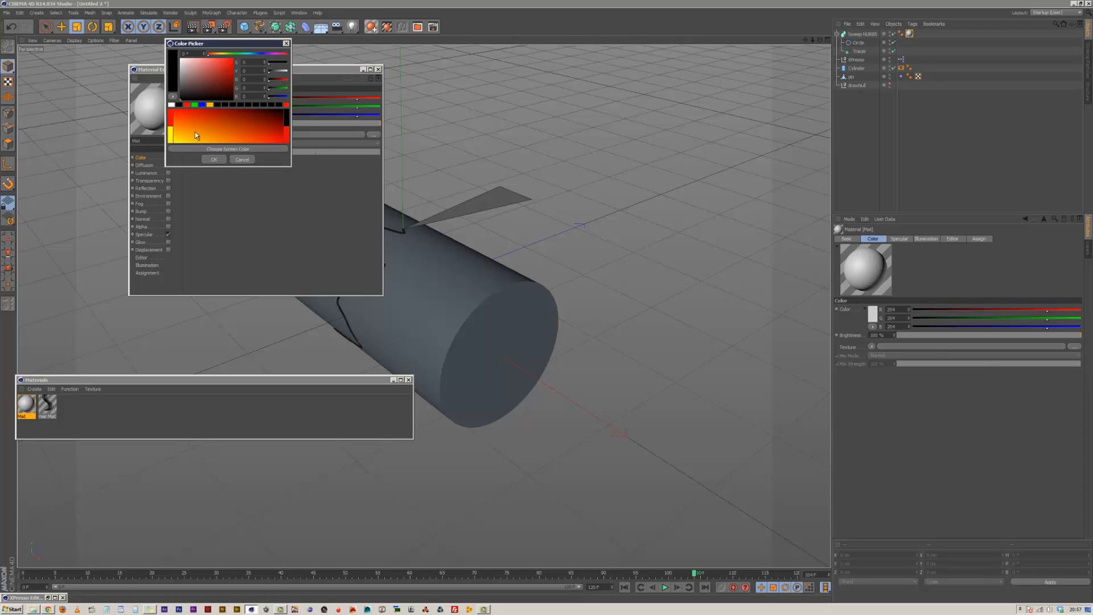
pyautogui.click(214, 160)
pyautogui.click(378, 68)
pyautogui.click(408, 380)
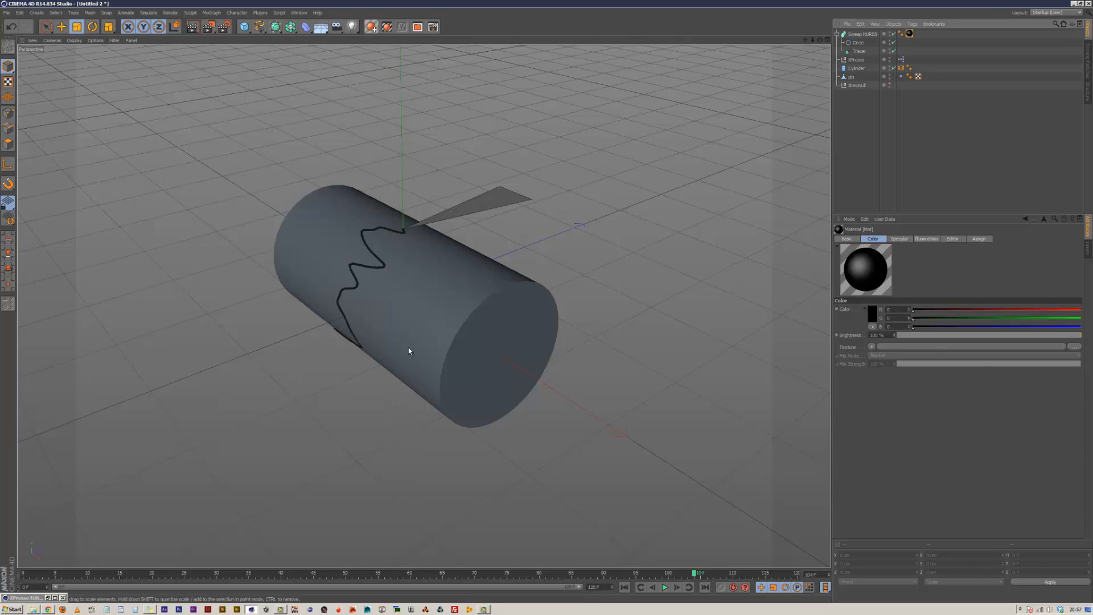
pyautogui.hotkey('ctrl', 'r')
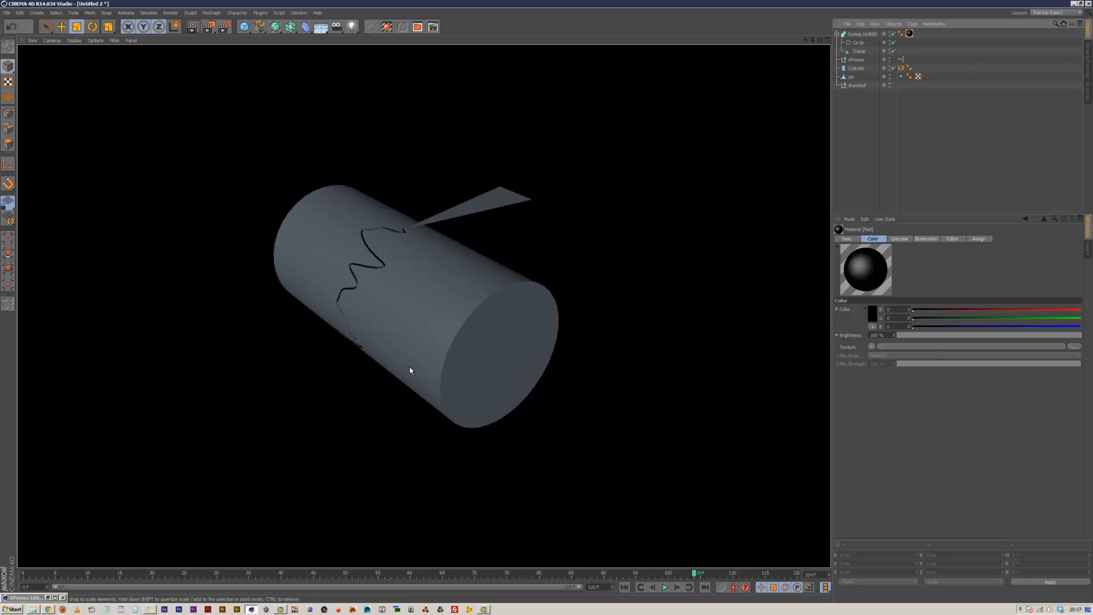
# Disable the black material's Specular channel and reduce the Circle's radius for a thinner line in a new render
pyautogui.click(910, 33)
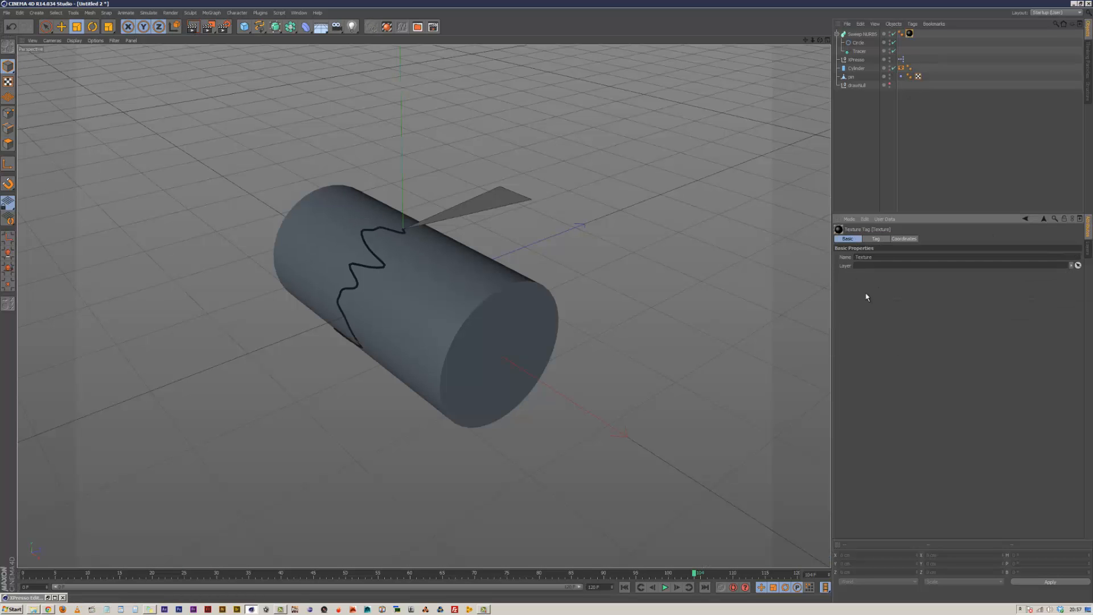
pyautogui.doubleClick(909, 34)
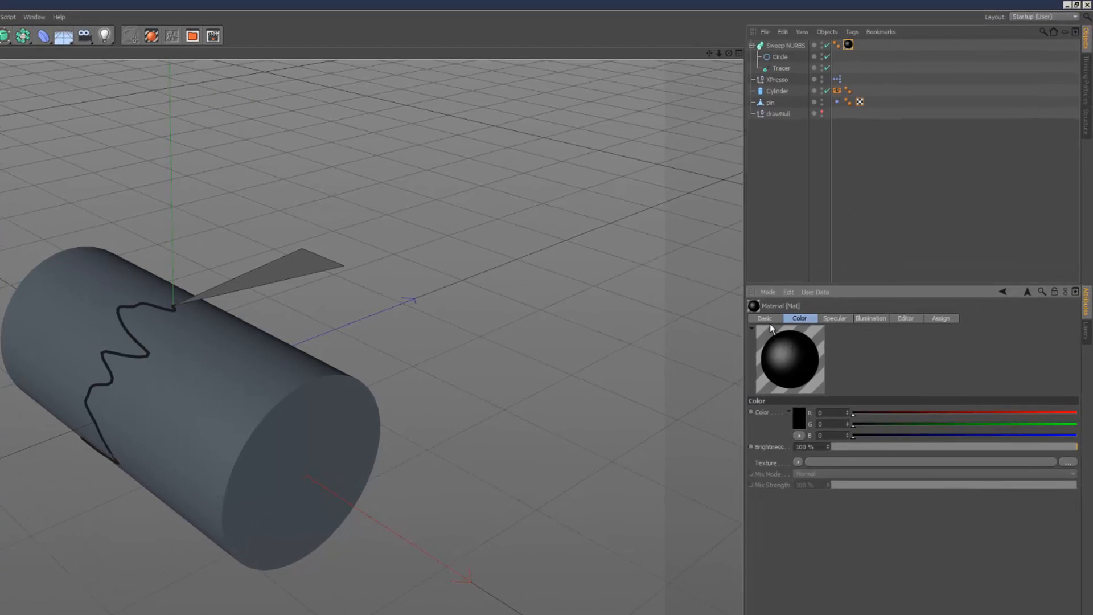
pyautogui.click(779, 57)
pyautogui.click(825, 363)
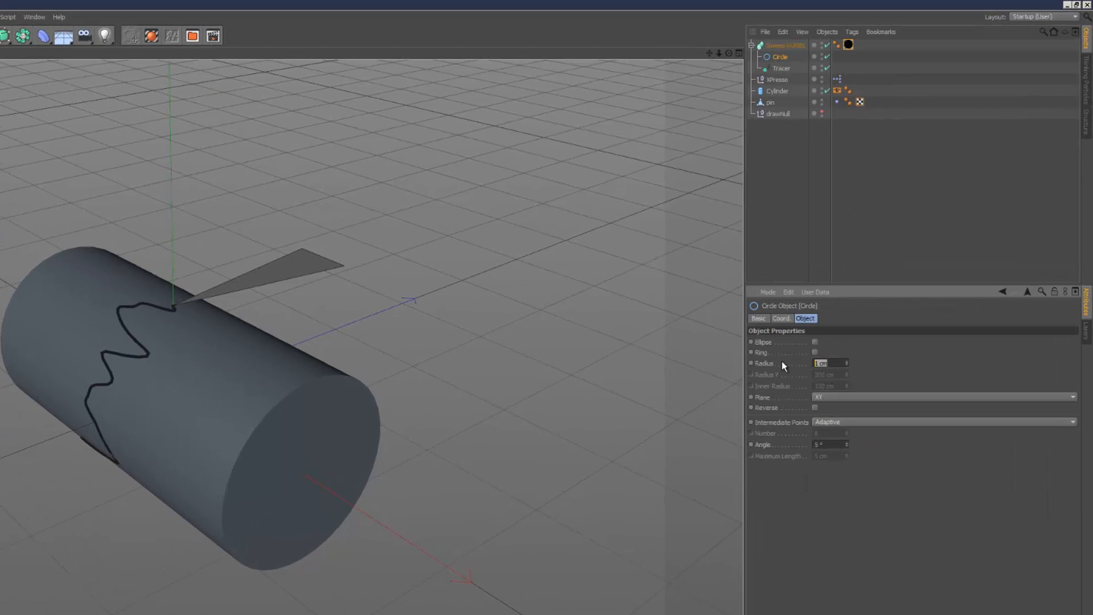
pyautogui.click(916, 264)
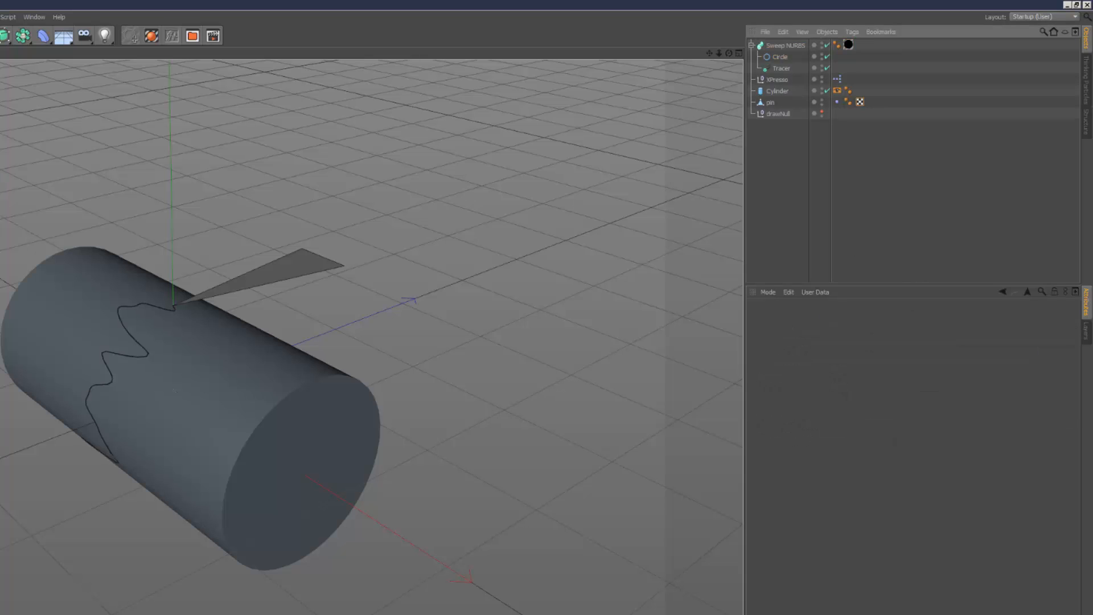
pyautogui.hotkey('ctrl', 'r')
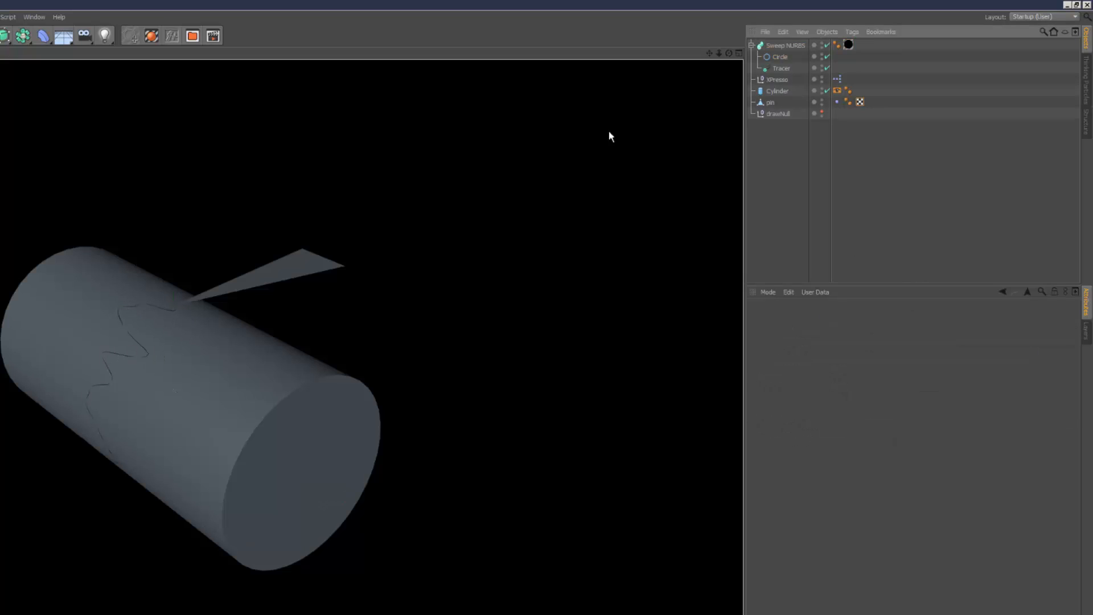
# Scale the Cylinder down slightly so the swept line sits above its surface, and render the view
pyautogui.click(778, 92)
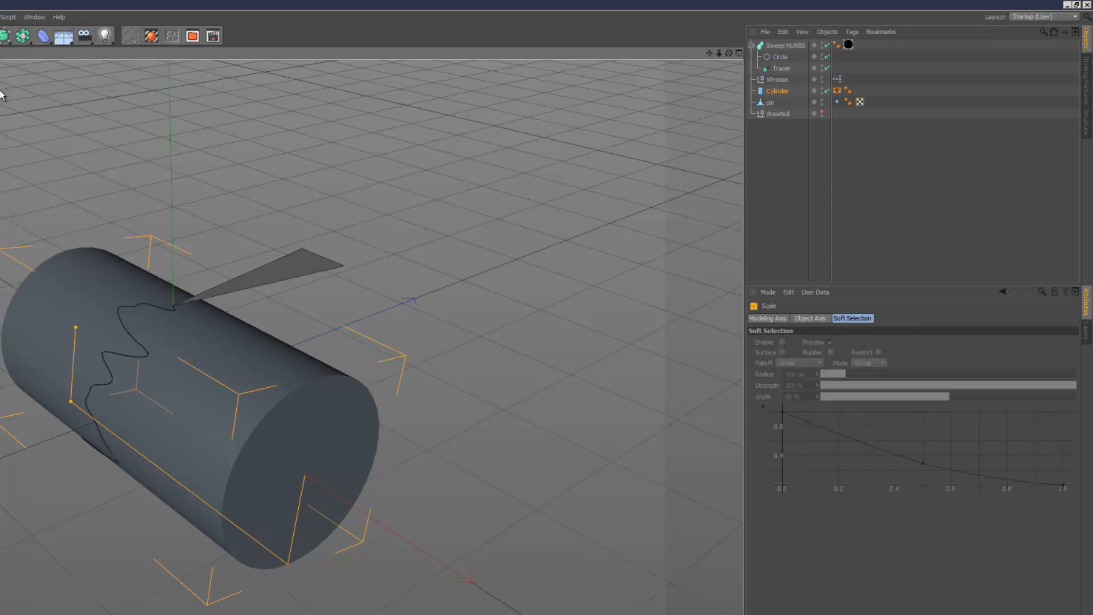
pyautogui.hotkey('ctrl', 'r')
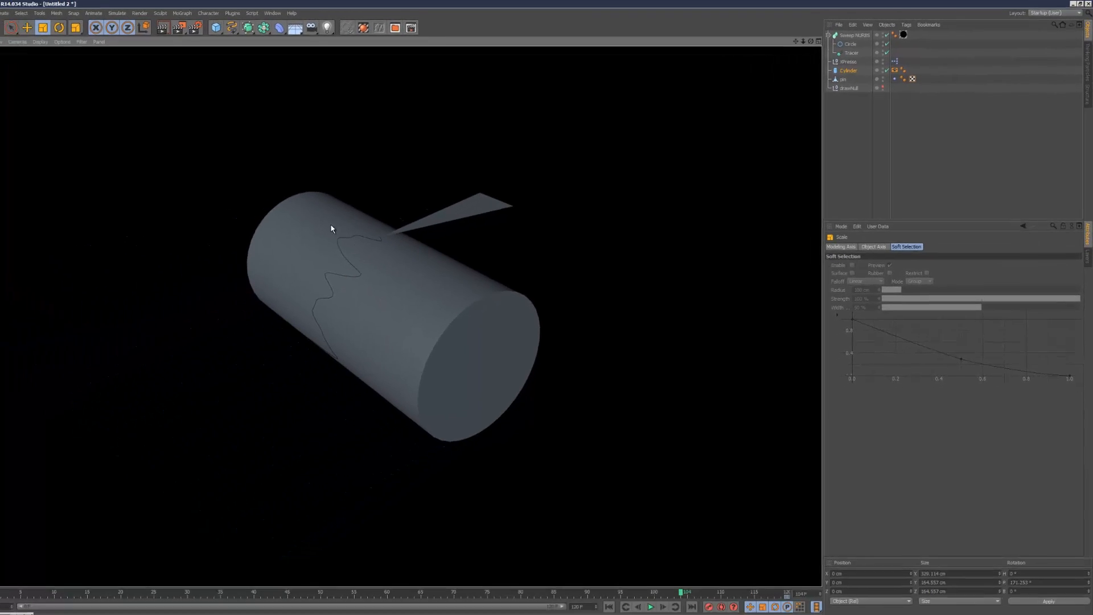
# Reorder the objects as XPresso, drawNull, Cylinder, Tracer, Sweep NURBS with Circle, and pin, and replay the animation from the start
pyautogui.click(625, 593)
pyautogui.click(665, 587)
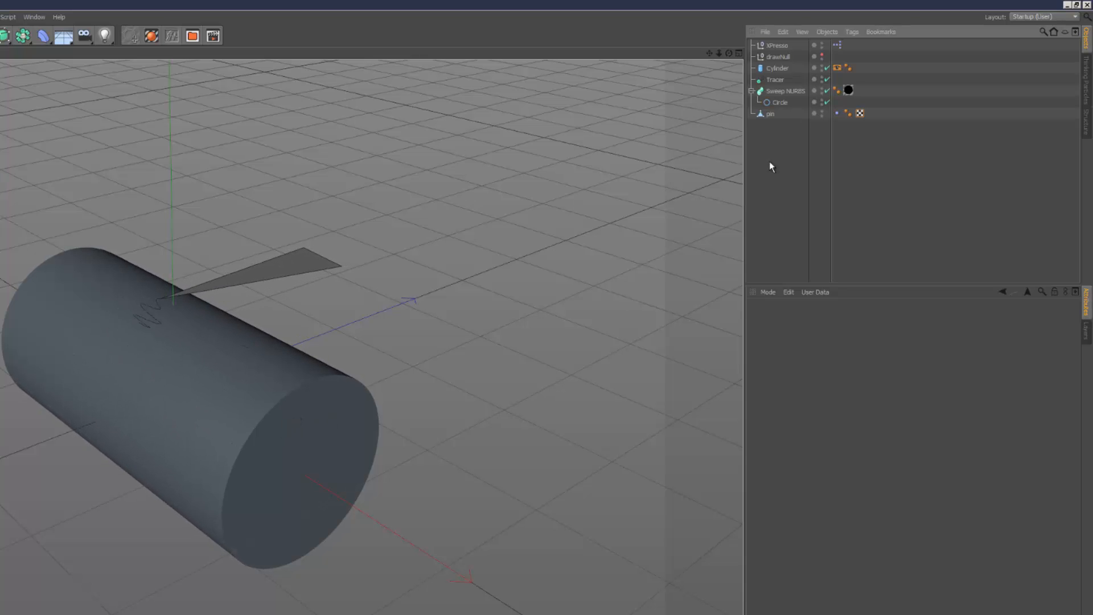
pyautogui.click(788, 91)
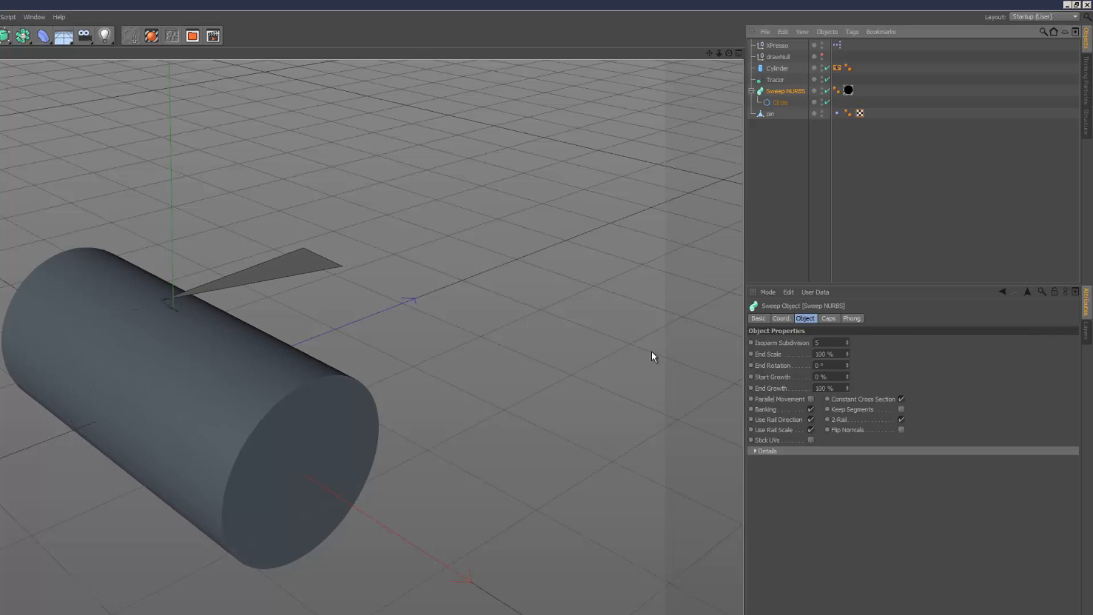
pyautogui.click(785, 169)
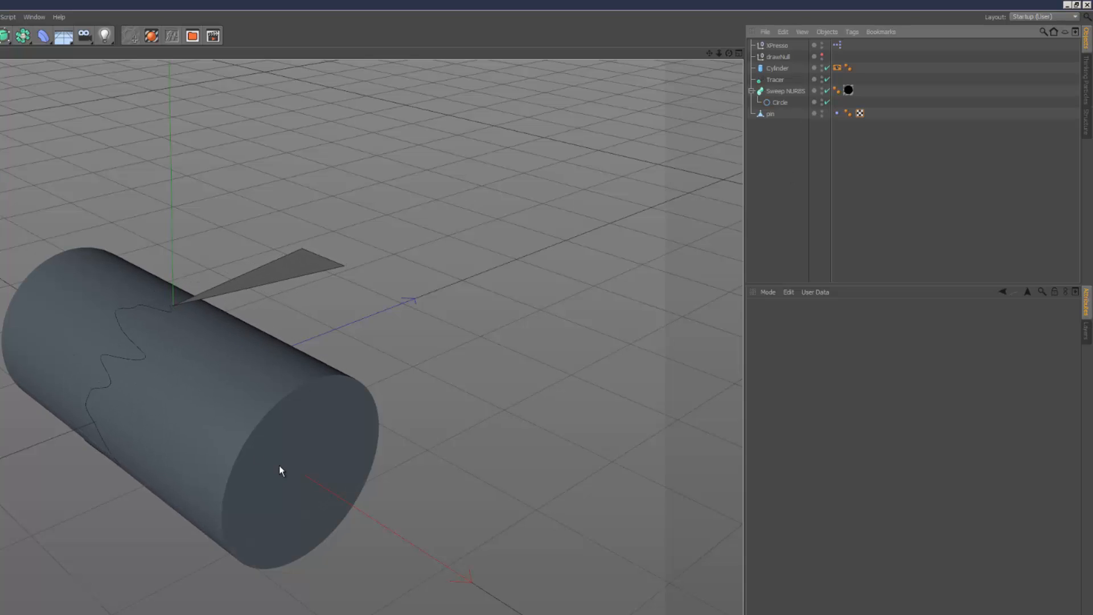